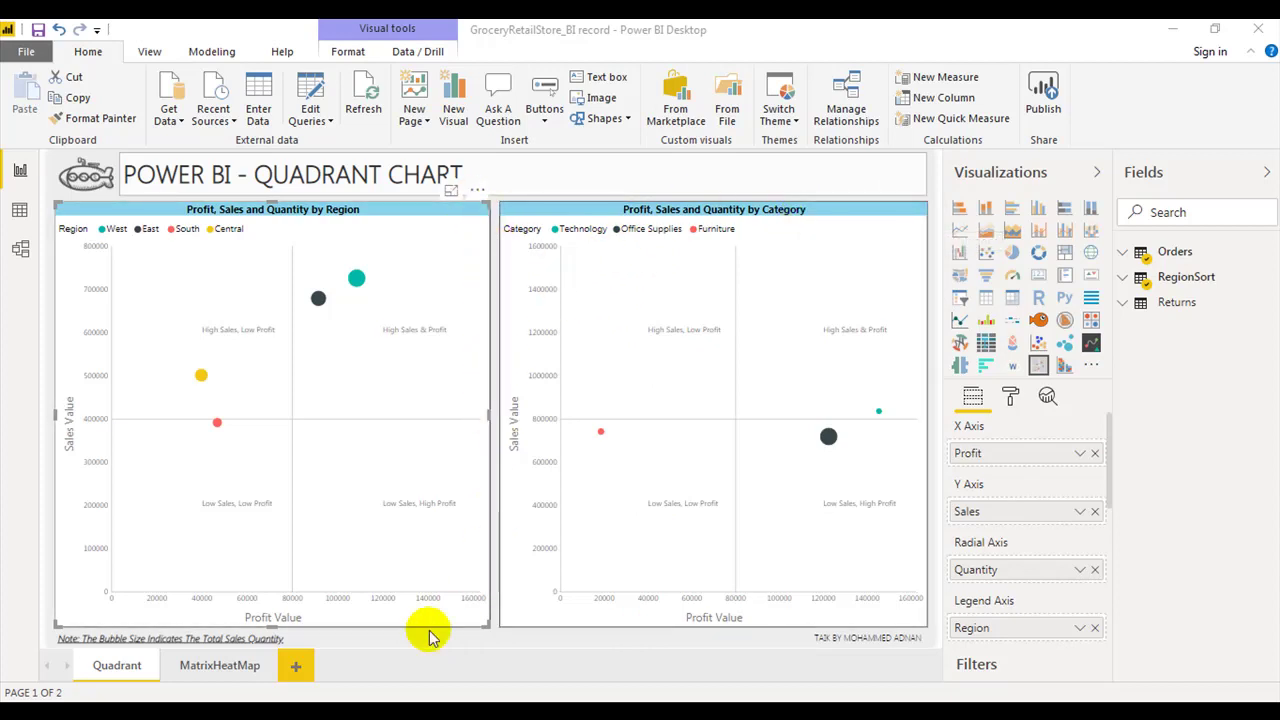
- Add a new blank Page 1 and place an empty Quadrant chart visual on it
left_click(298, 668)
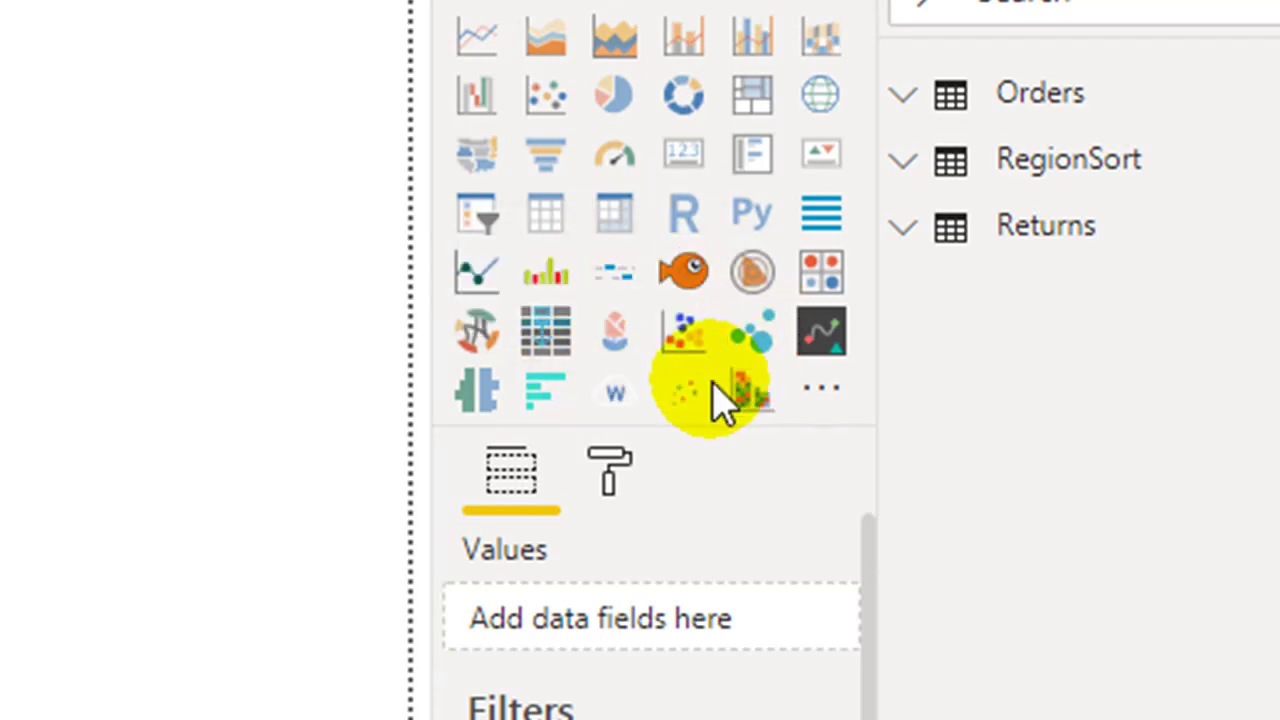
left_click(822, 390)
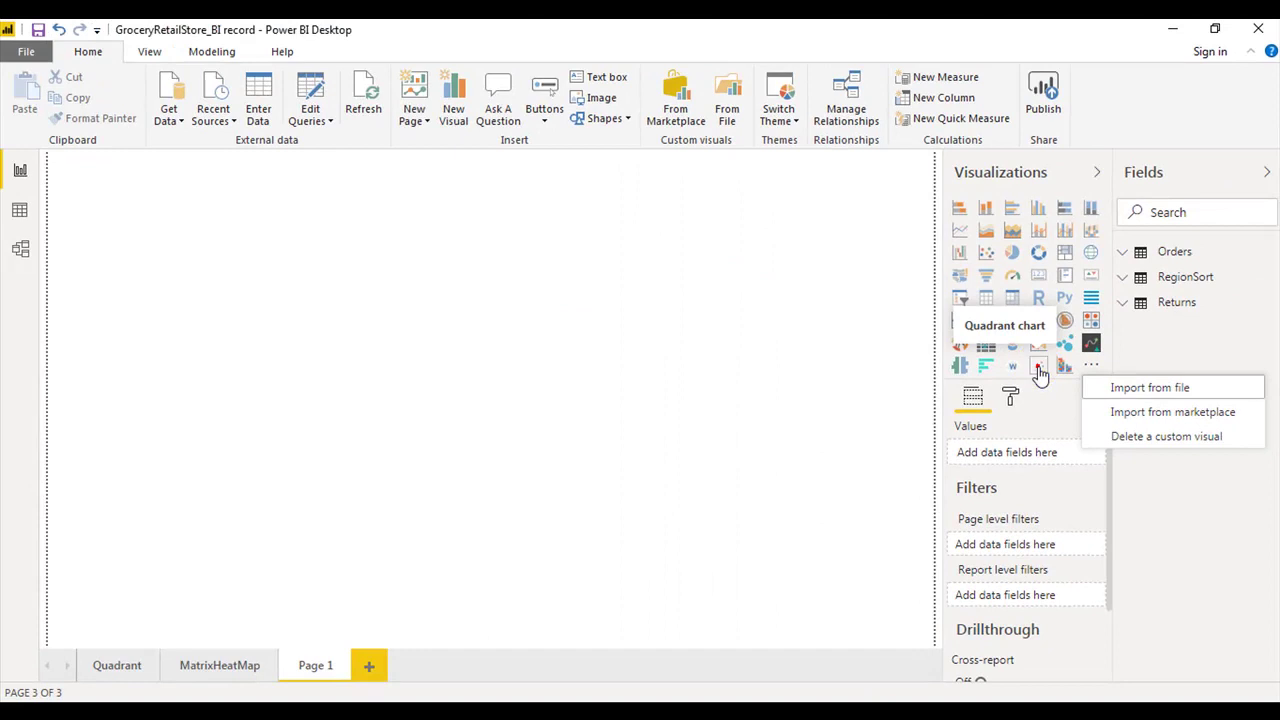
left_click(1038, 368)
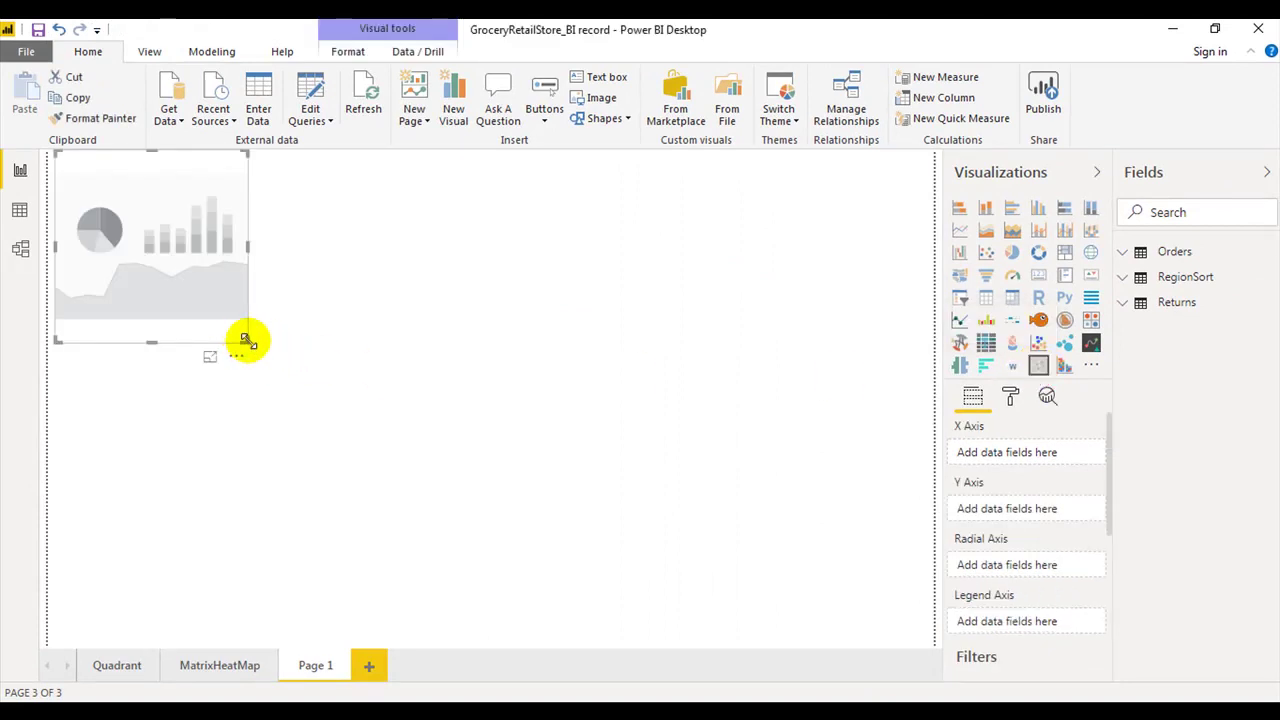
- Enlarge the empty chart over the left half, compare with the Quadrant page's Region chart, and reselect it
mouse_move(245, 340)
left_mouse_down()
mouse_move(465, 630)
mouse_move(490, 629)
left_mouse_up()
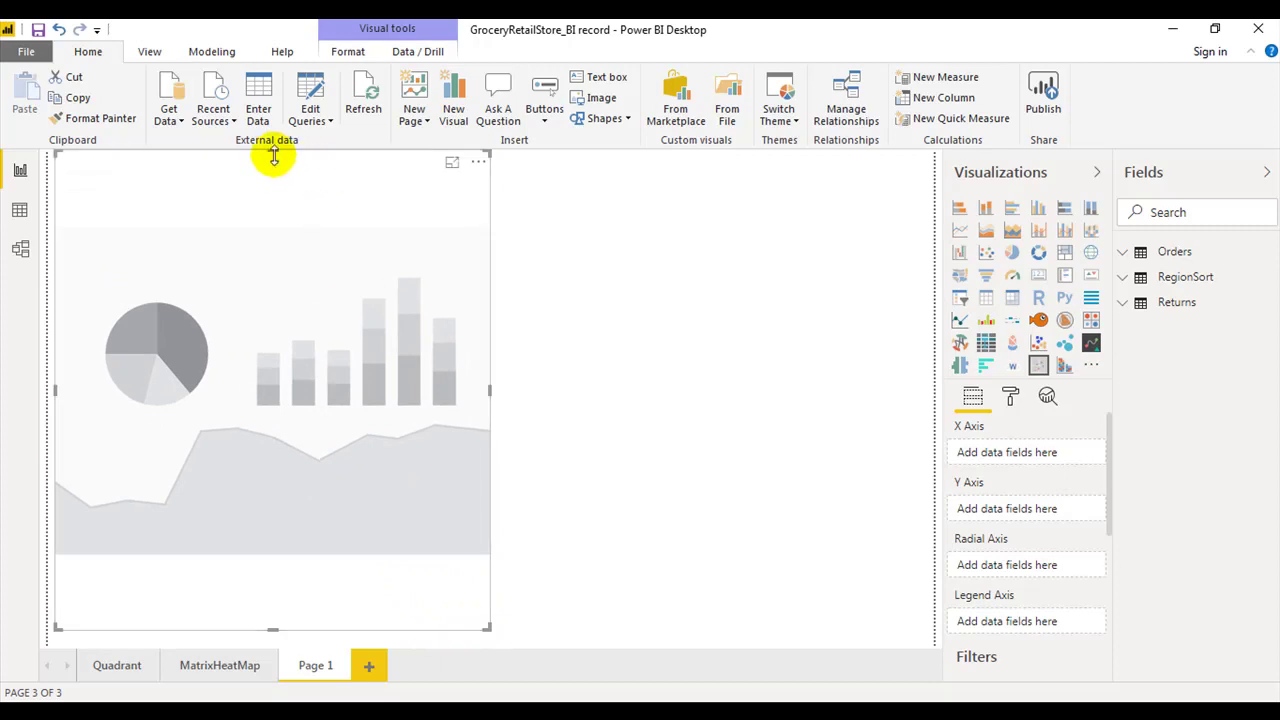
left_click_drag(272, 150, 277, 203)
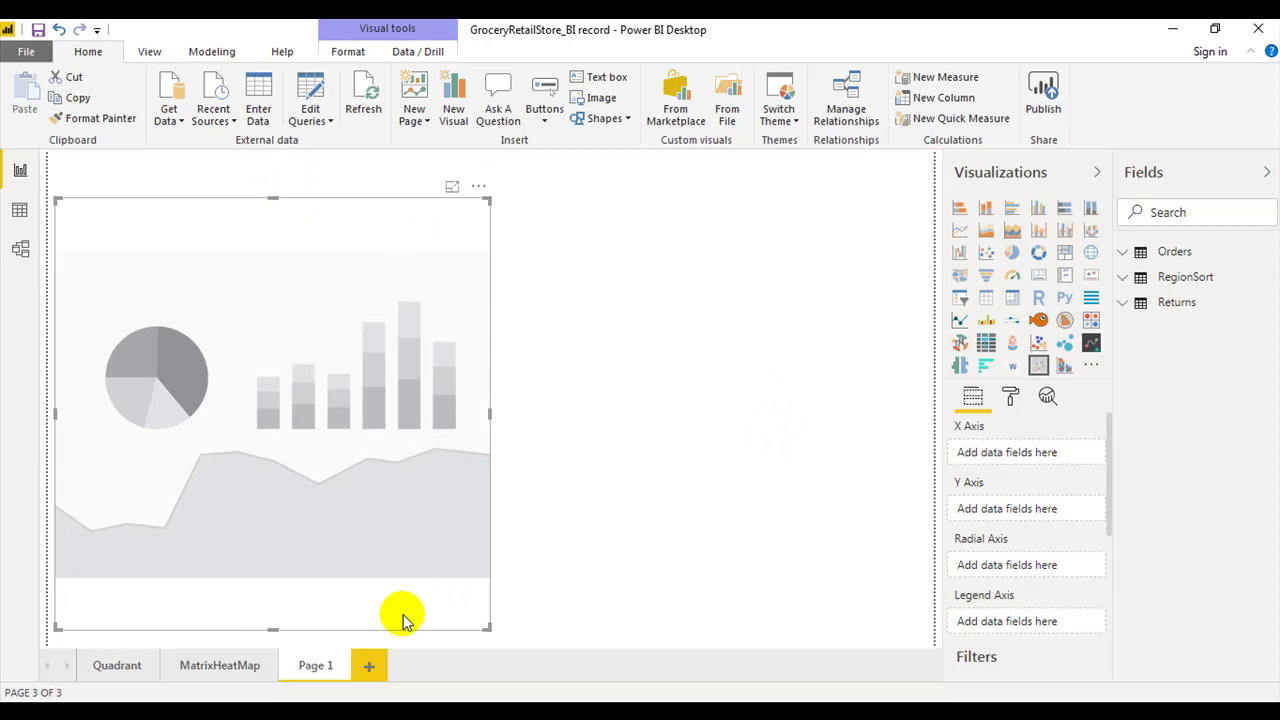
left_click(114, 667)
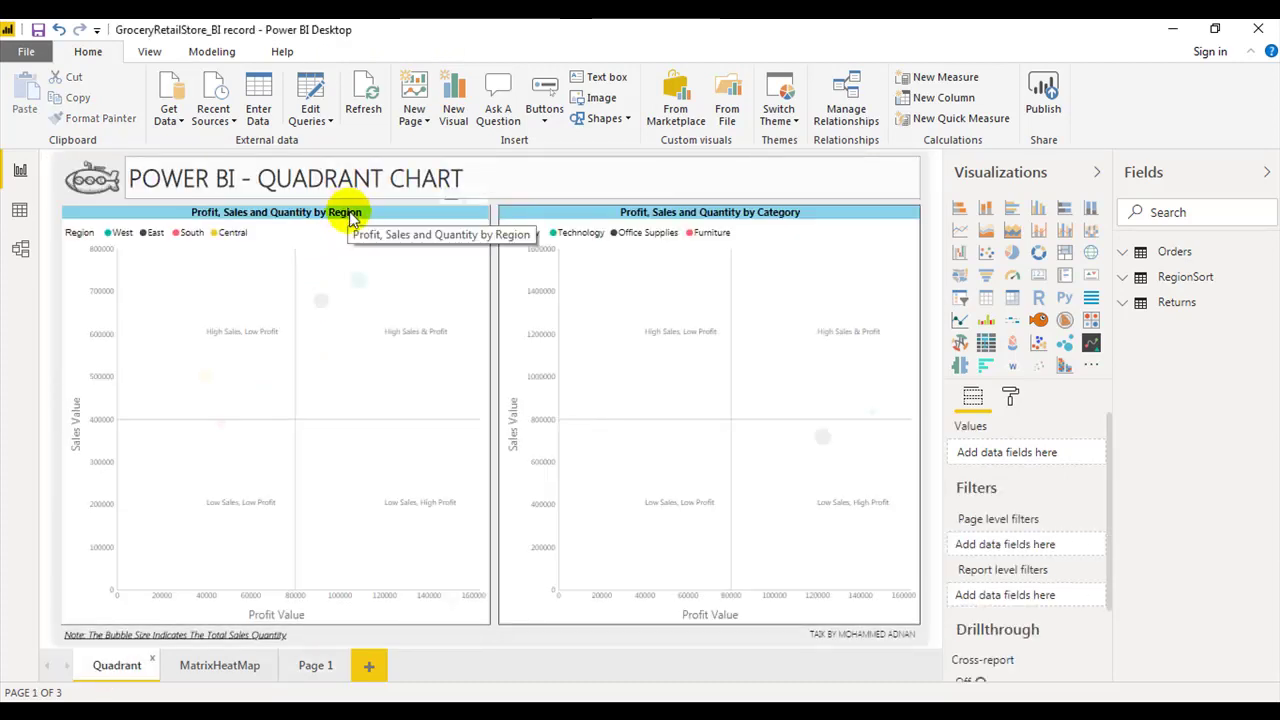
left_click(350, 218)
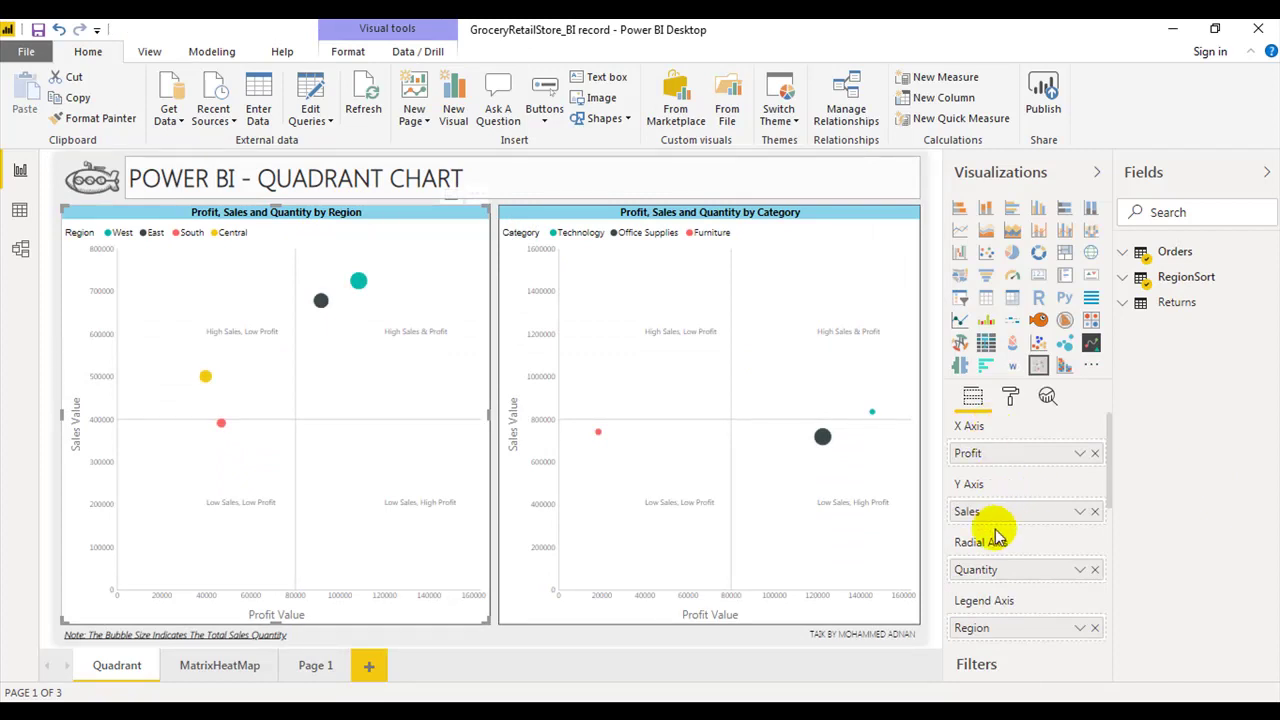
left_click(312, 665)
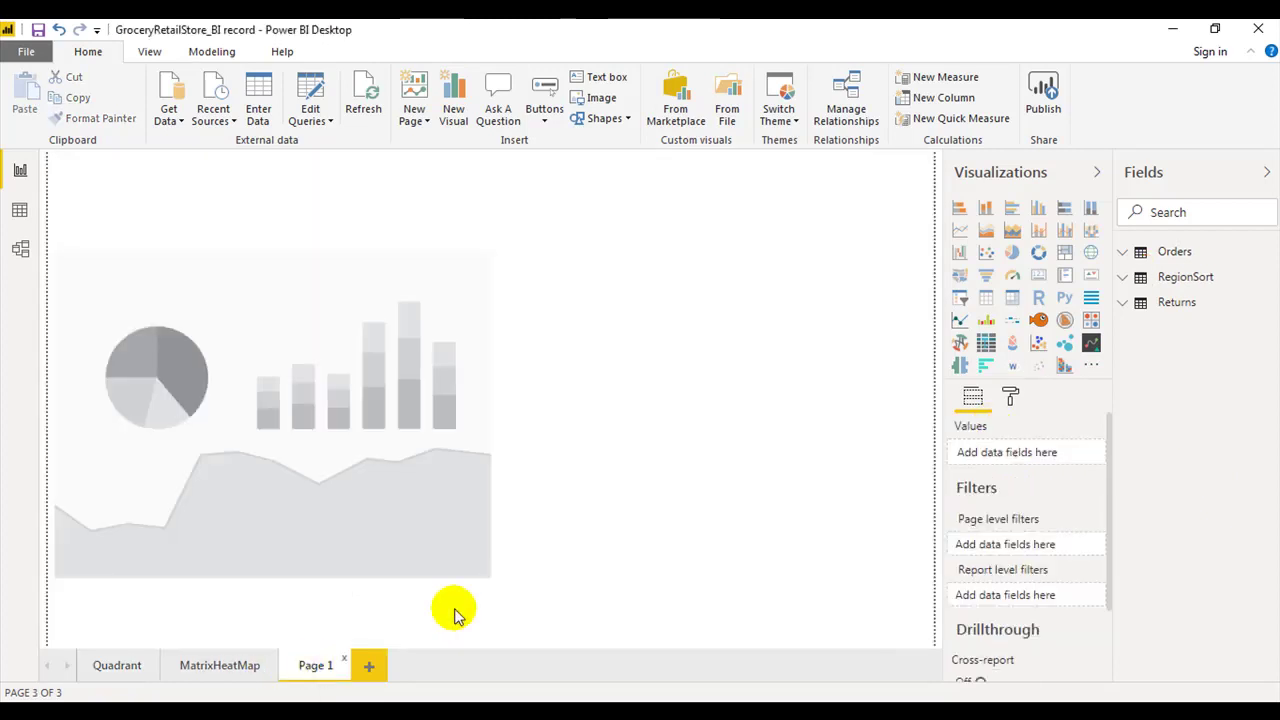
left_click(392, 243)
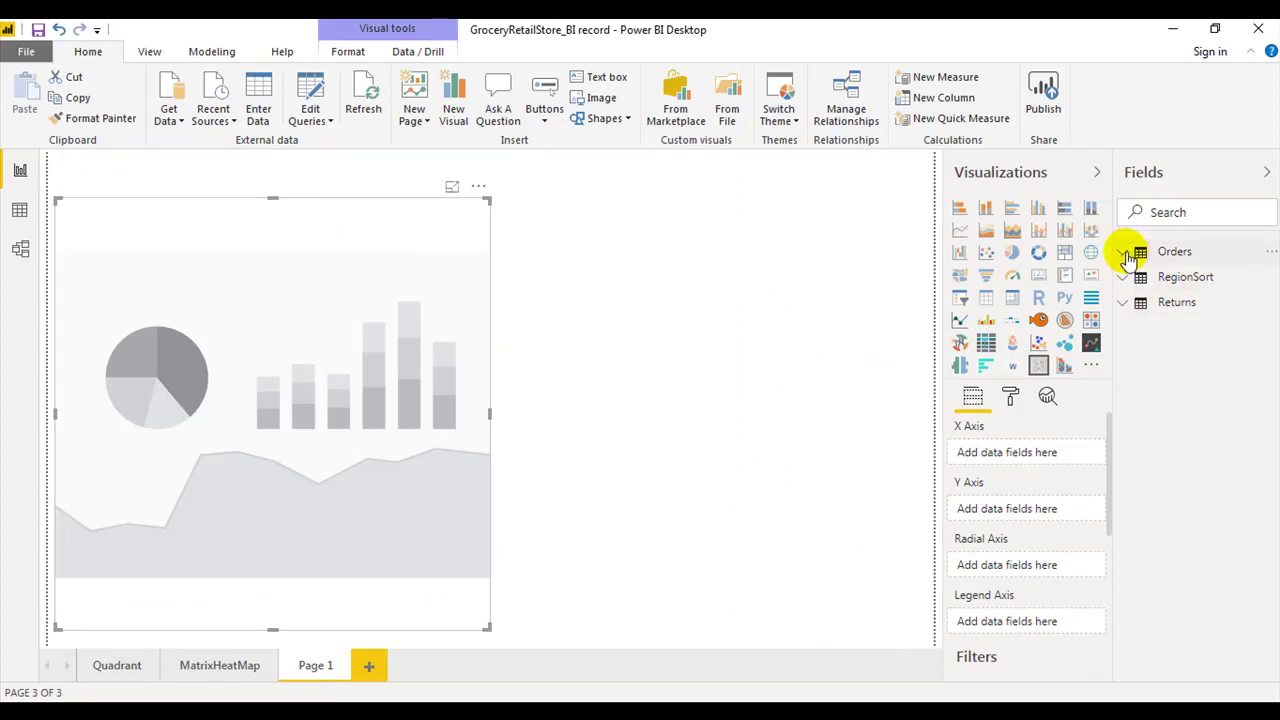
- Plot Profit on the X axis and Sales on the Y axis, colour by Region, size by Quantity
left_click(1126, 254)
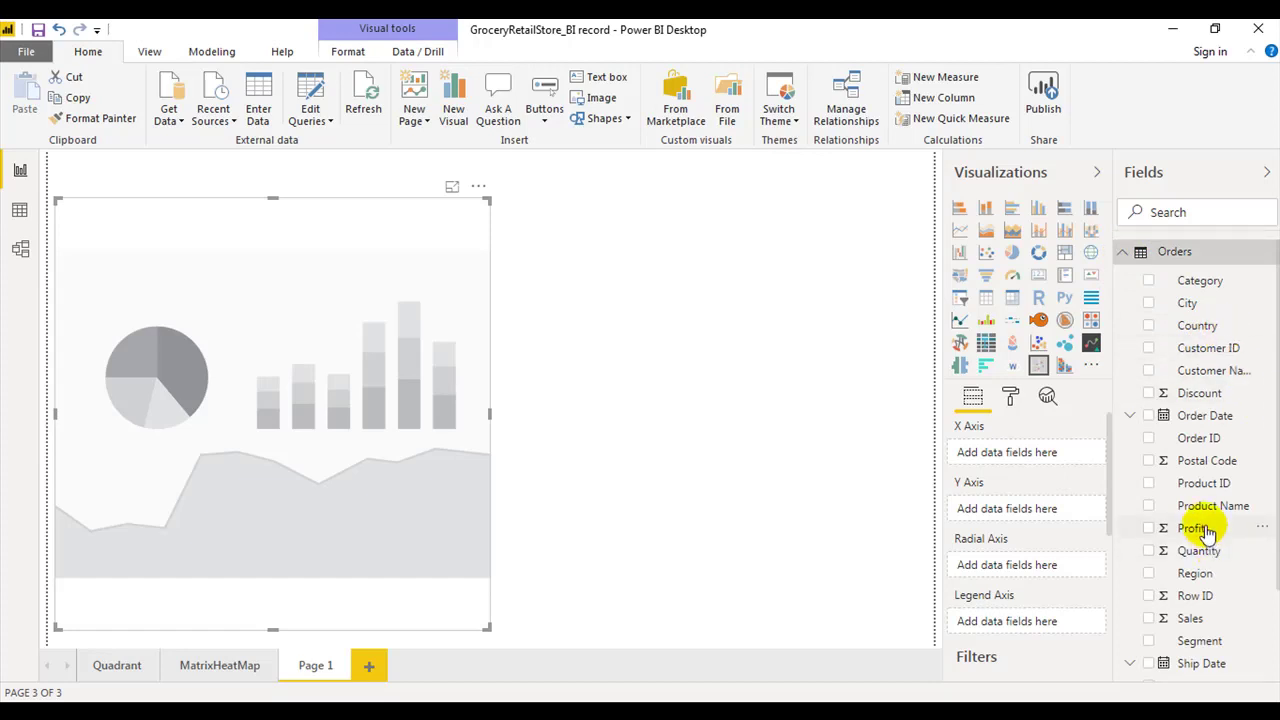
left_click_drag(1207, 535, 1045, 456)
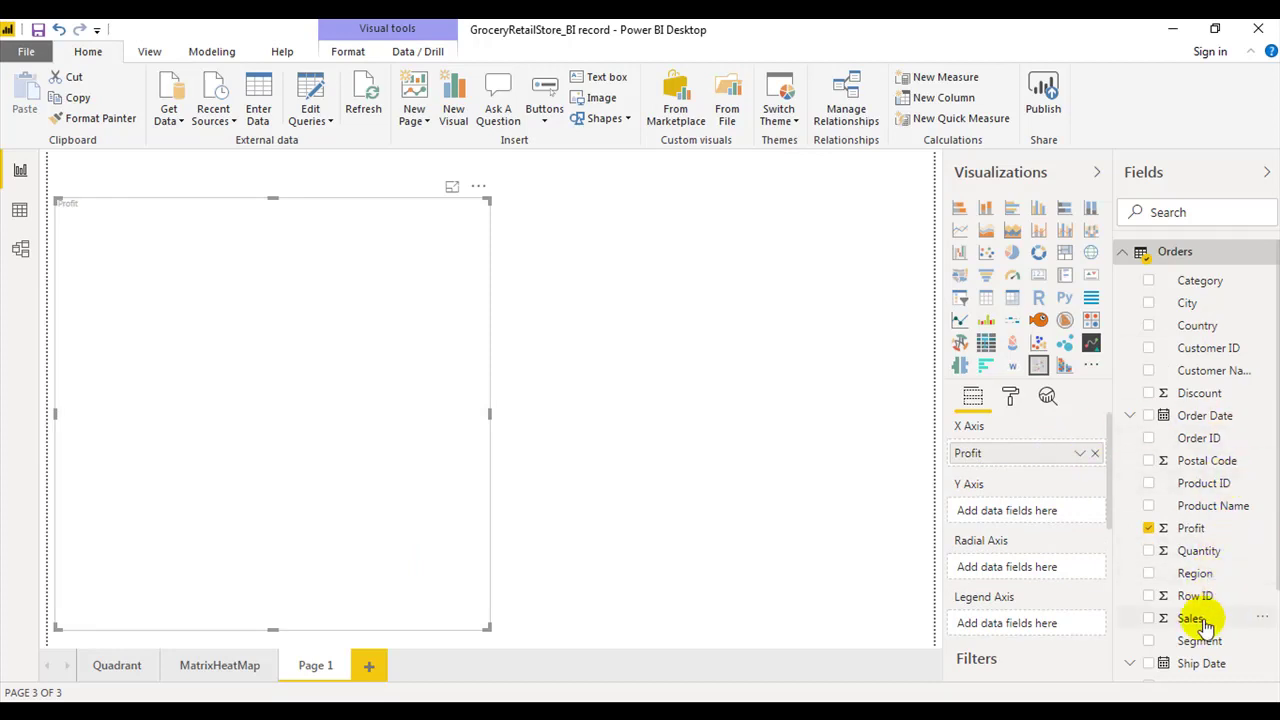
left_click_drag(1198, 617, 1022, 516)
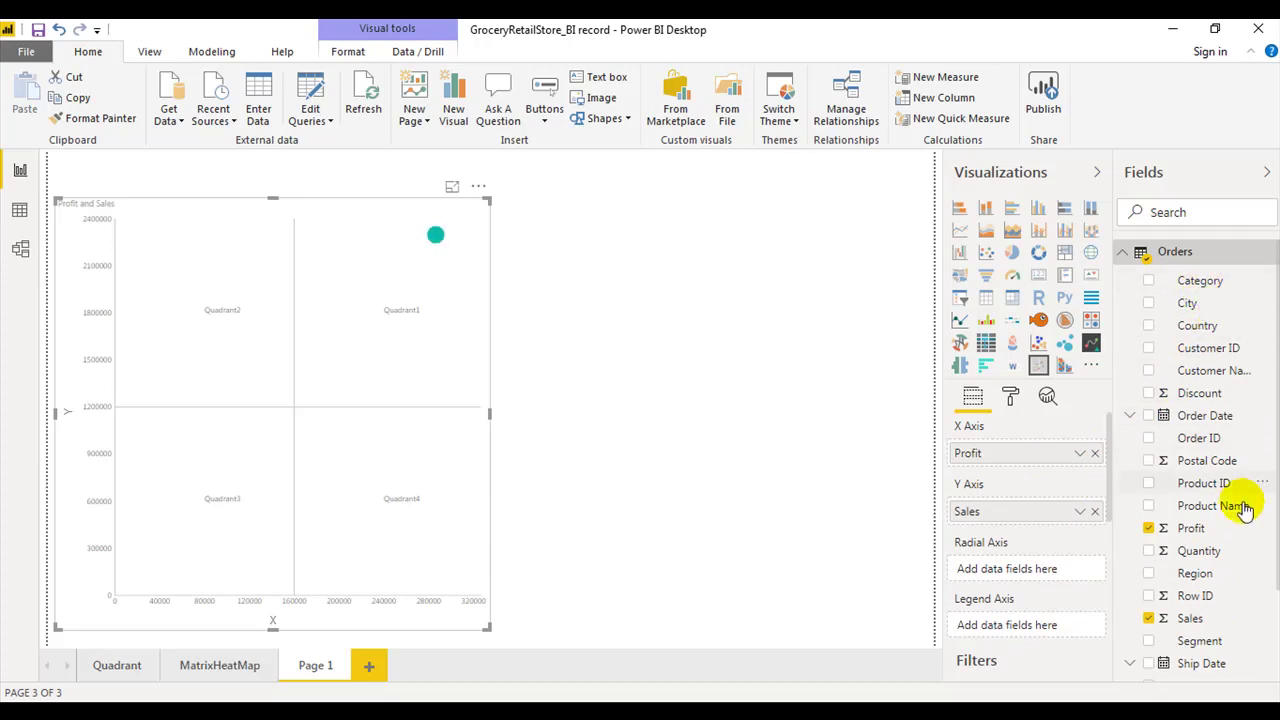
scroll(1234, 565, "down", 1)
scroll(1212, 615, "down", 2)
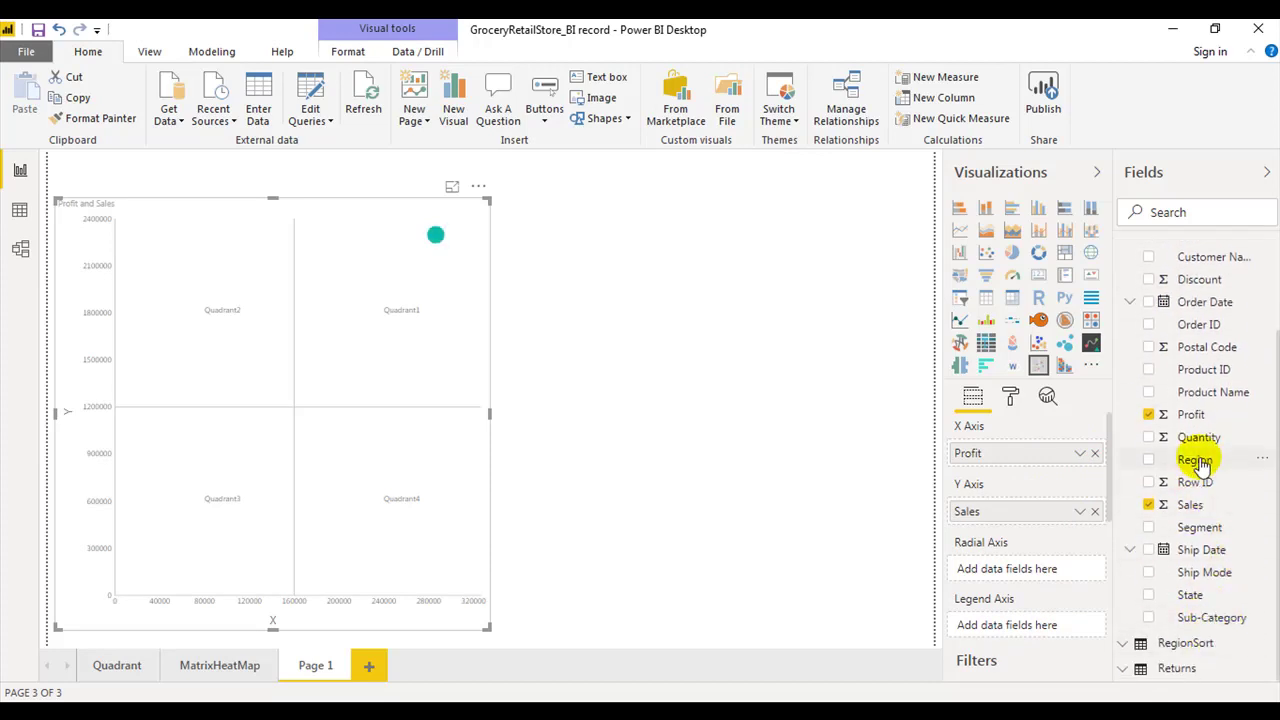
left_click_drag(1195, 459, 1058, 625)
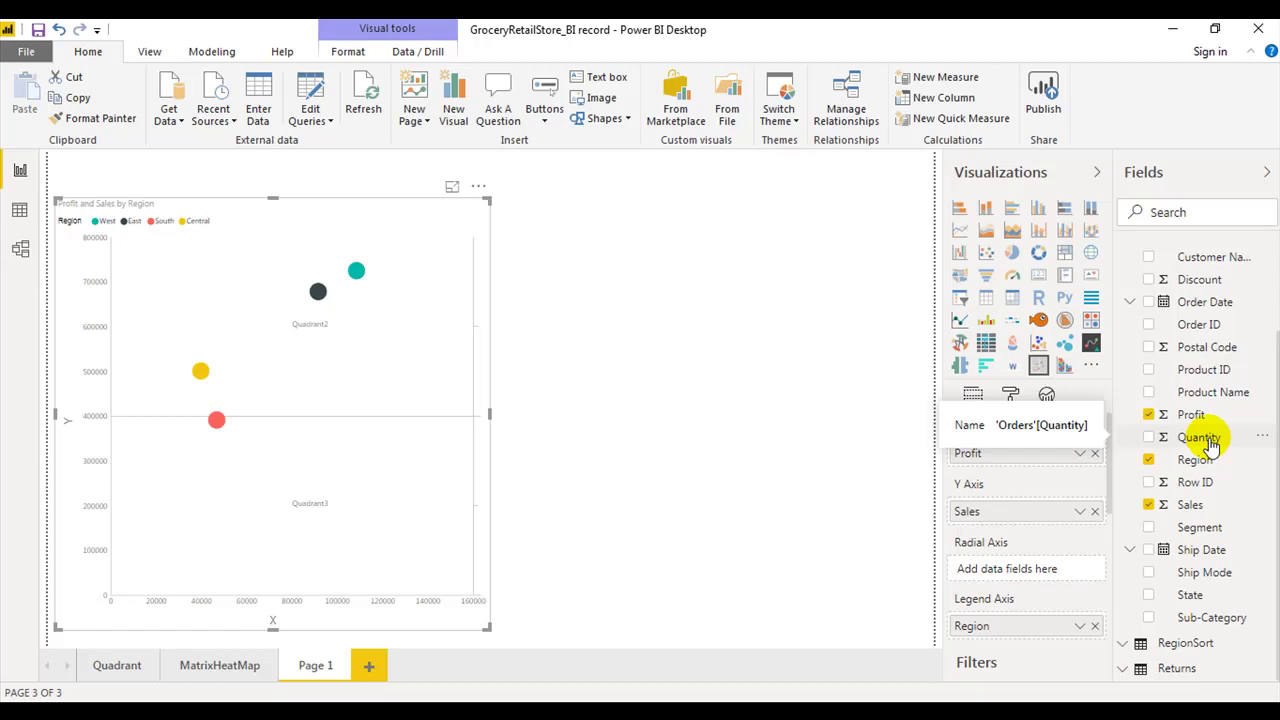
left_click_drag(1209, 442, 1048, 580)
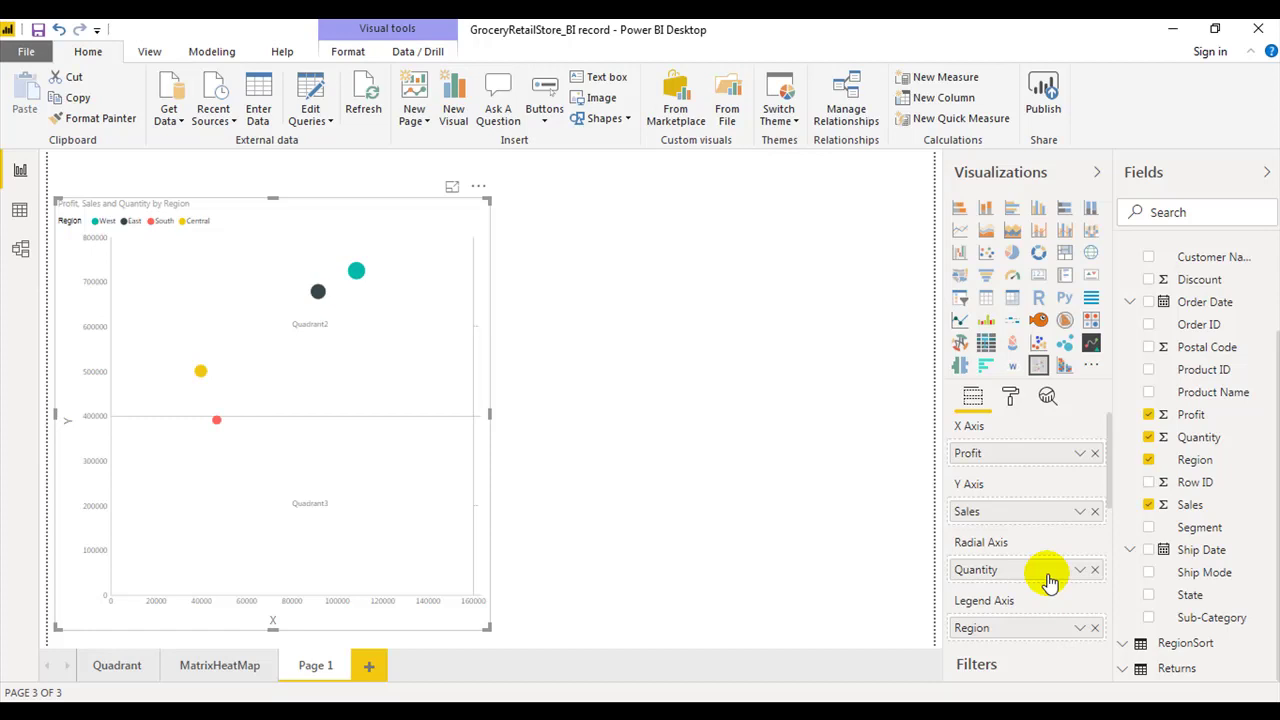
- Expand the chart's Legend formatting and keep the legend positioned at the top
left_click(1013, 398)
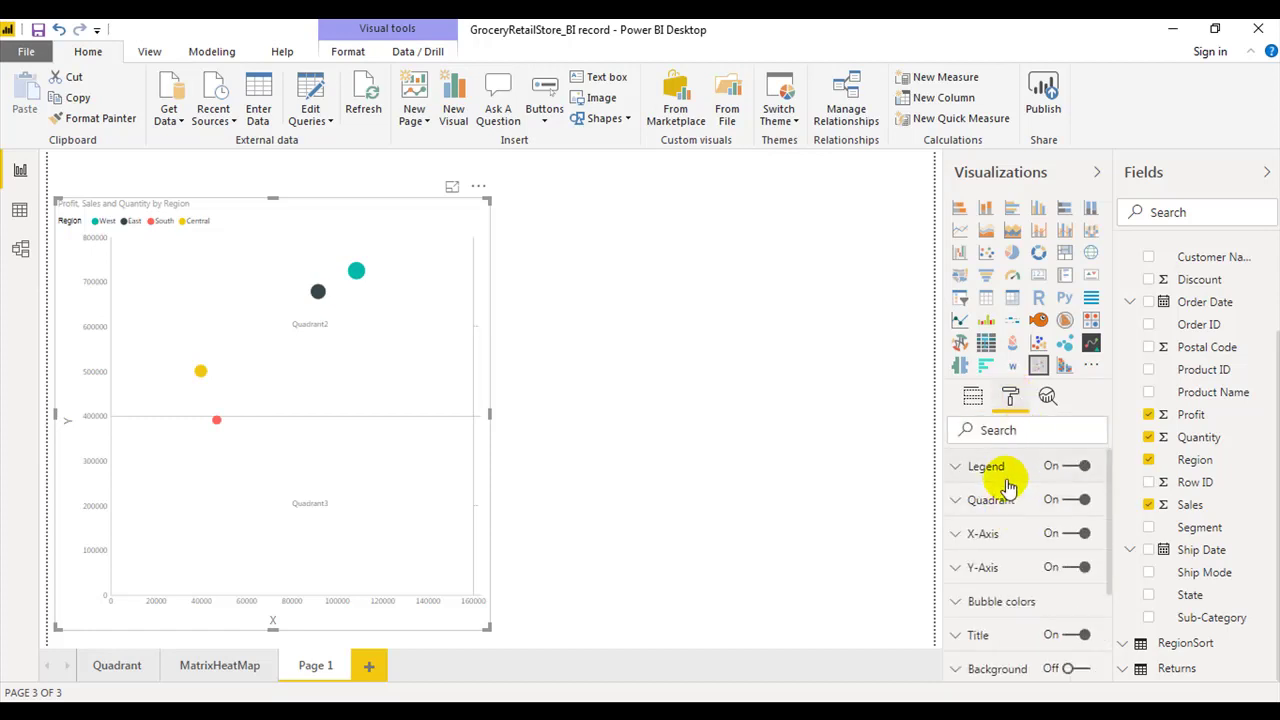
scroll(1005, 485, "down", 3)
scroll(1008, 510, "up", 1)
scroll(1008, 533, "up", 2)
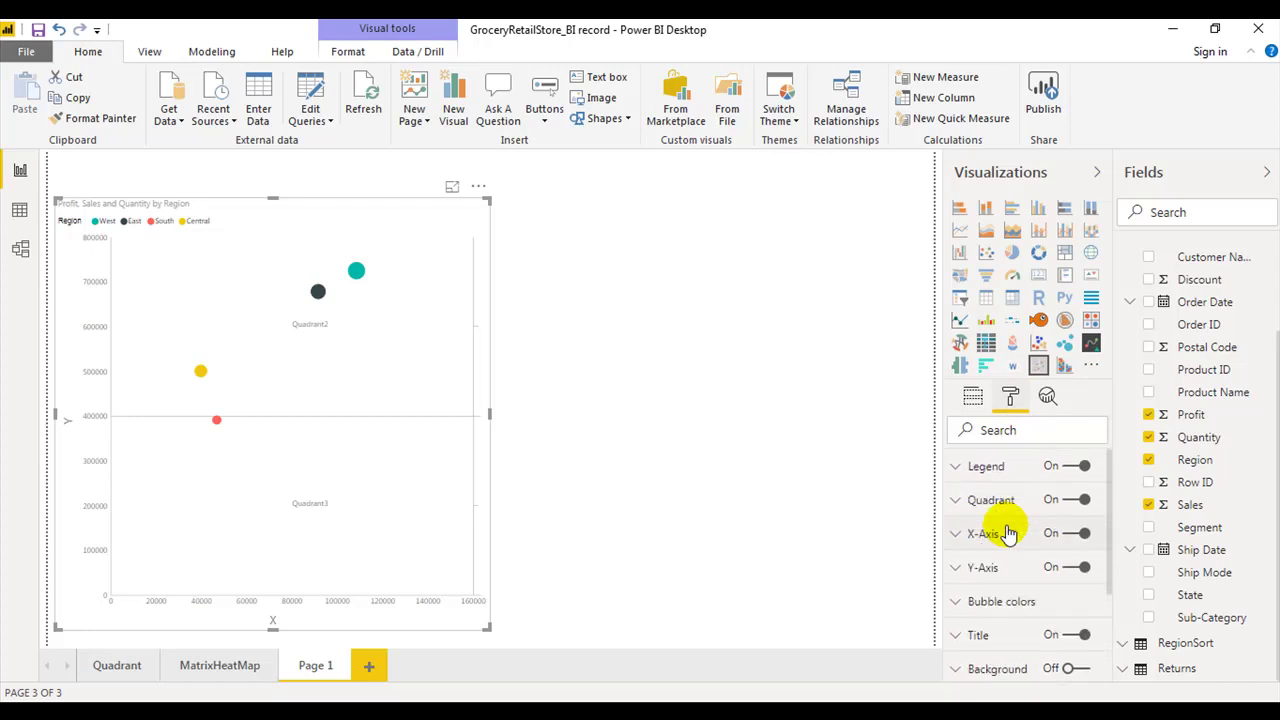
left_click(1004, 467)
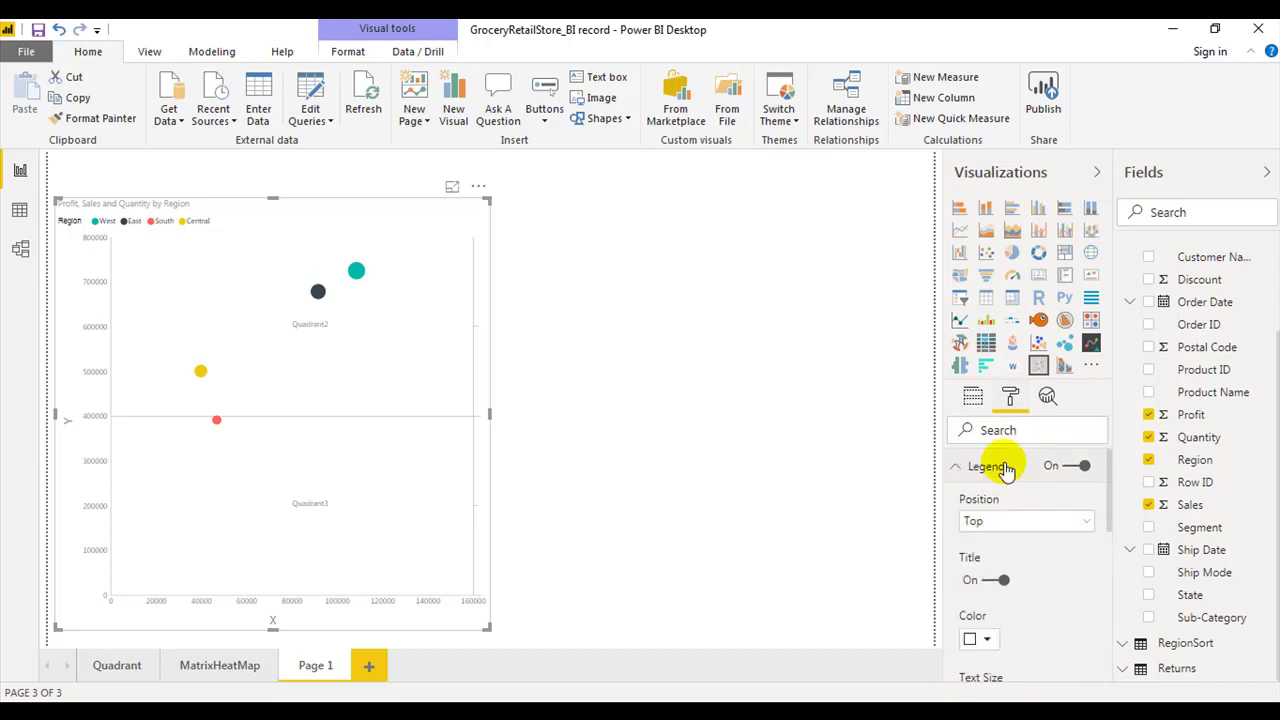
left_click(1041, 524)
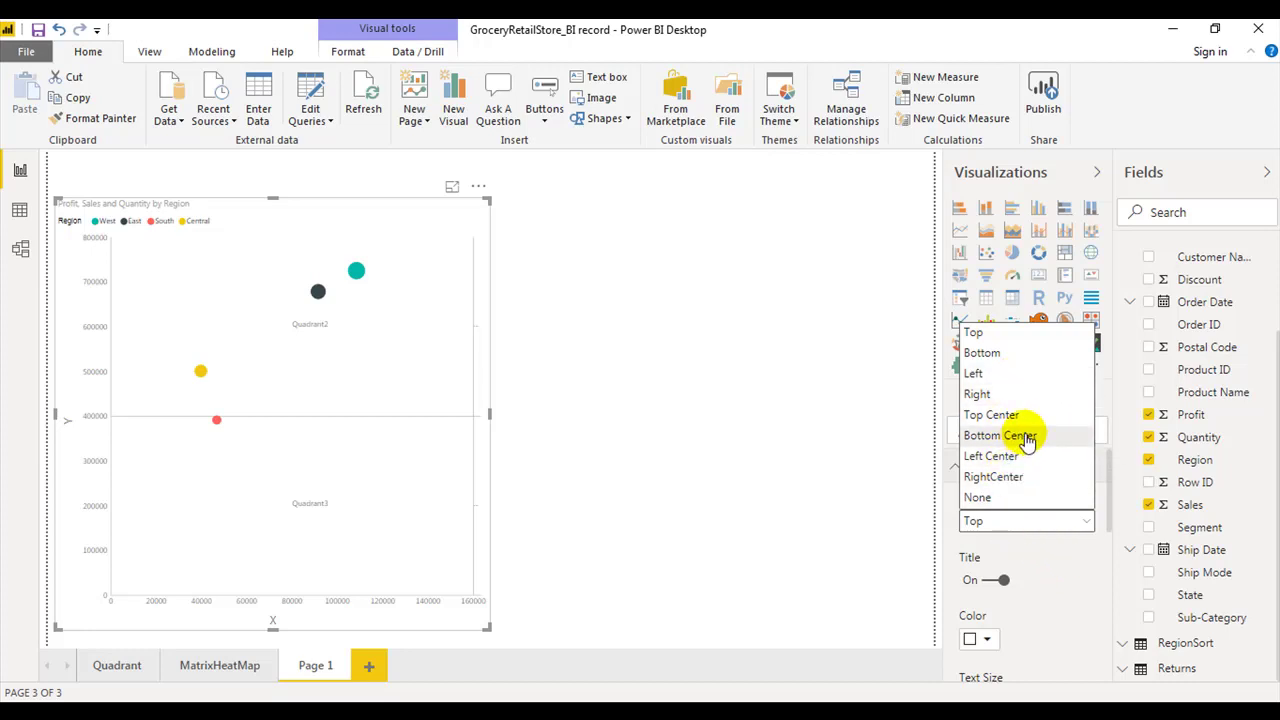
left_click(1030, 415)
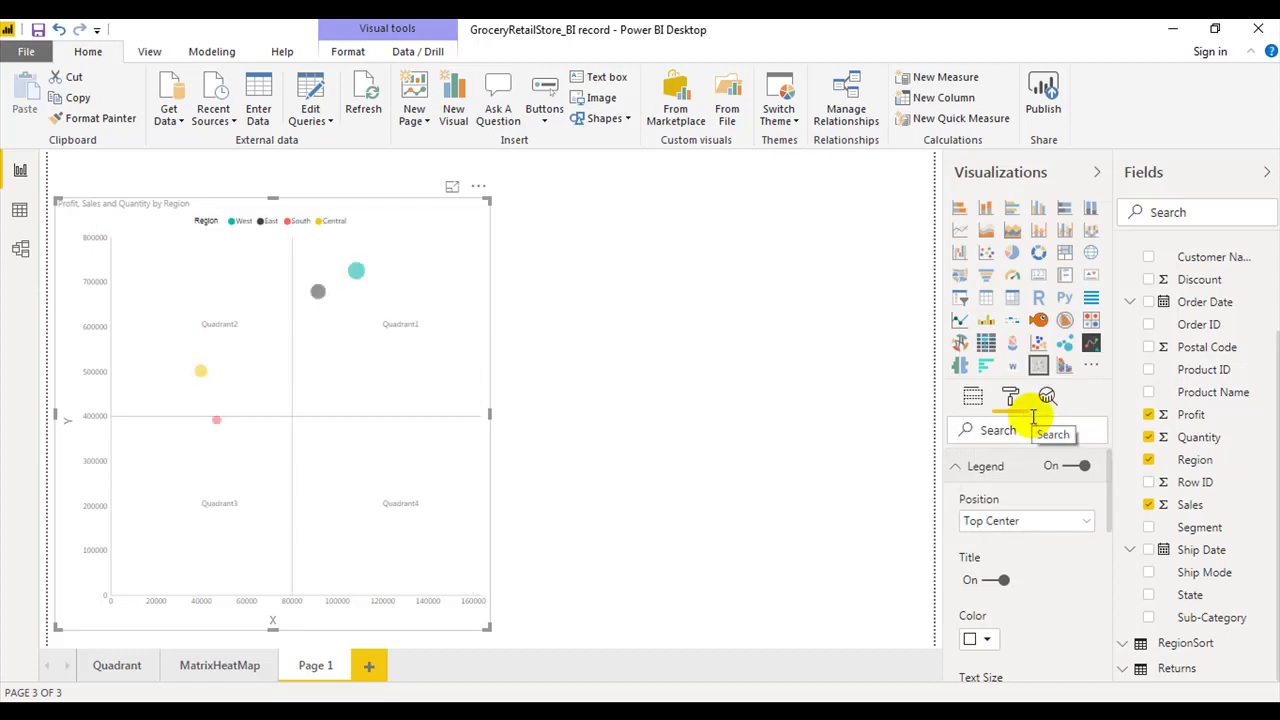
left_click(1040, 521)
left_click(1000, 332)
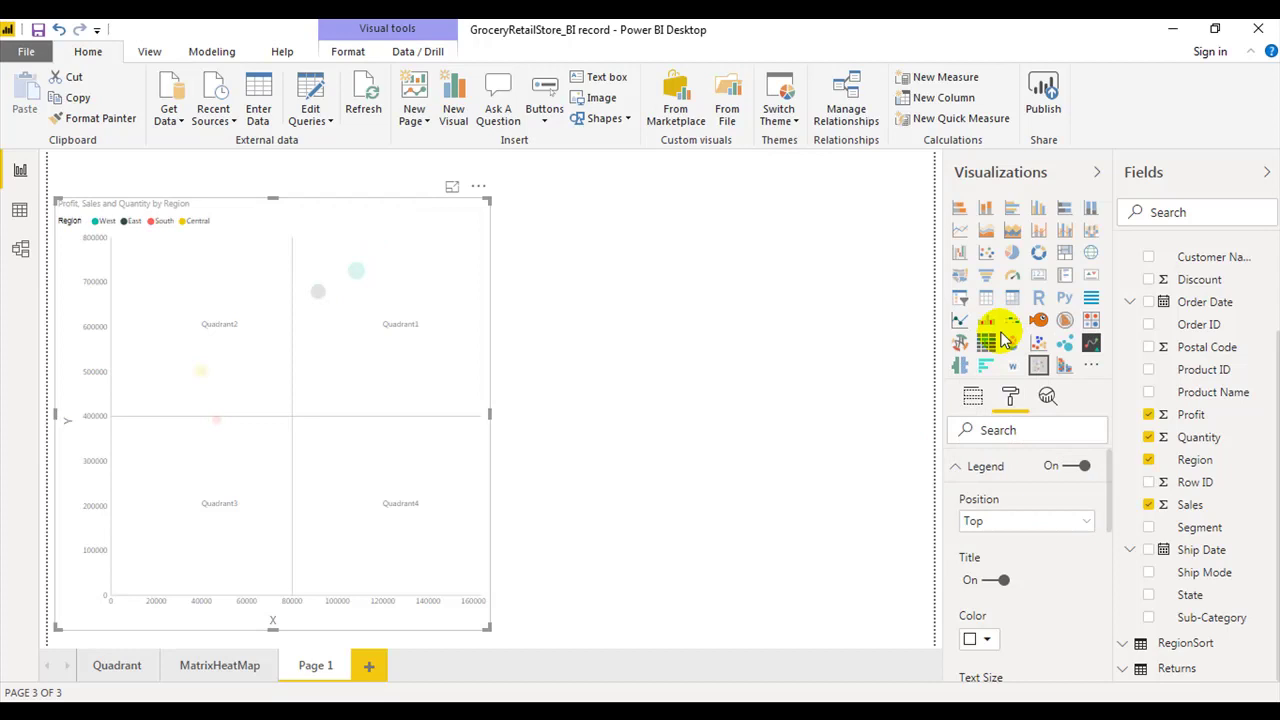
- Keep the legend's Region title shown and set the legend text size to 10 pt
left_click(990, 582)
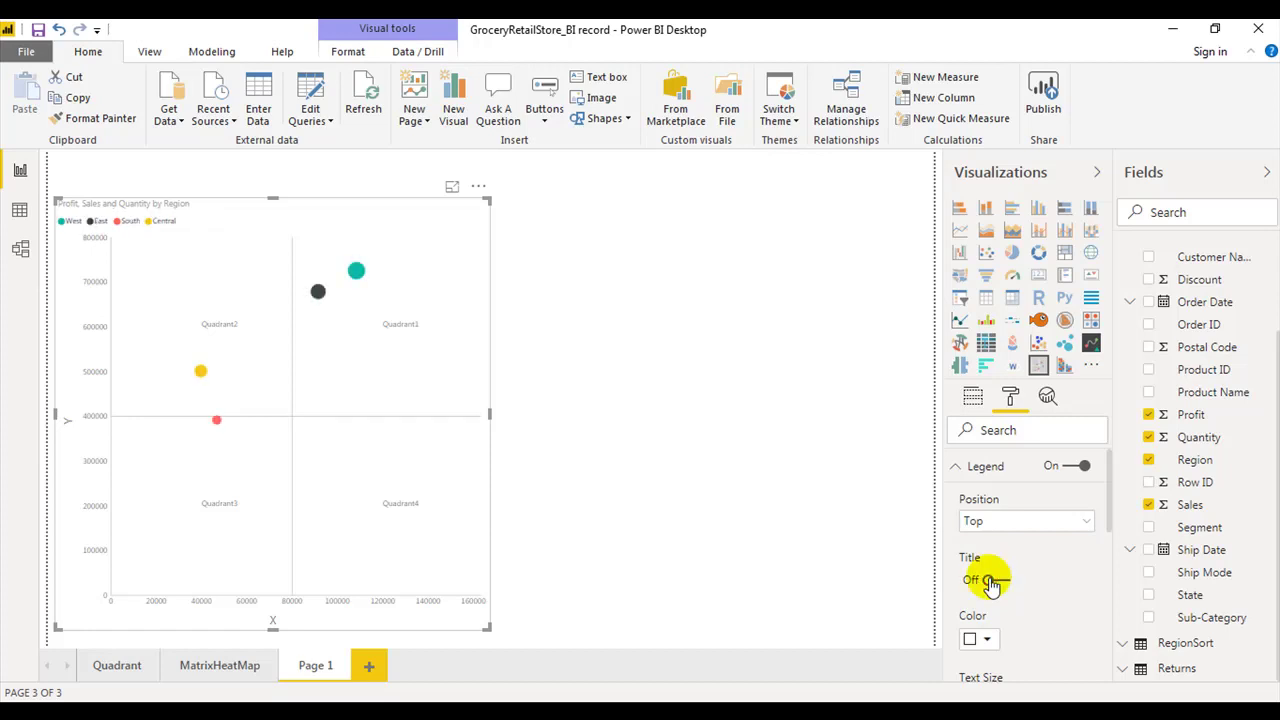
left_click(996, 582)
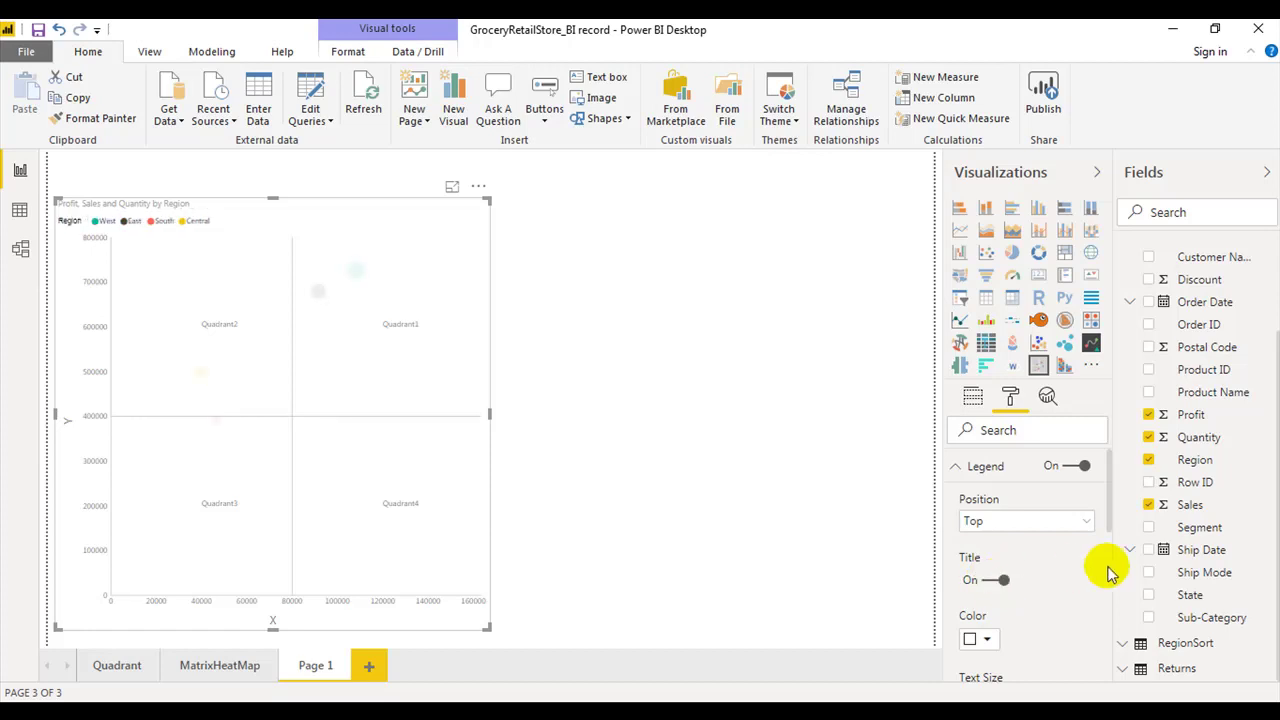
scroll(1066, 571, "down", 3)
scroll(1063, 540, "down", 1)
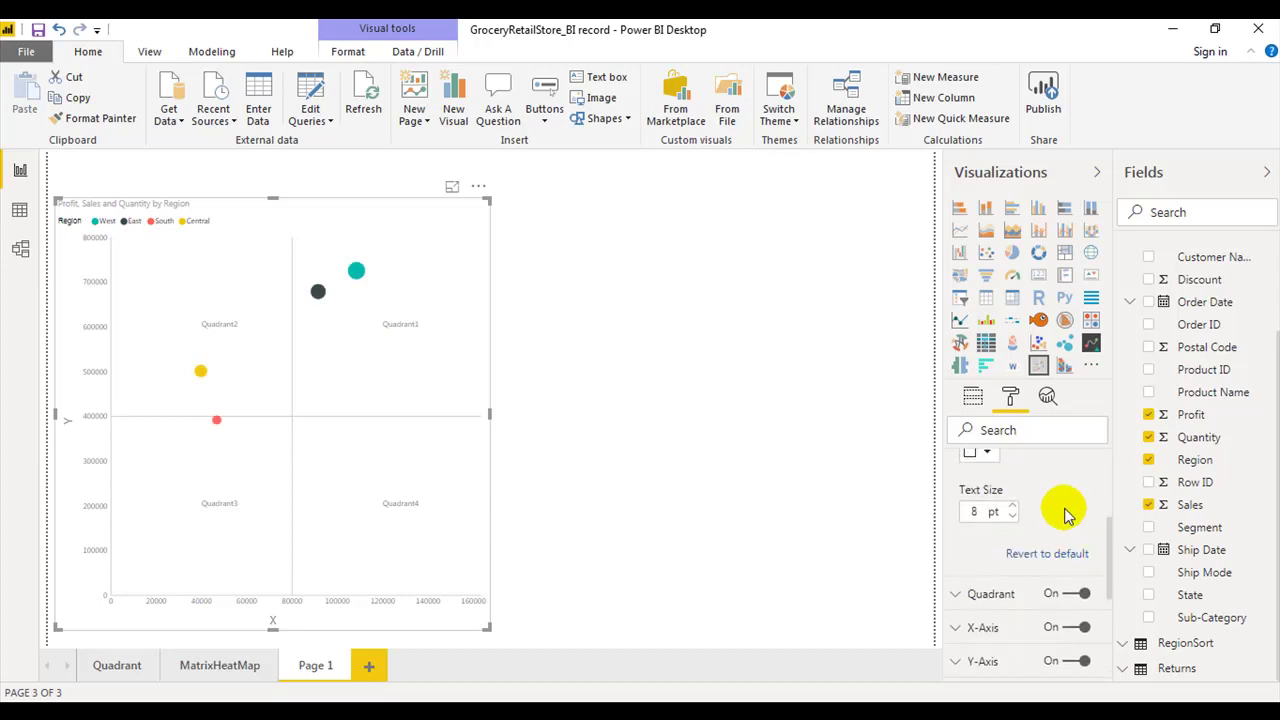
left_click(1012, 507)
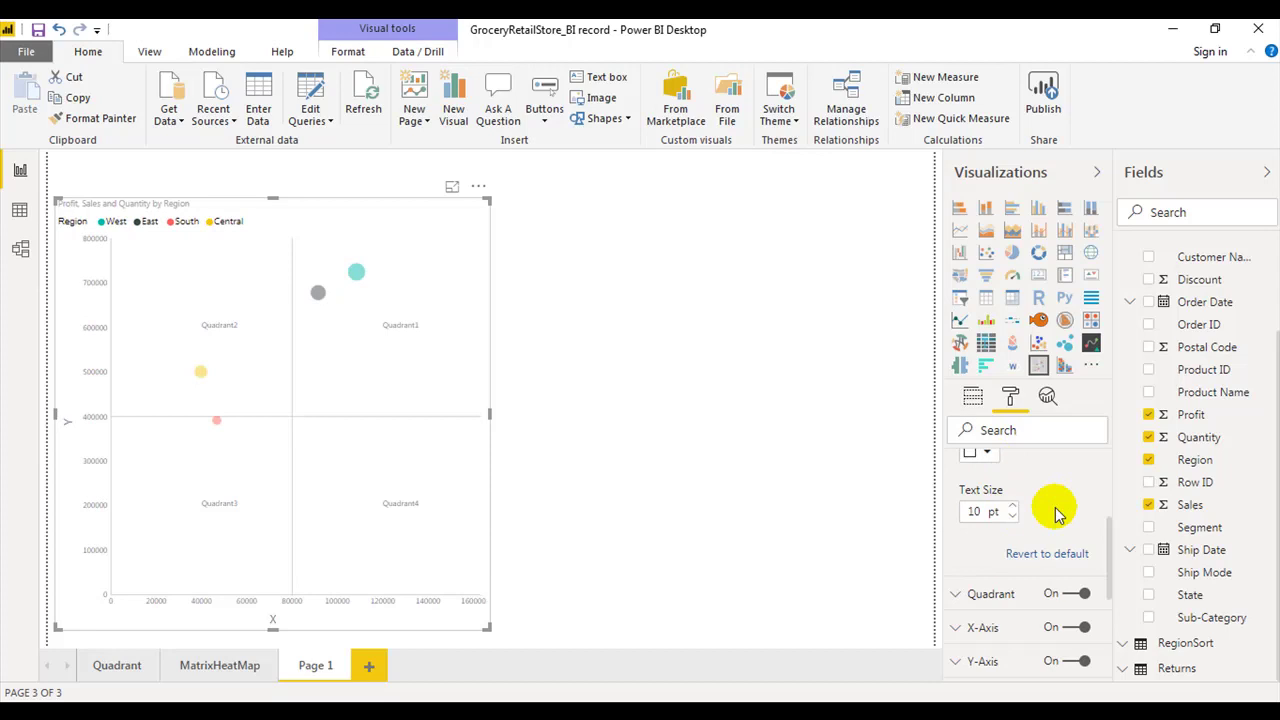
scroll(1066, 510, "up", 2)
left_click(986, 467)
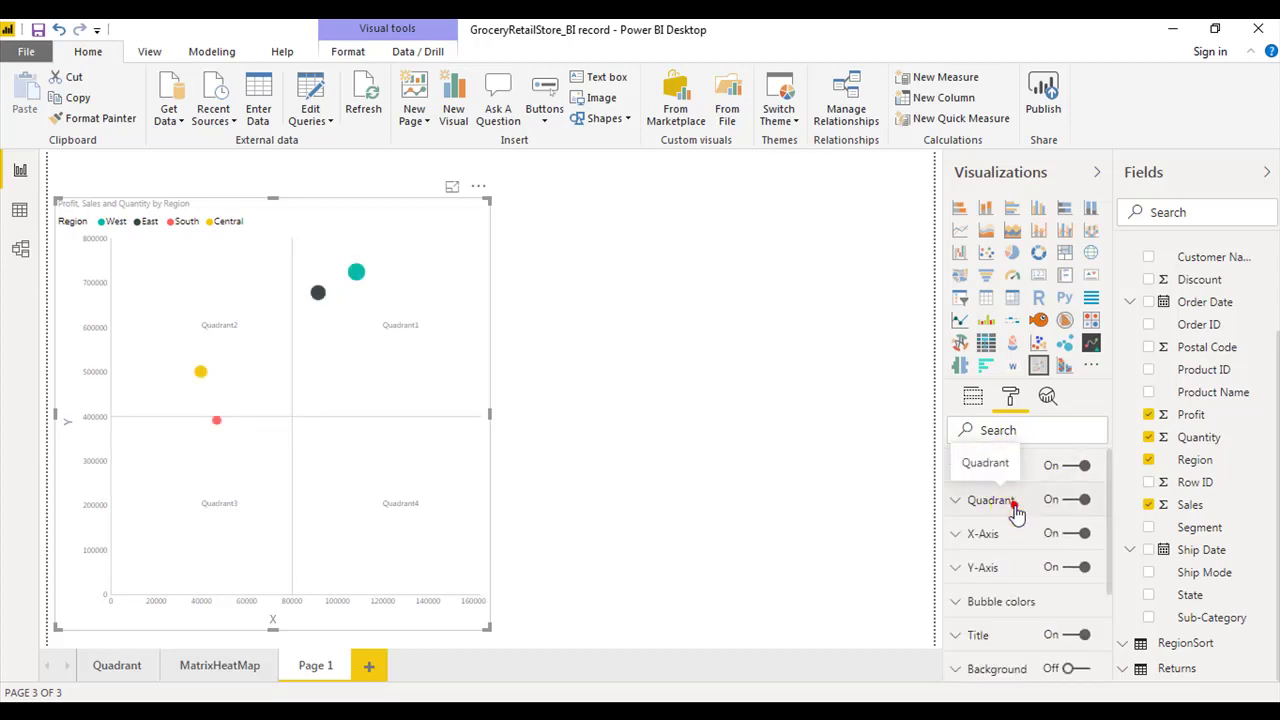
- Name the first two quadrants High Sales High Profit and High Sales Low Profit
left_click(1015, 505)
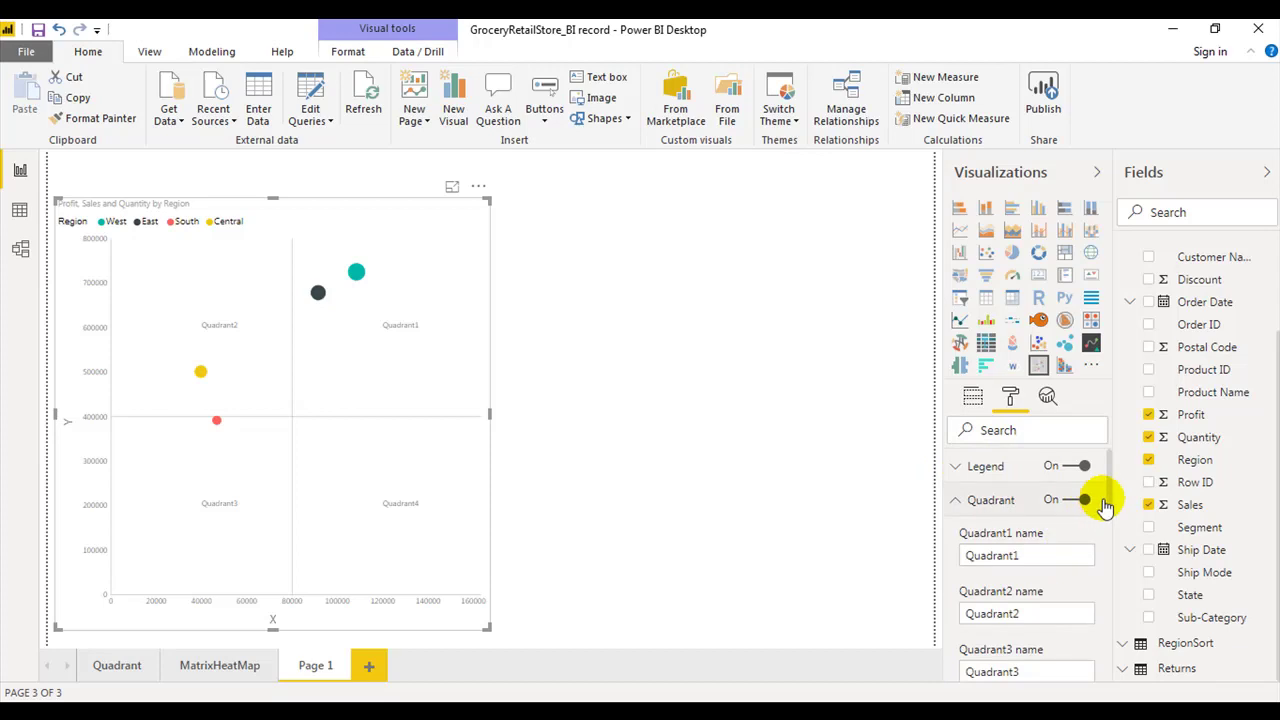
left_click_drag(1037, 557, 960, 556)
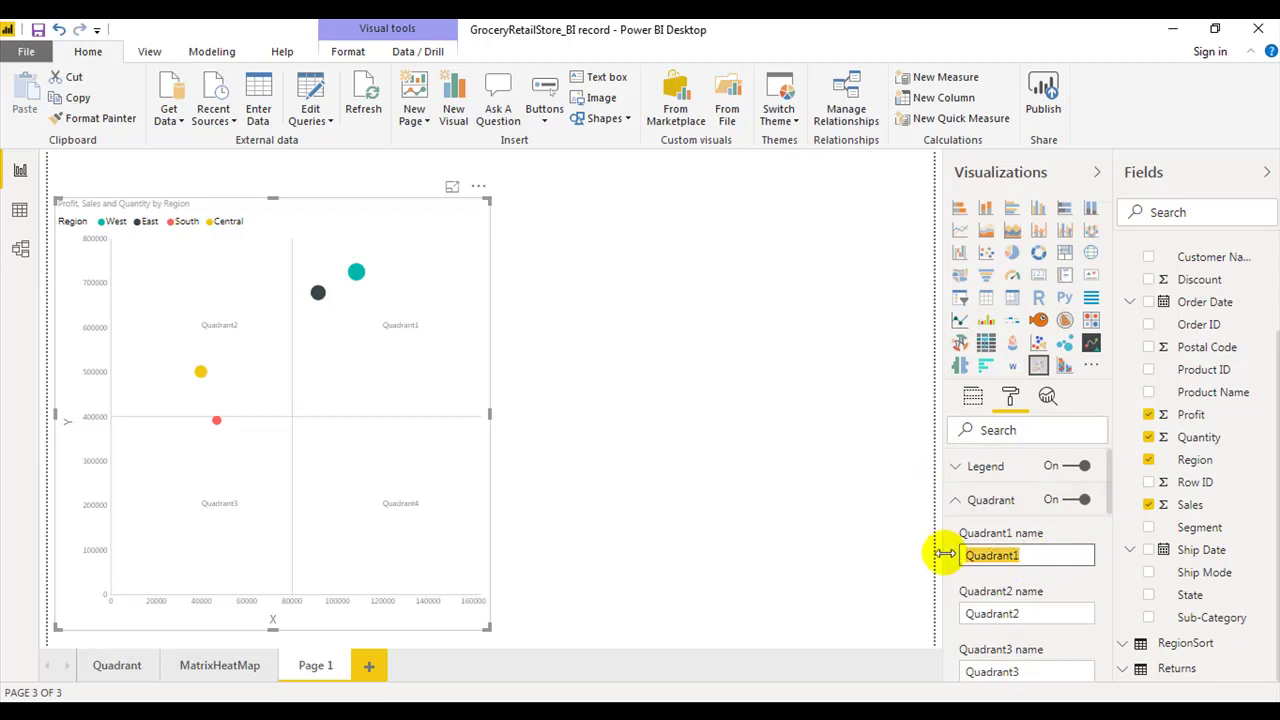
type("High Sales High Profit")
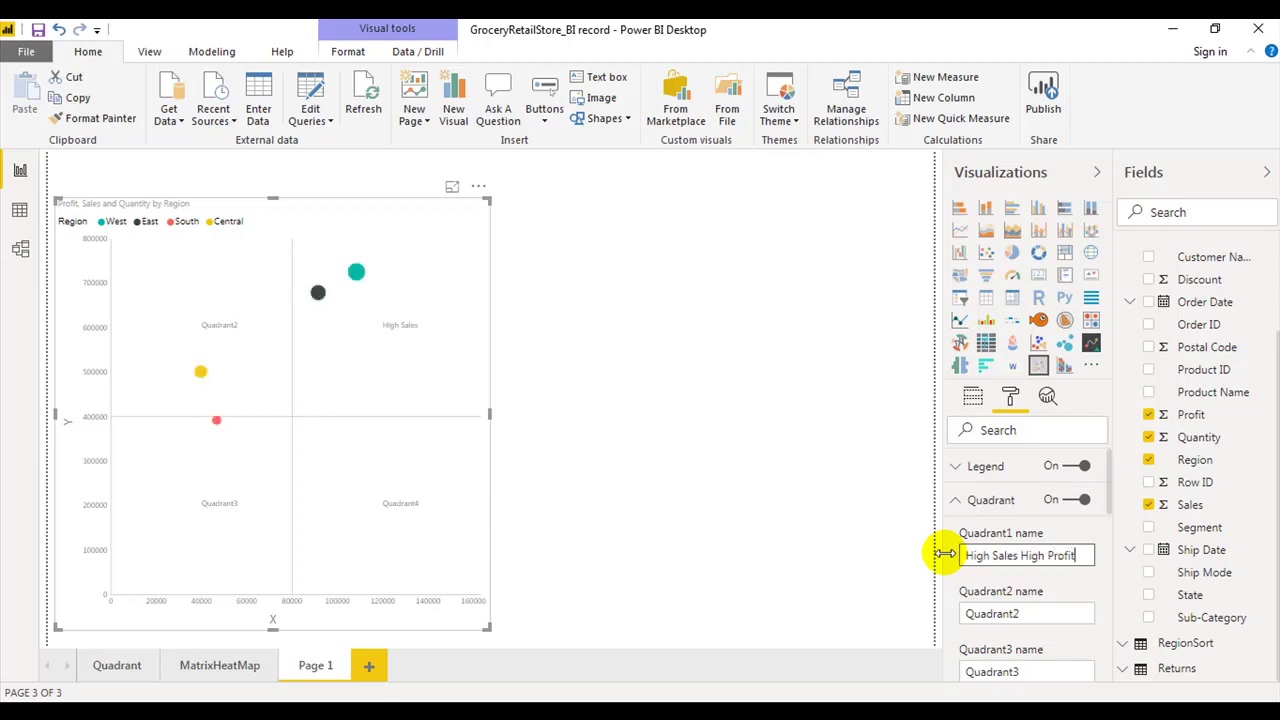
double_click(1036, 615)
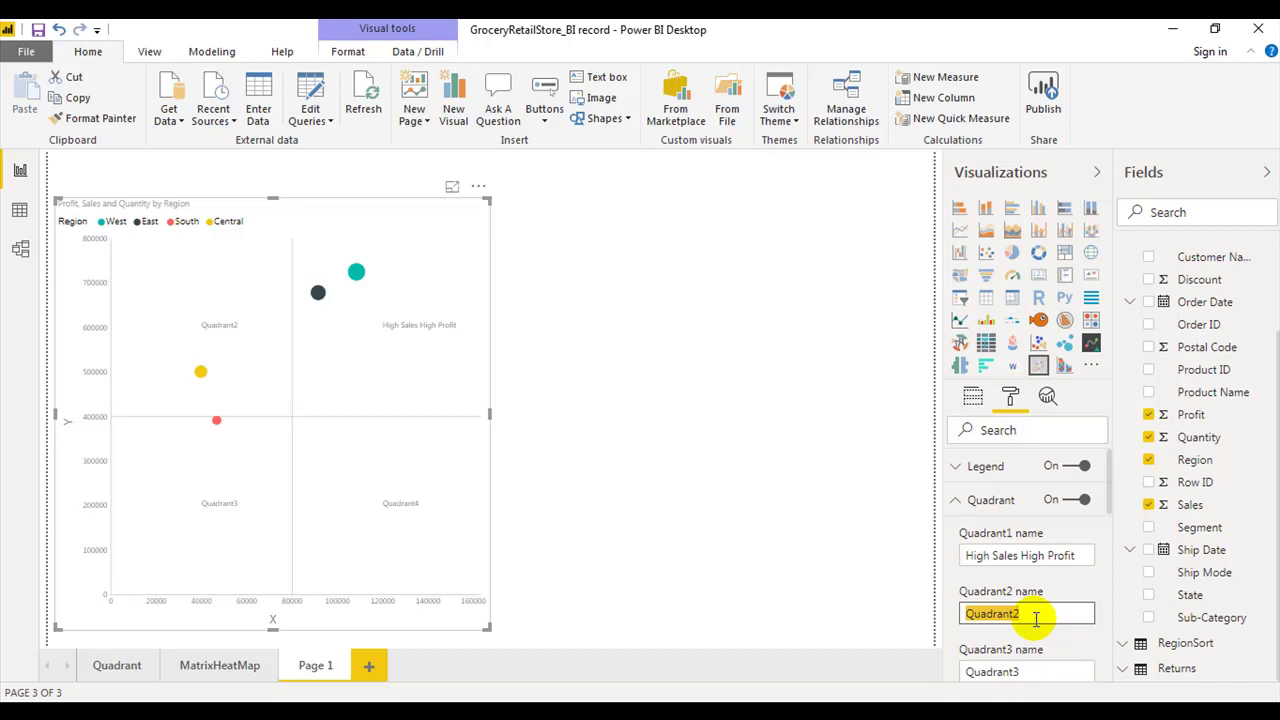
type("High Sales High Profit")
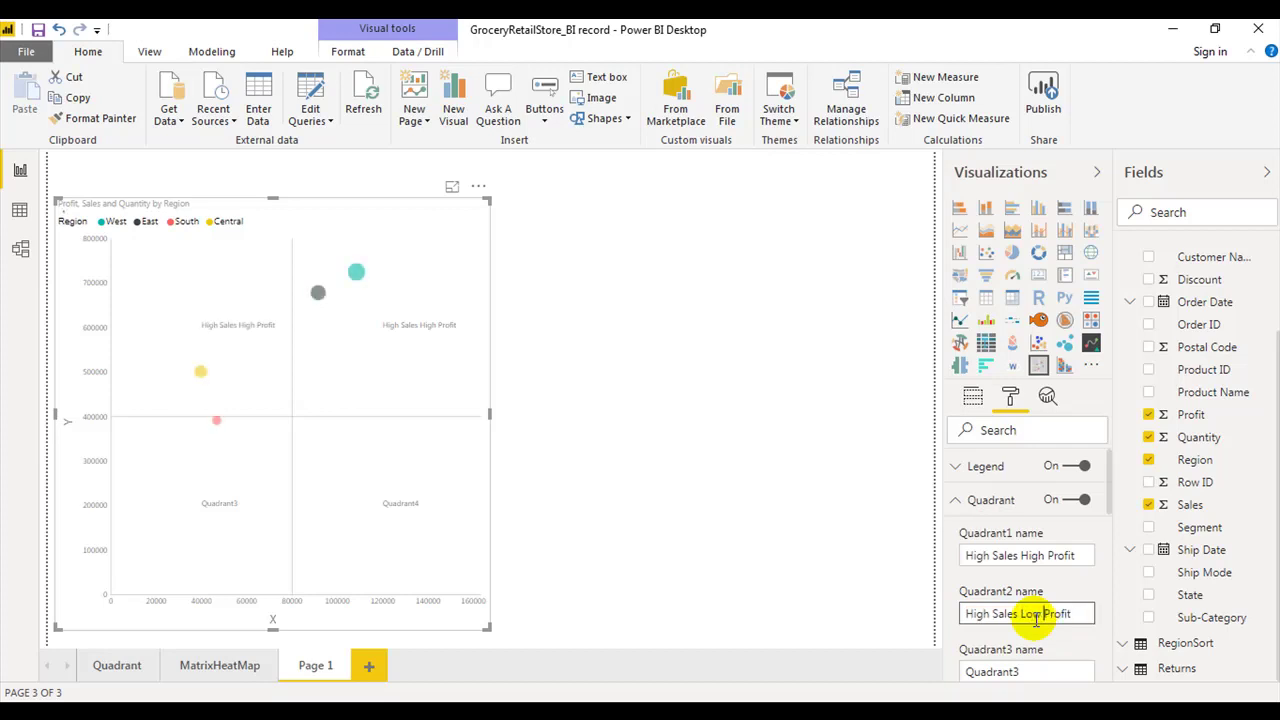
- Name the remaining quadrants Low Sales Low Profit and Low Sales High Profit
scroll(1036, 615, "down", 2)
double_click(1034, 577)
type("High Sales High Profit")
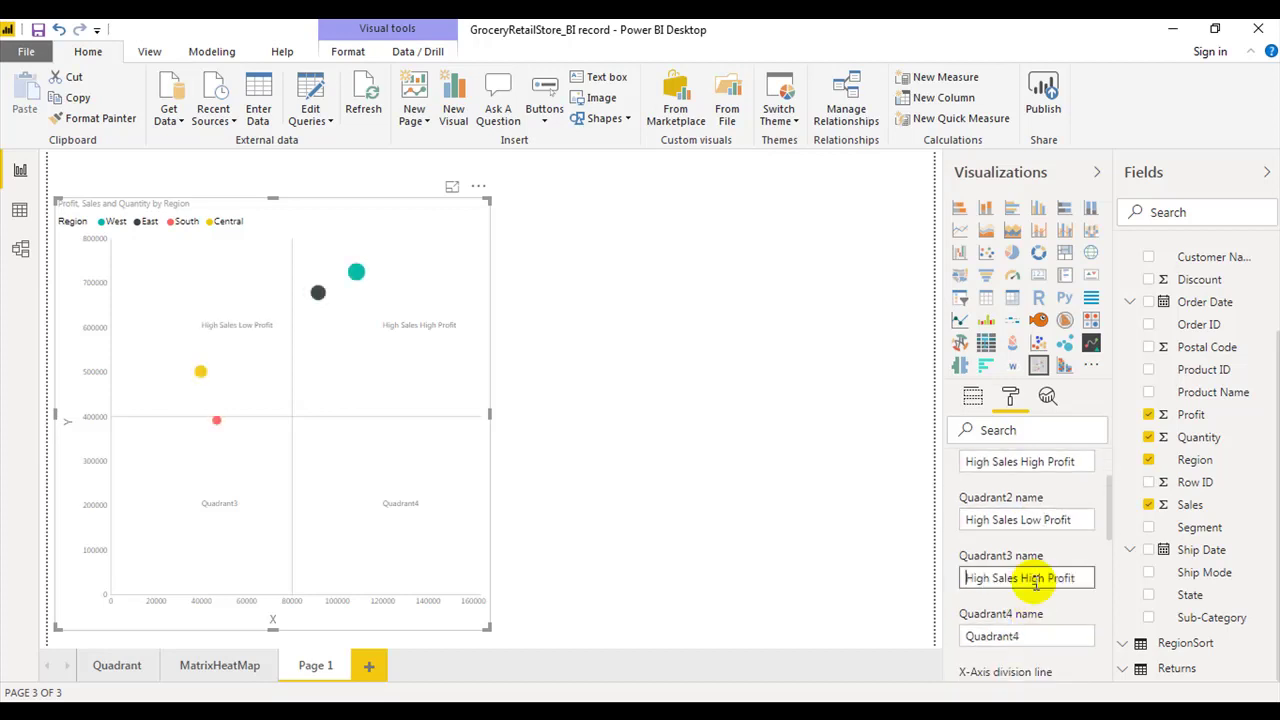
key("ctrl+shift+Right")
type("Low")
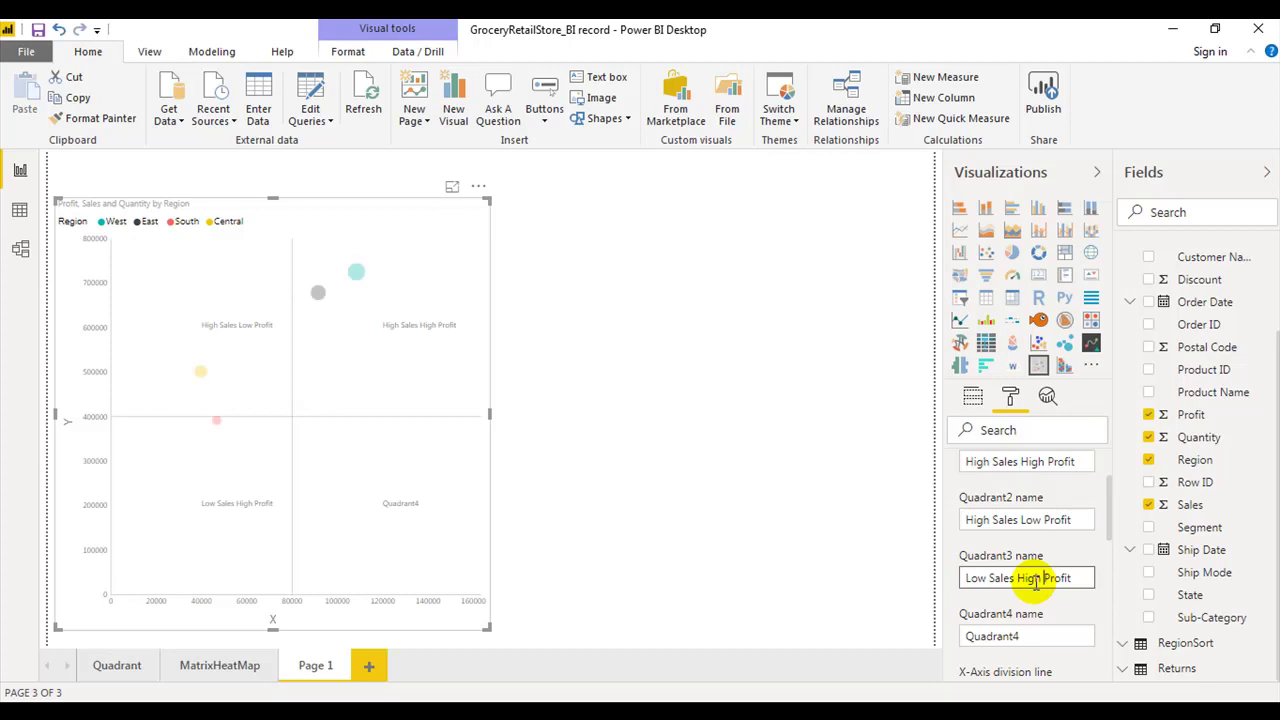
double_click(1036, 578)
type("Low")
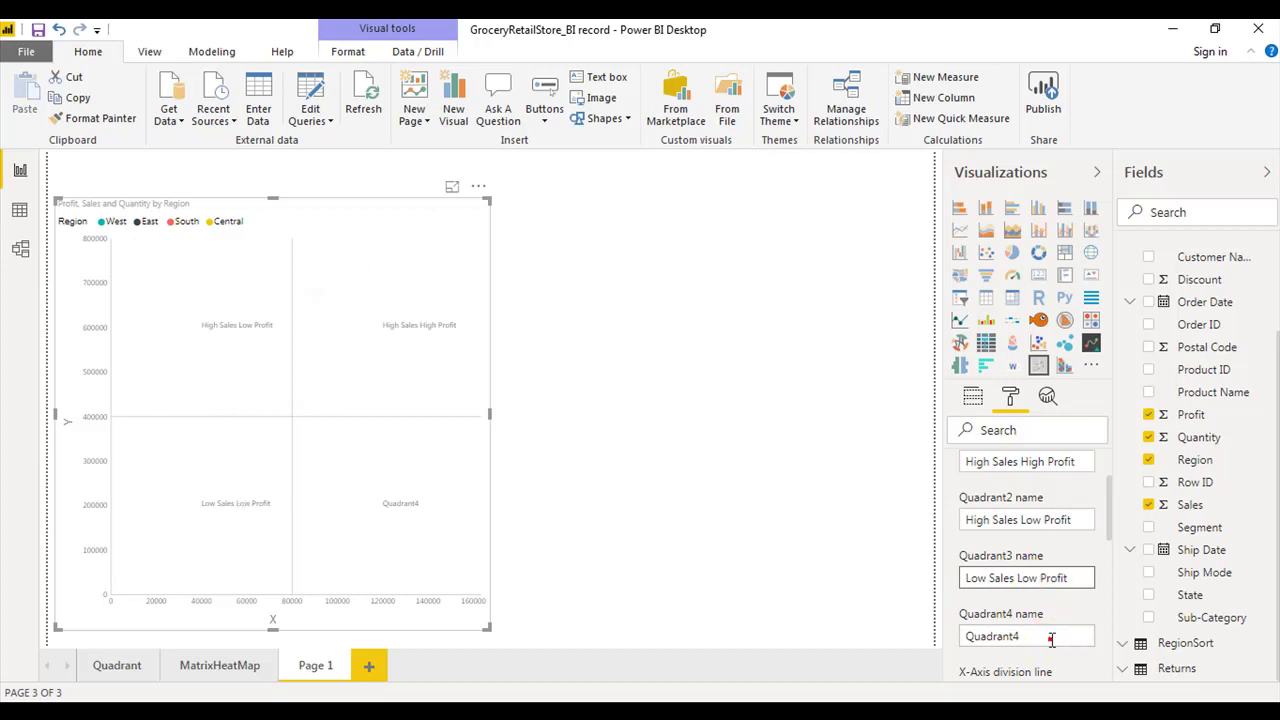
double_click(1051, 640)
type("High Sales High Profit")
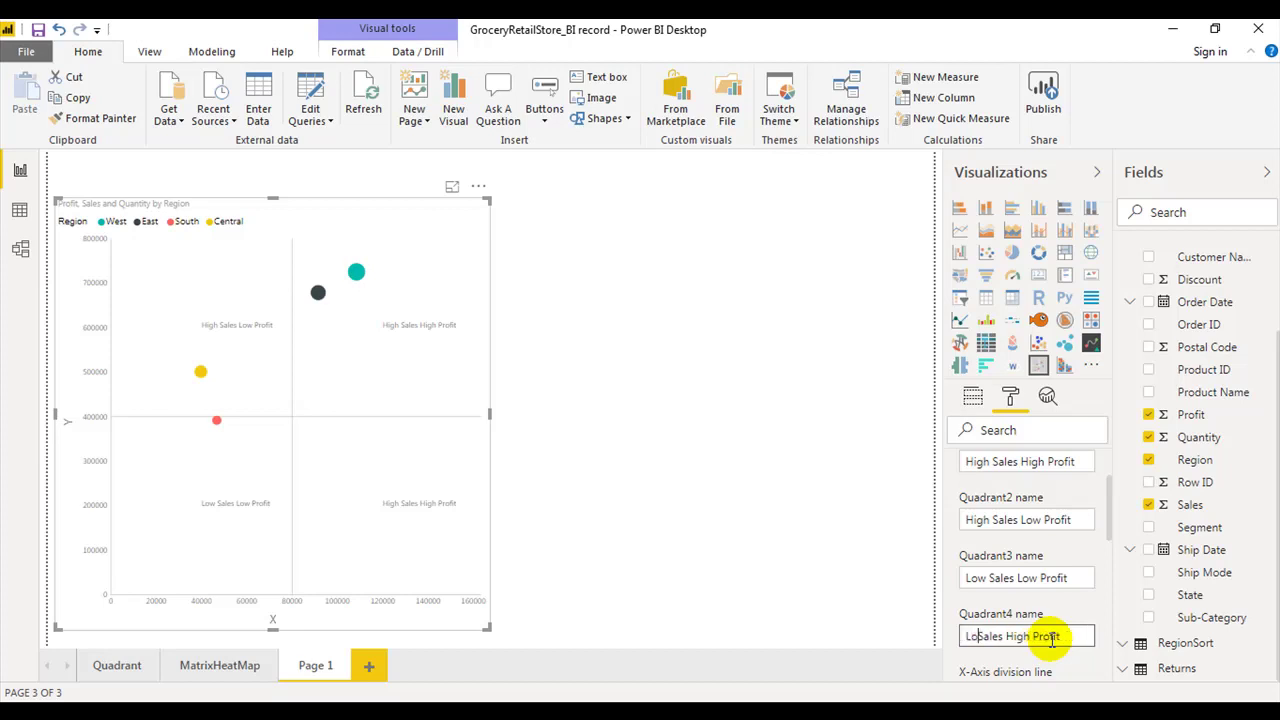
- Check the 80,000 profit split value and keep the quadrant division lines solid
scroll(1078, 600, "down", 2)
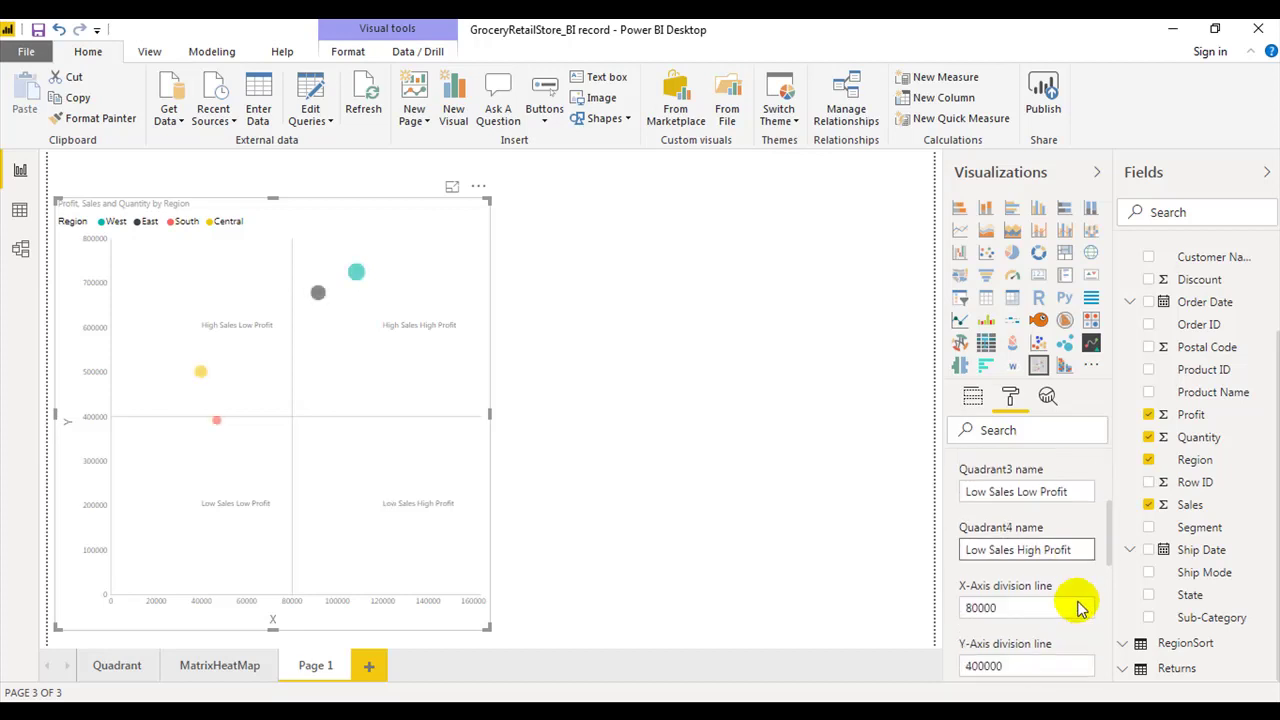
scroll(1072, 590, "down", 2)
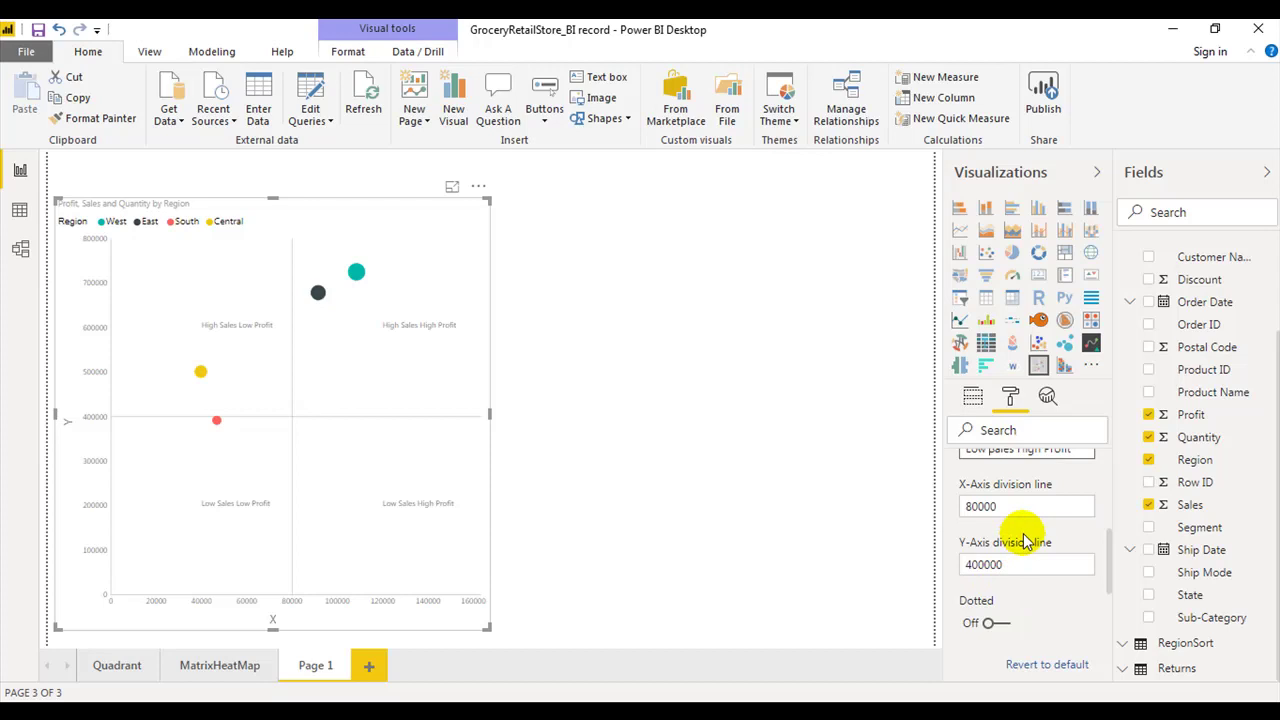
left_click(970, 507)
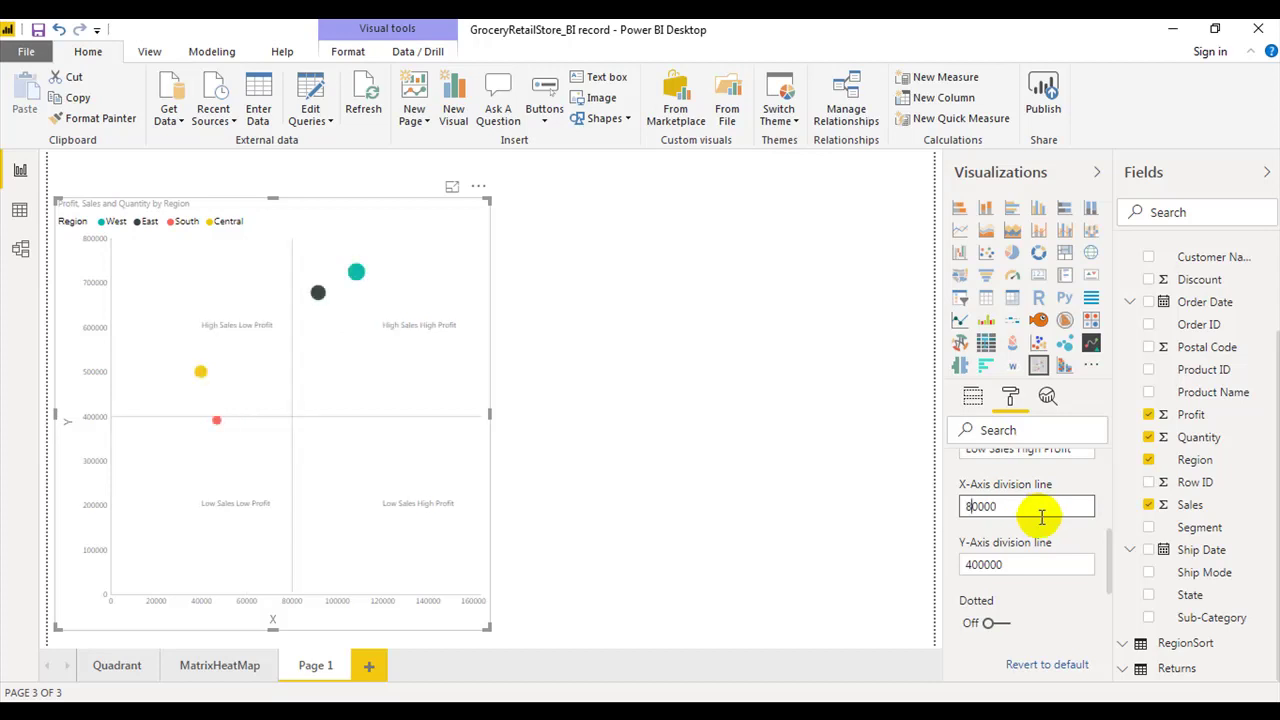
left_click(1003, 628)
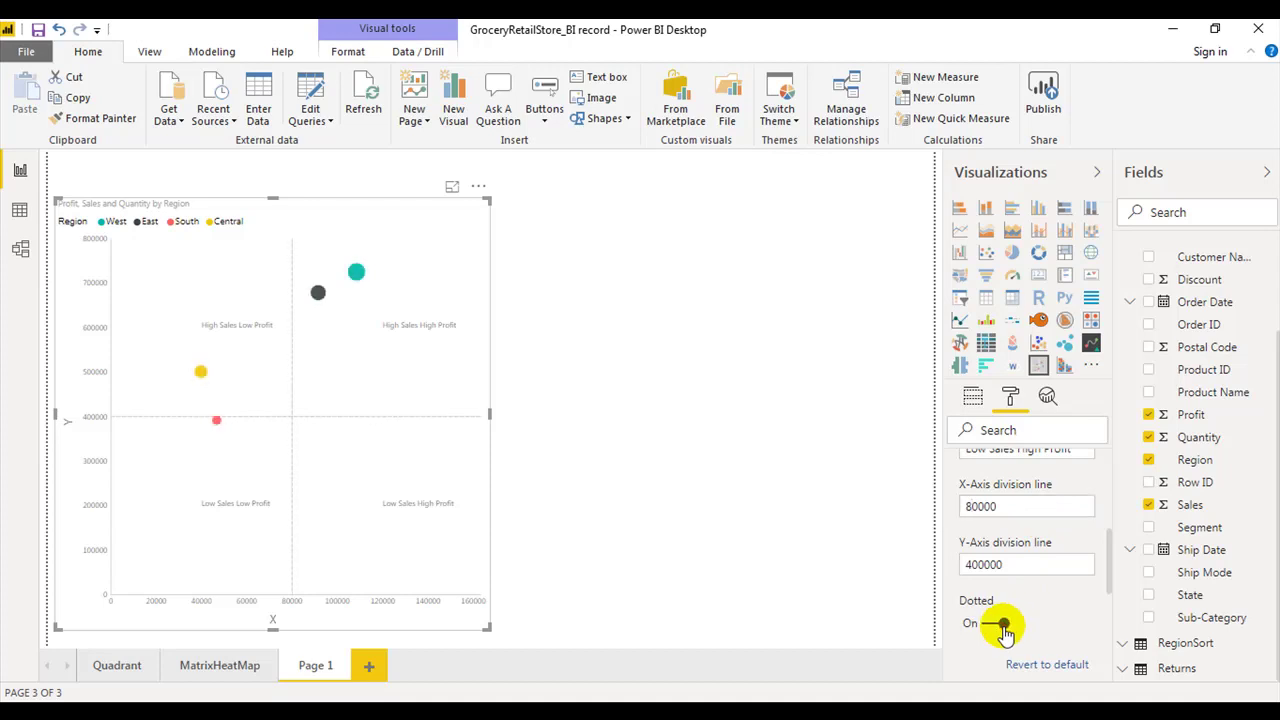
left_click(998, 625)
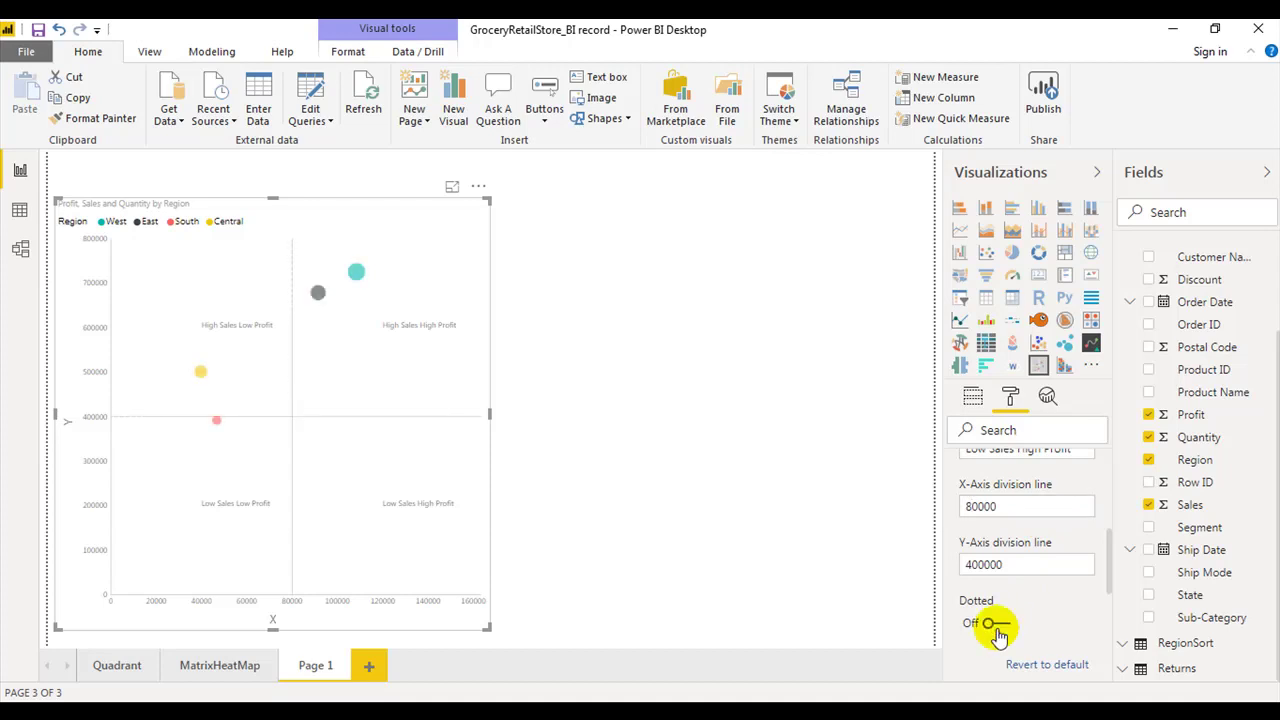
scroll(1028, 605, "up", 3)
scroll(1050, 600, "up", 2)
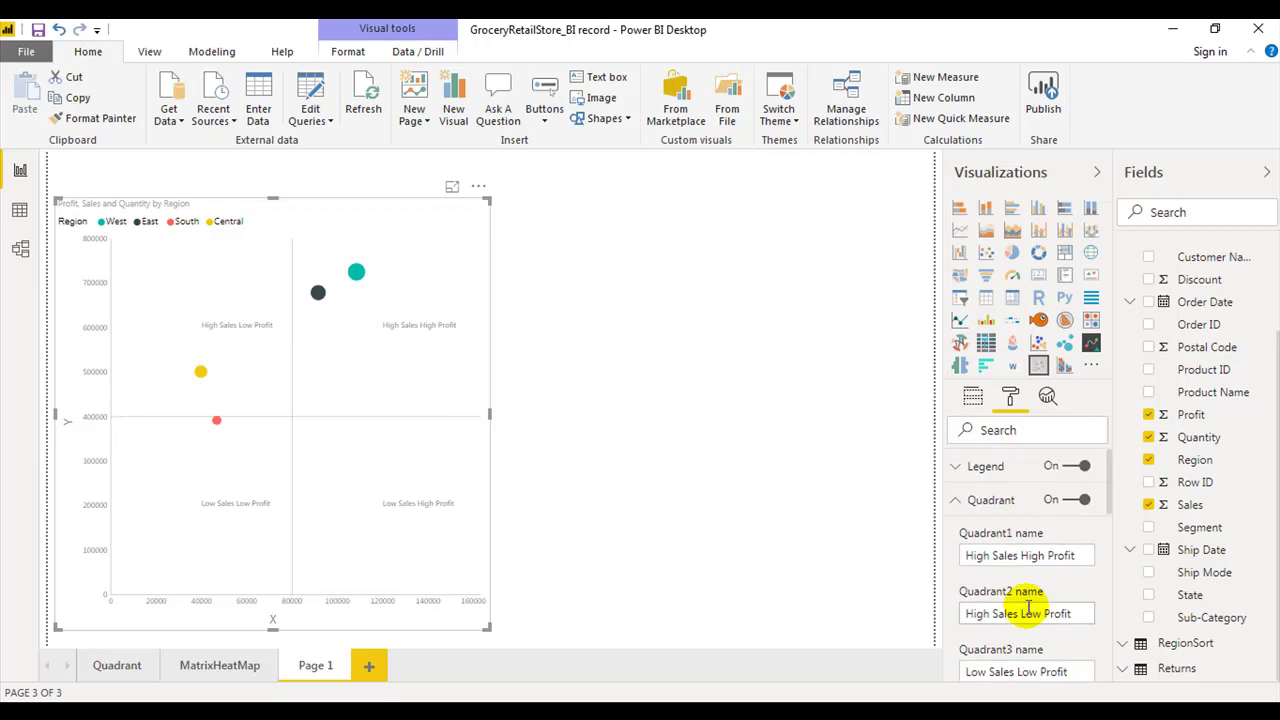
- Change the X-axis title text to Profit, keeping the axis title and labels visible
left_click(1005, 502)
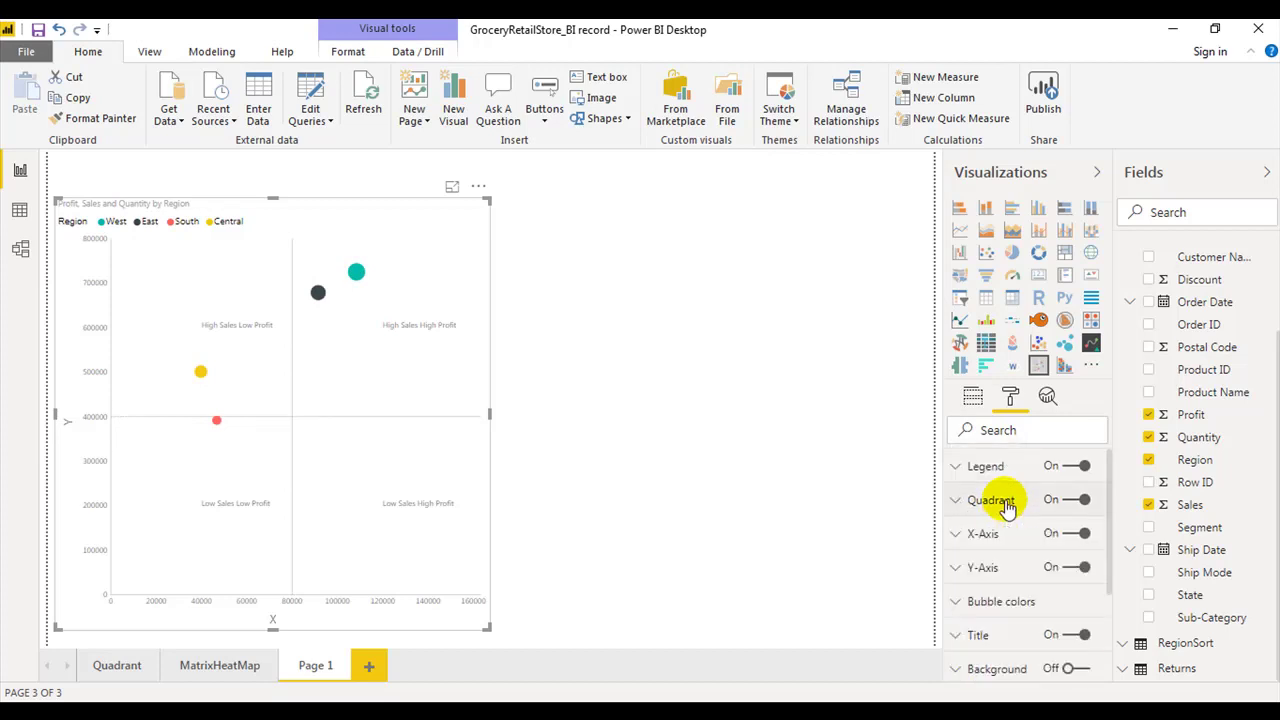
left_click(1005, 536)
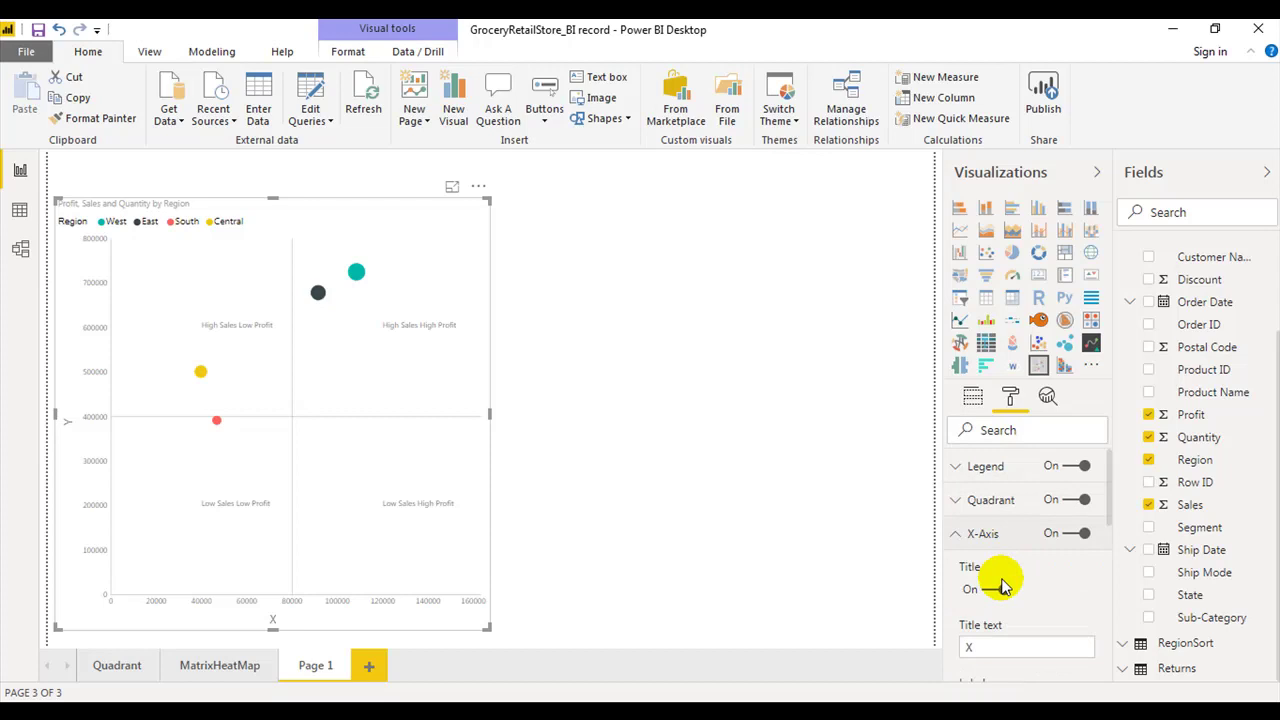
left_click(997, 591)
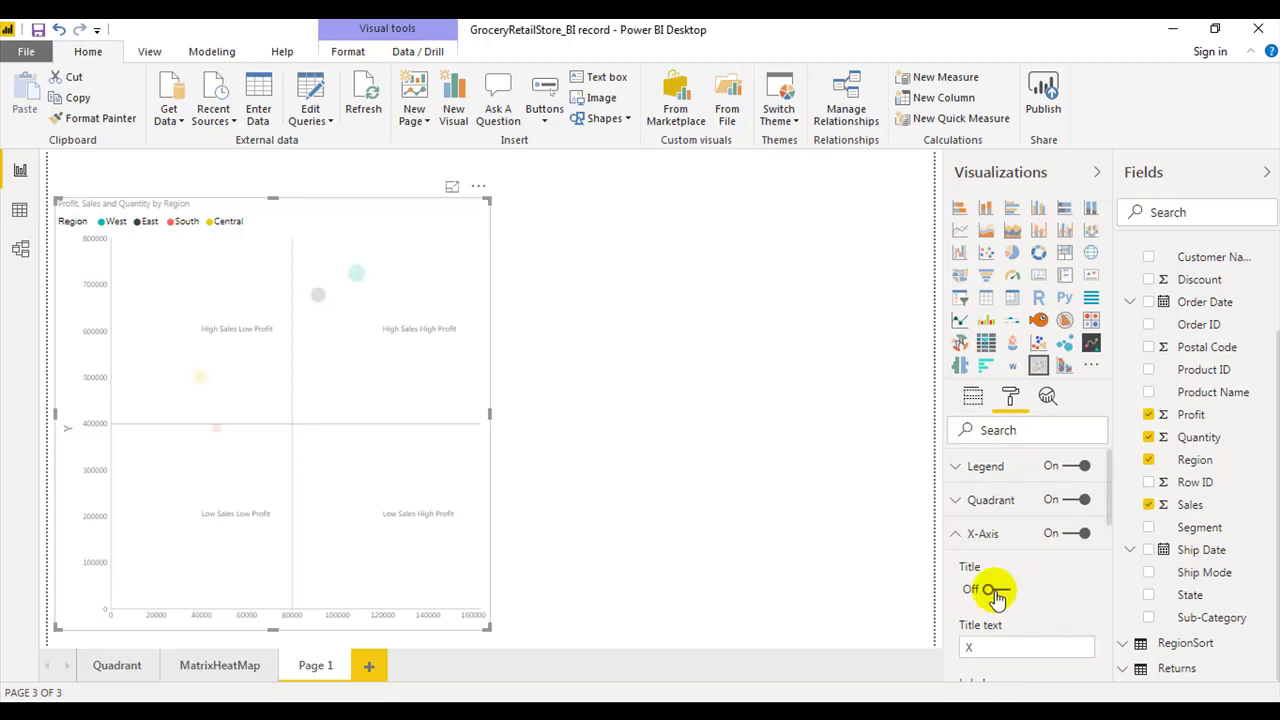
left_click(995, 590)
scroll(1063, 591, "down", 1)
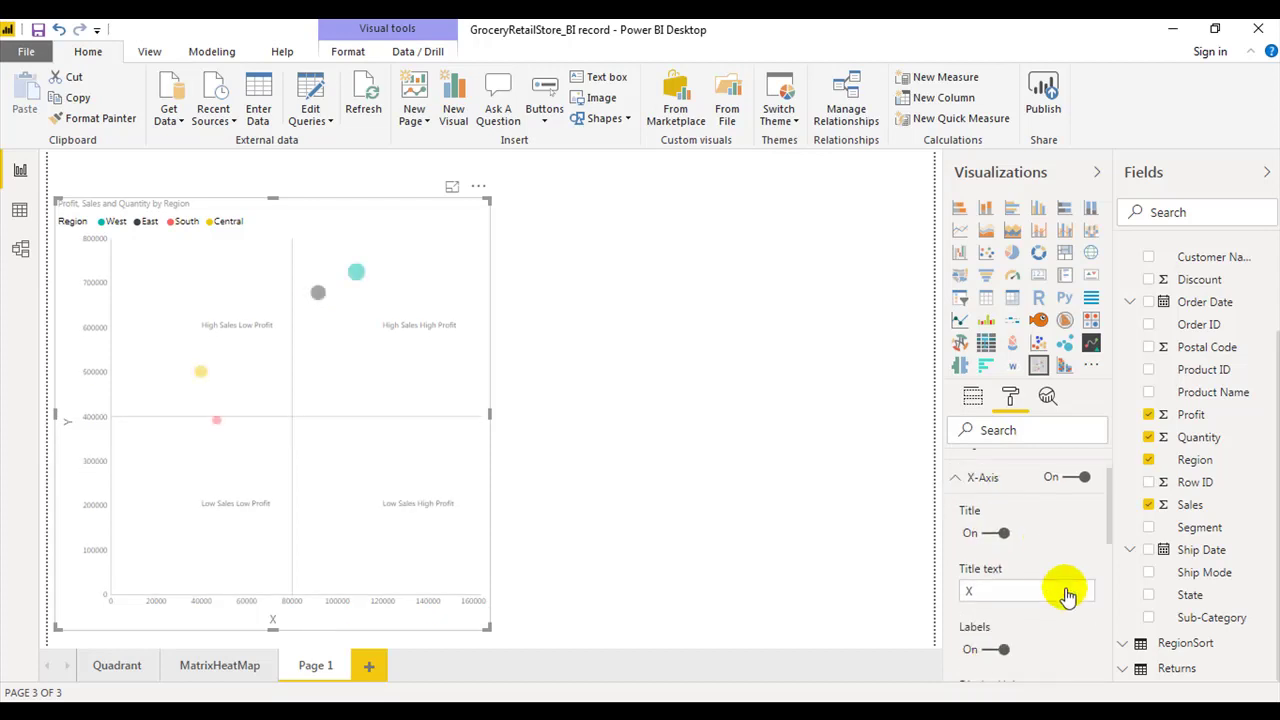
scroll(1030, 550, "down", 2)
left_click(993, 461)
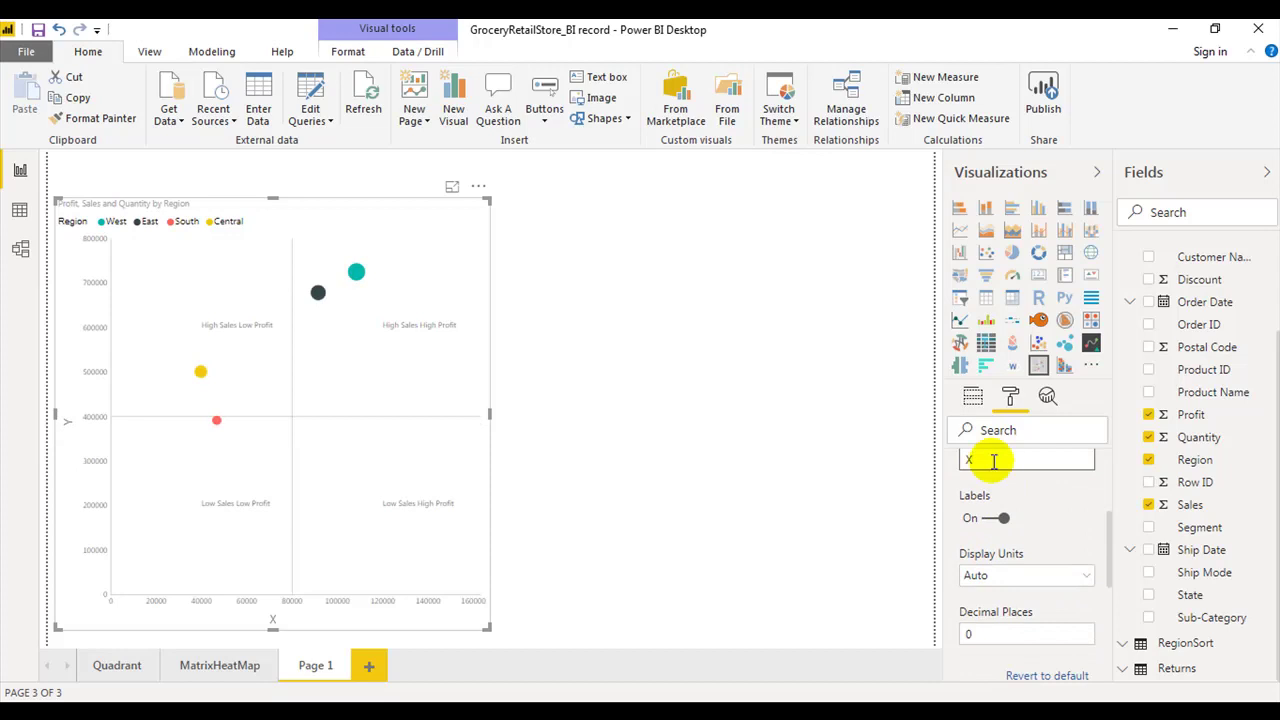
type("Profit")
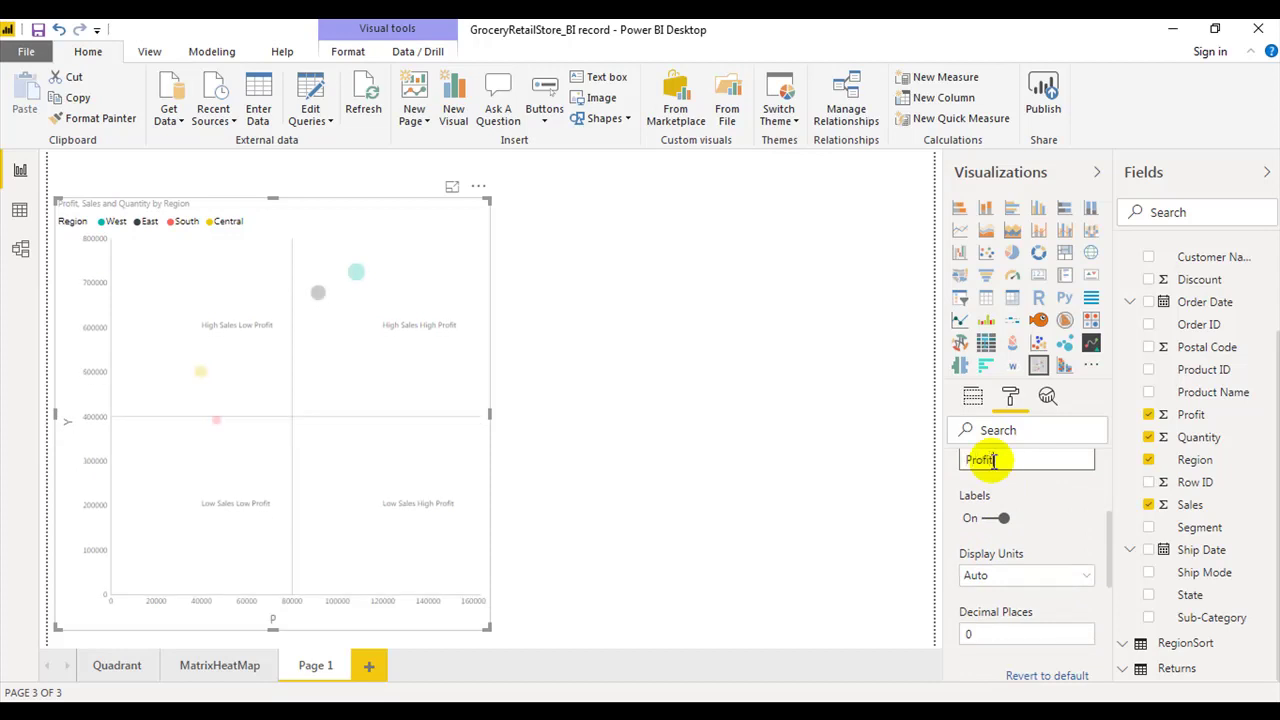
left_click(989, 520)
left_click(989, 520)
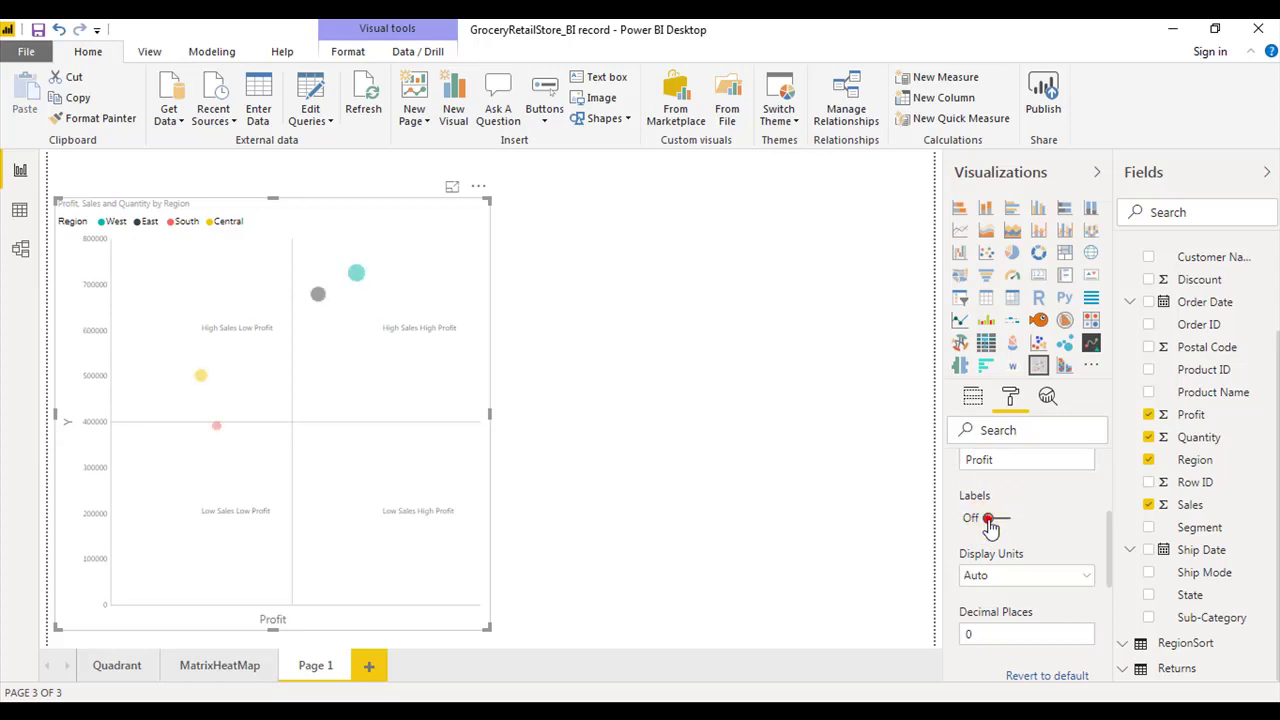
scroll(1045, 525, "up", 2)
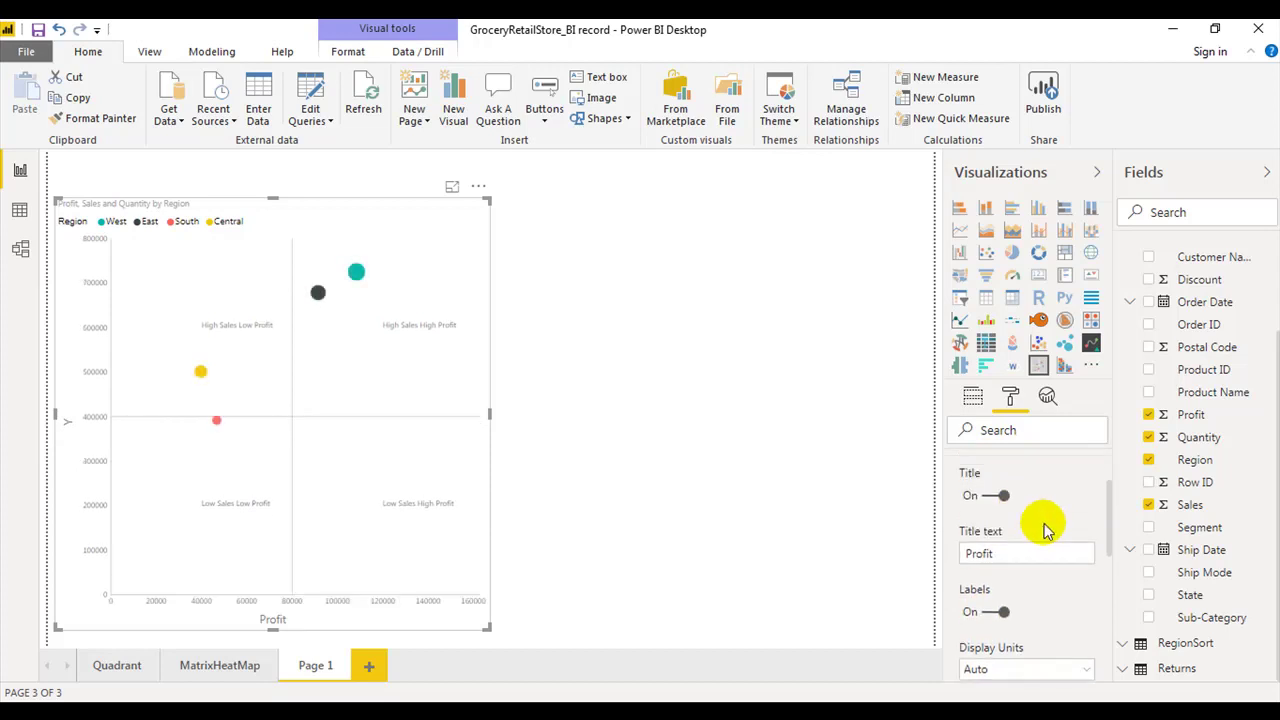
scroll(1020, 520, "up", 2)
left_click(997, 535)
- Change the Y-axis title text from Y to Sales
left_click(1000, 566)
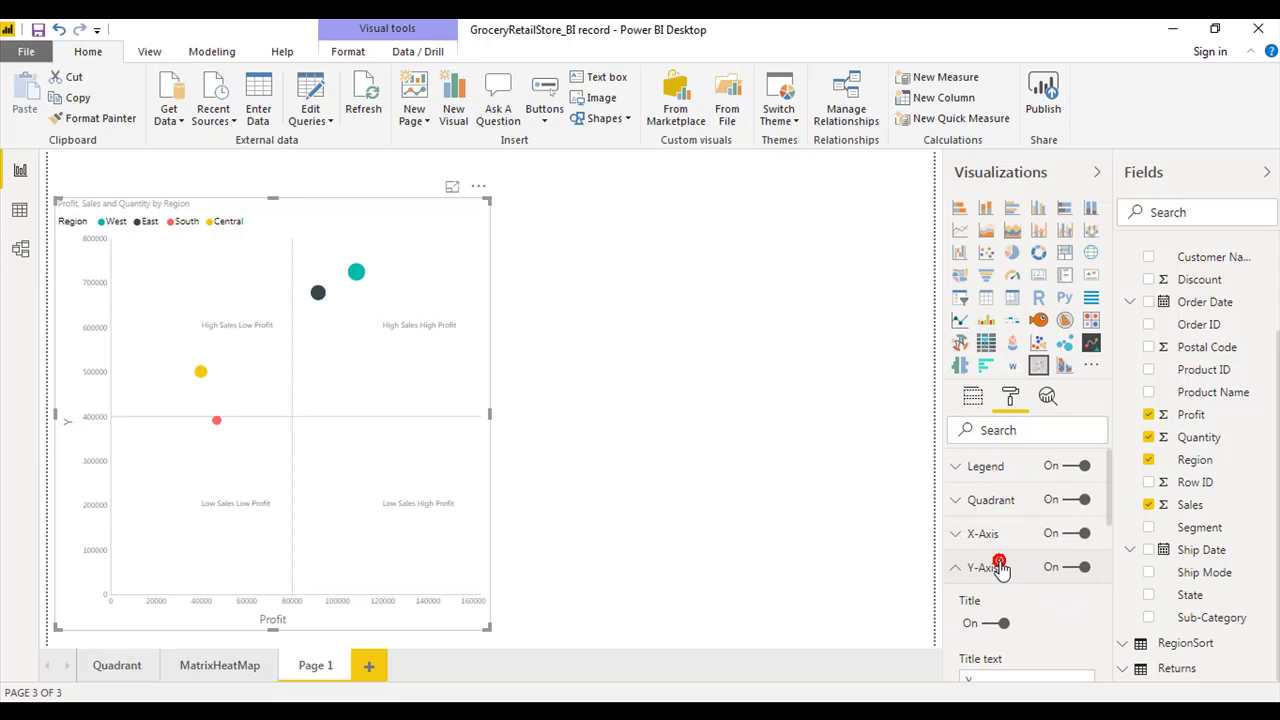
scroll(1006, 623, "down", 2)
left_click(1003, 588)
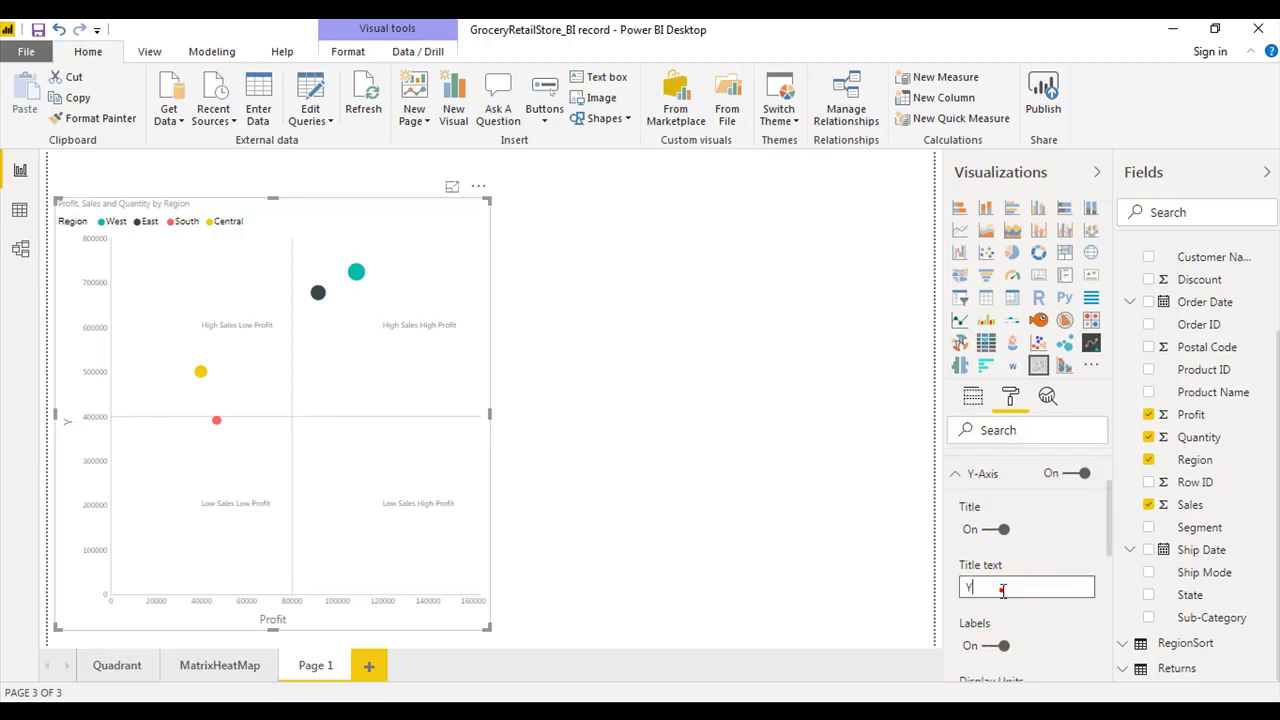
type("Sales")
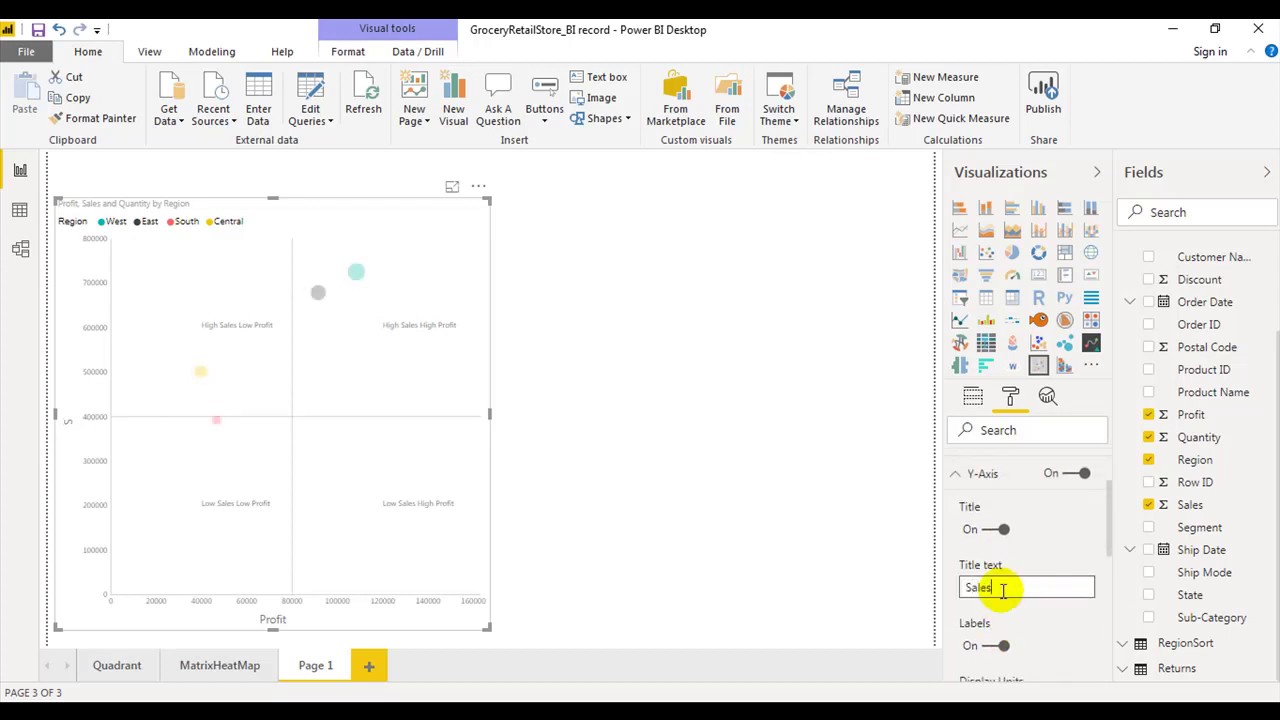
left_click(1002, 495)
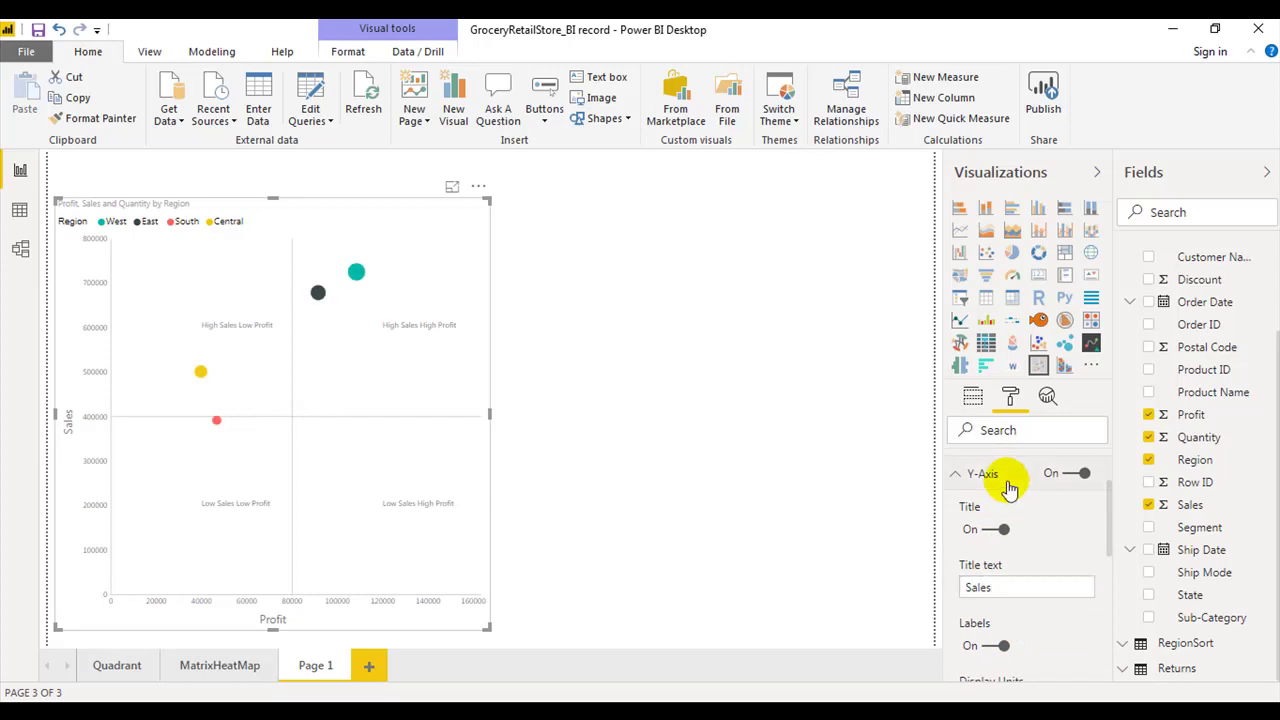
left_click(1006, 480)
- Review the per-region bubble colour settings without changing them
left_click(1027, 510)
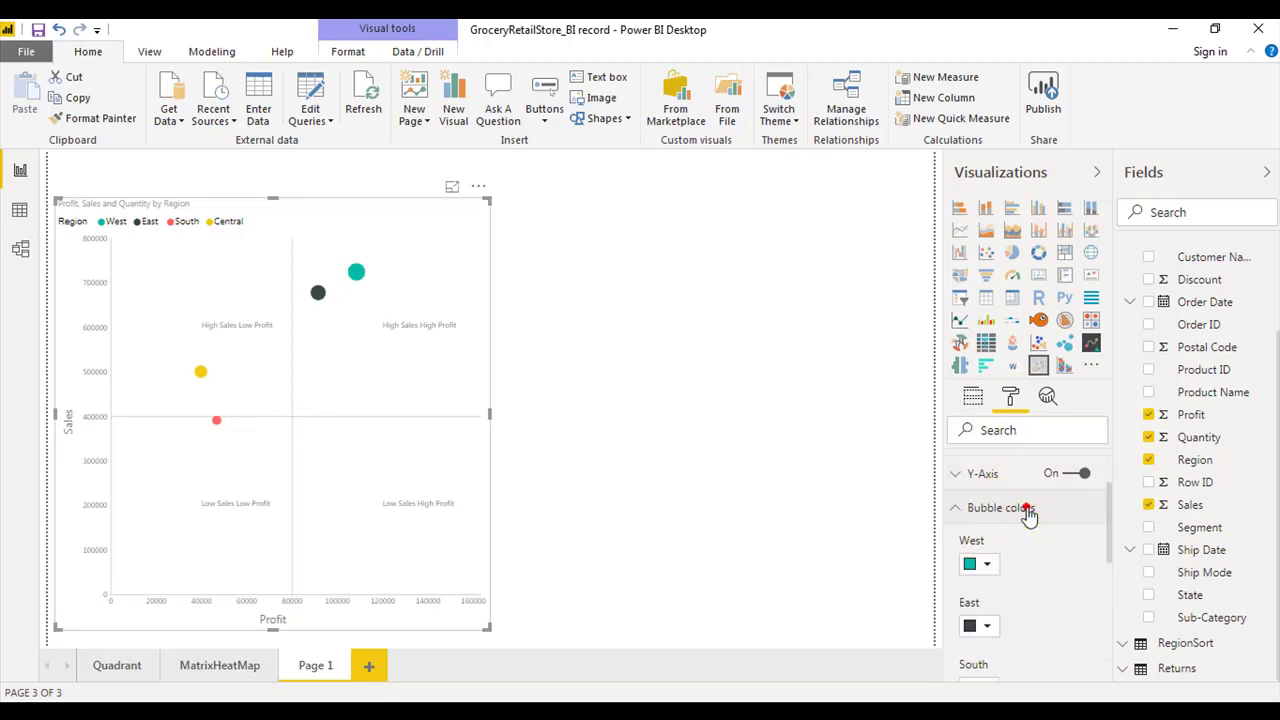
left_click(1027, 510)
left_click(1027, 510)
scroll(1030, 520, "down", 2)
scroll(1030, 520, "down", 2)
scroll(1035, 530, "up", 4)
left_click(1035, 512)
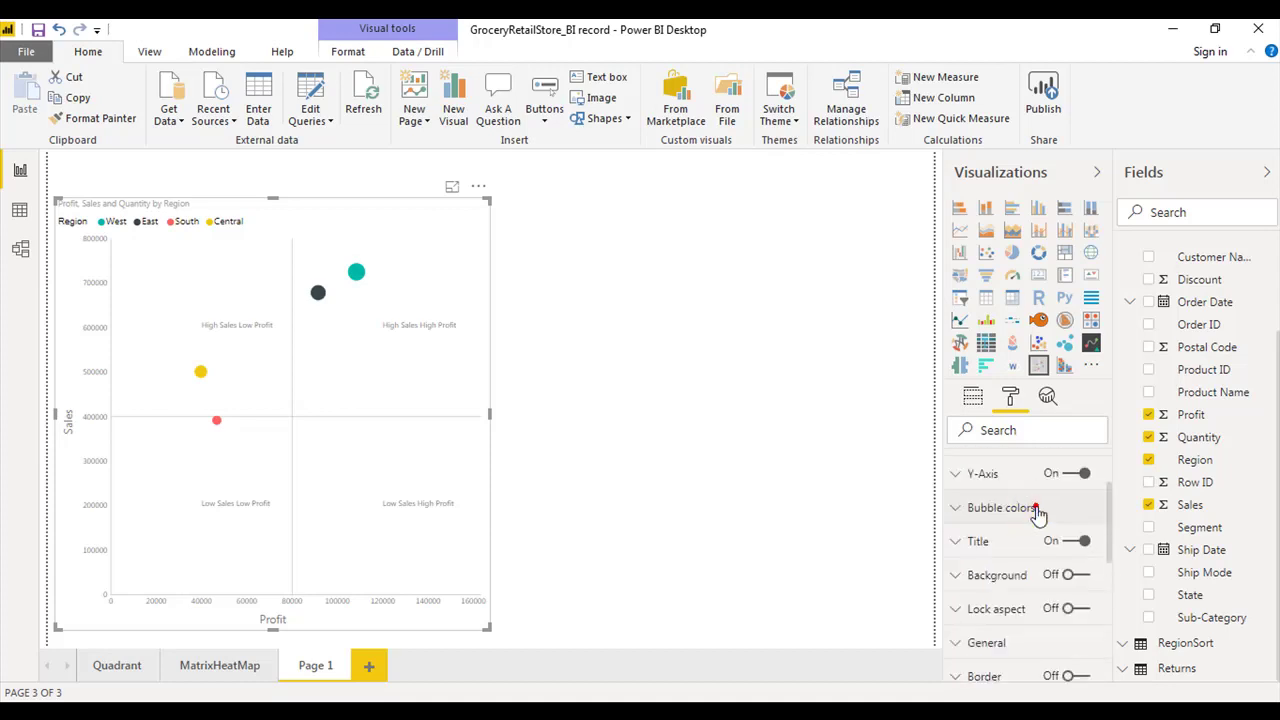
- Expand the Title settings and check the title text 'Profit, Sales and Quantity by Region'
left_click(988, 542)
scroll(1023, 528, "down", 2)
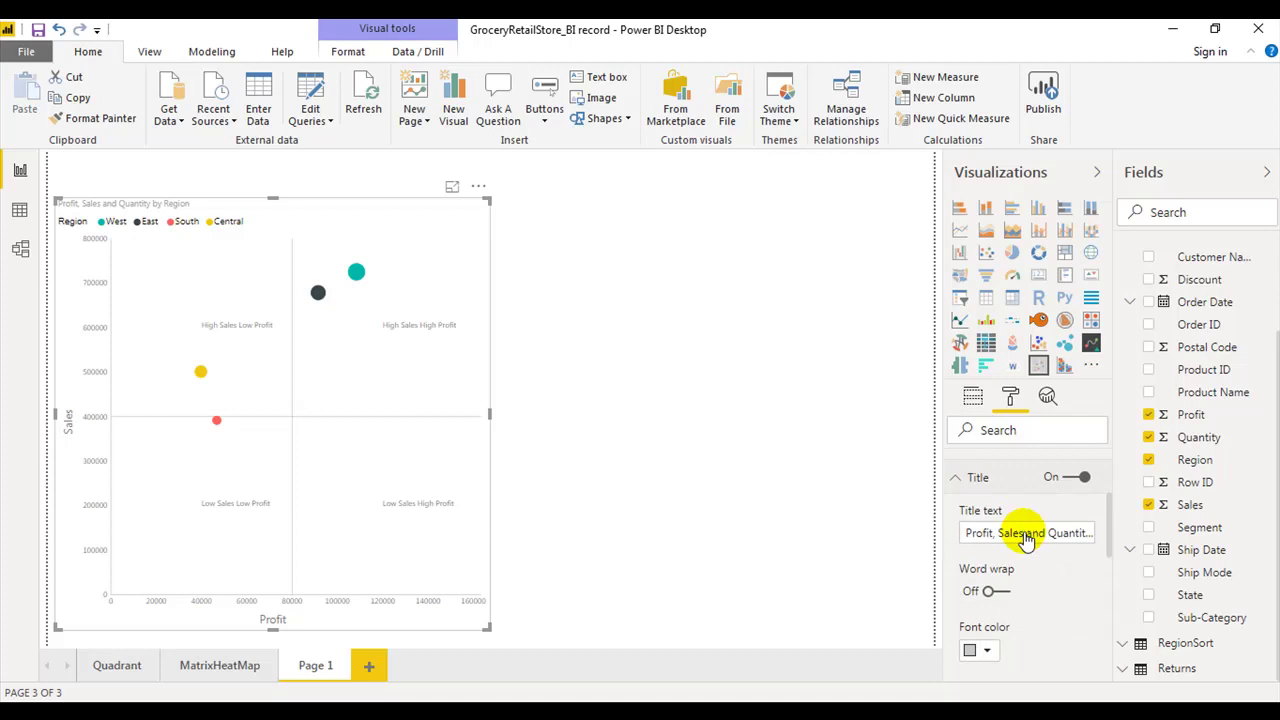
scroll(1014, 510, "down", 1)
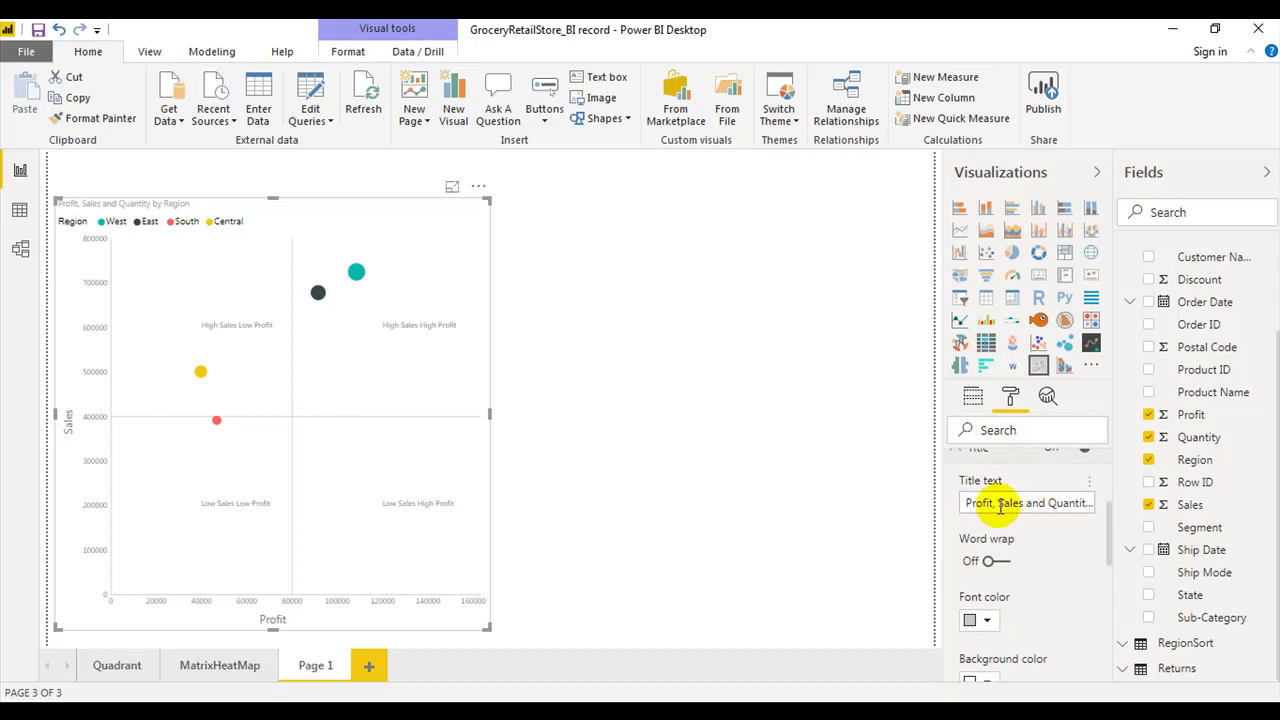
left_click(1000, 506)
double_click(998, 506)
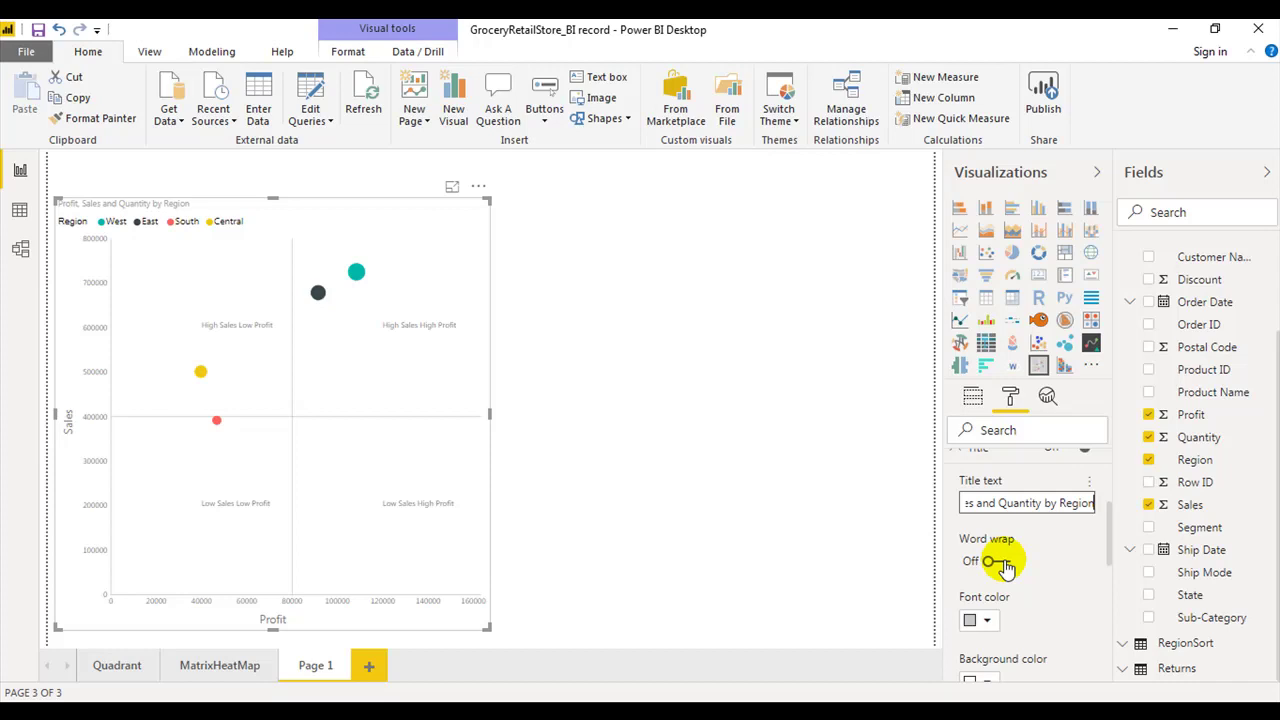
- Turn title word wrap on, then narrow the chart and widen it back to check the wrapping
left_click(996, 561)
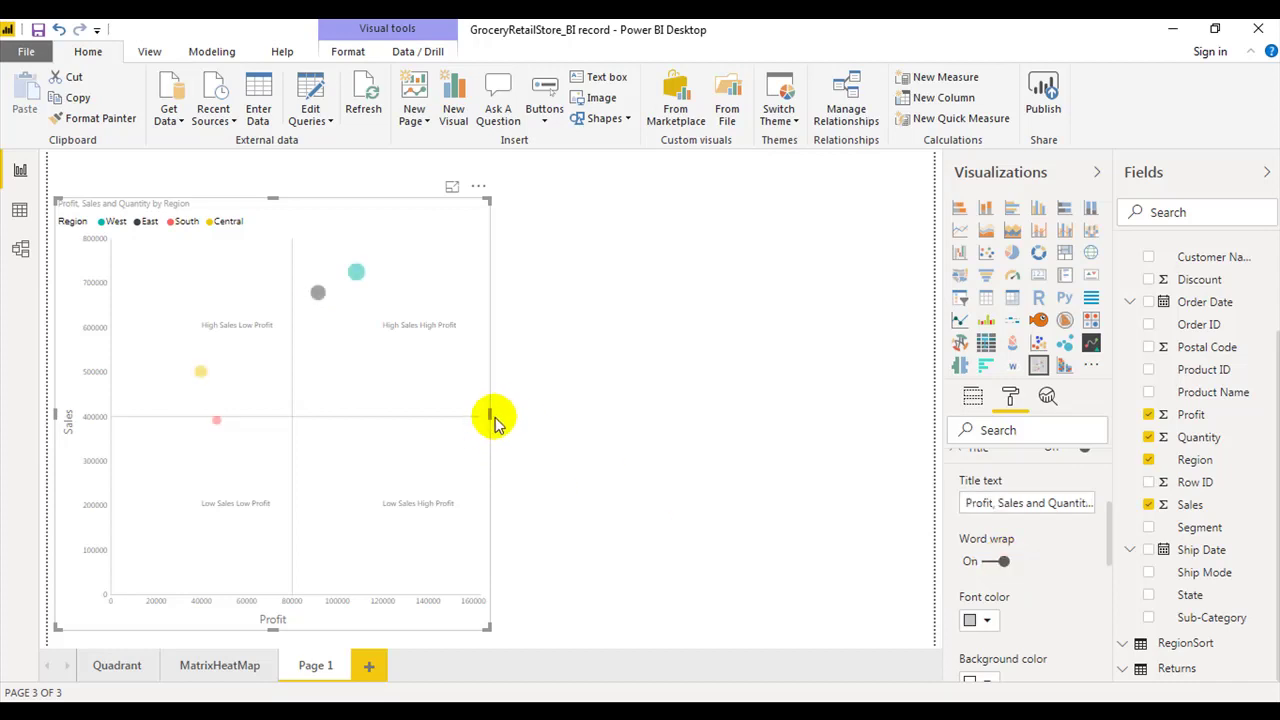
left_click_drag(488, 412, 185, 444)
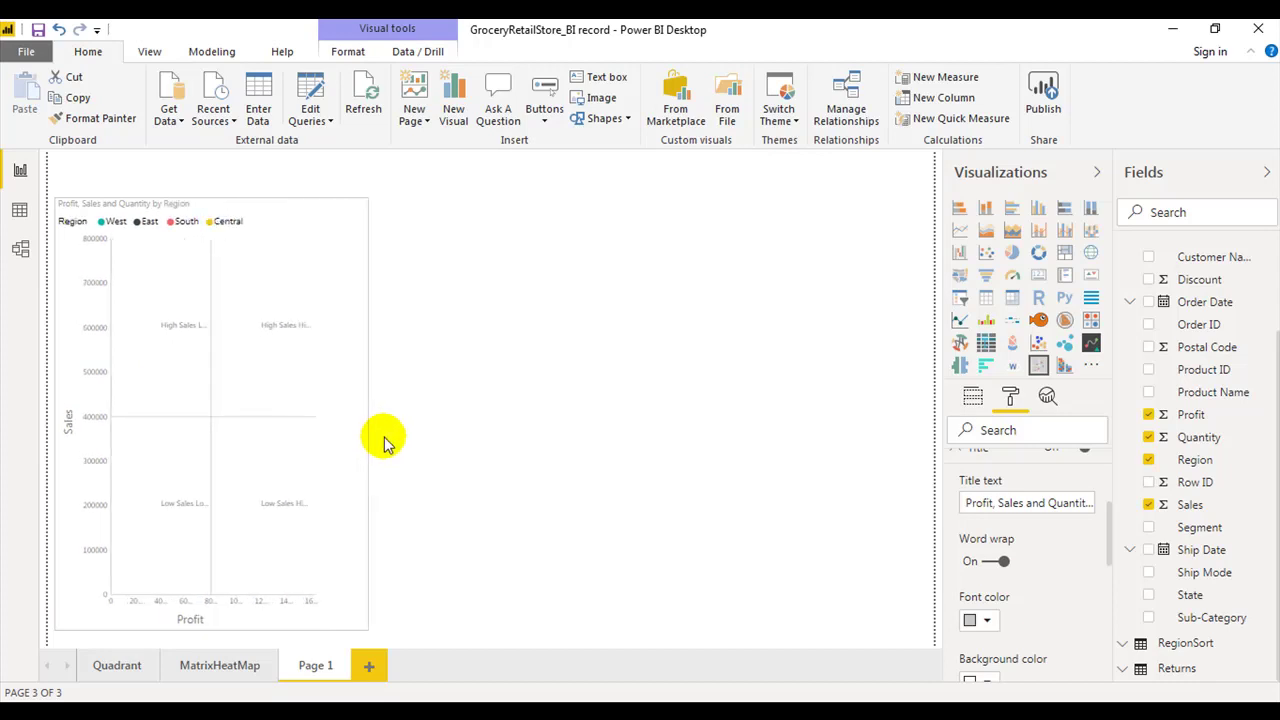
left_click_drag(185, 444, 478, 452)
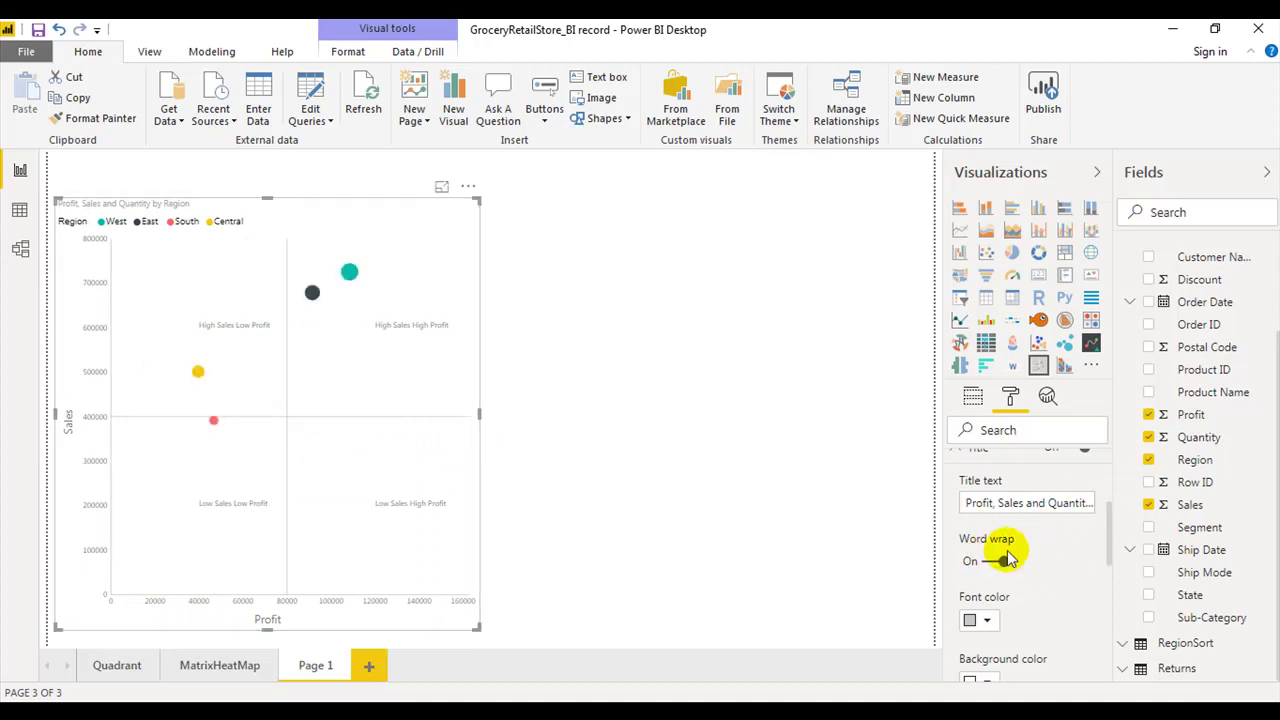
- Make the title text black on a light blue background and centre it
left_click(990, 622)
scroll(1040, 566, "down", 2)
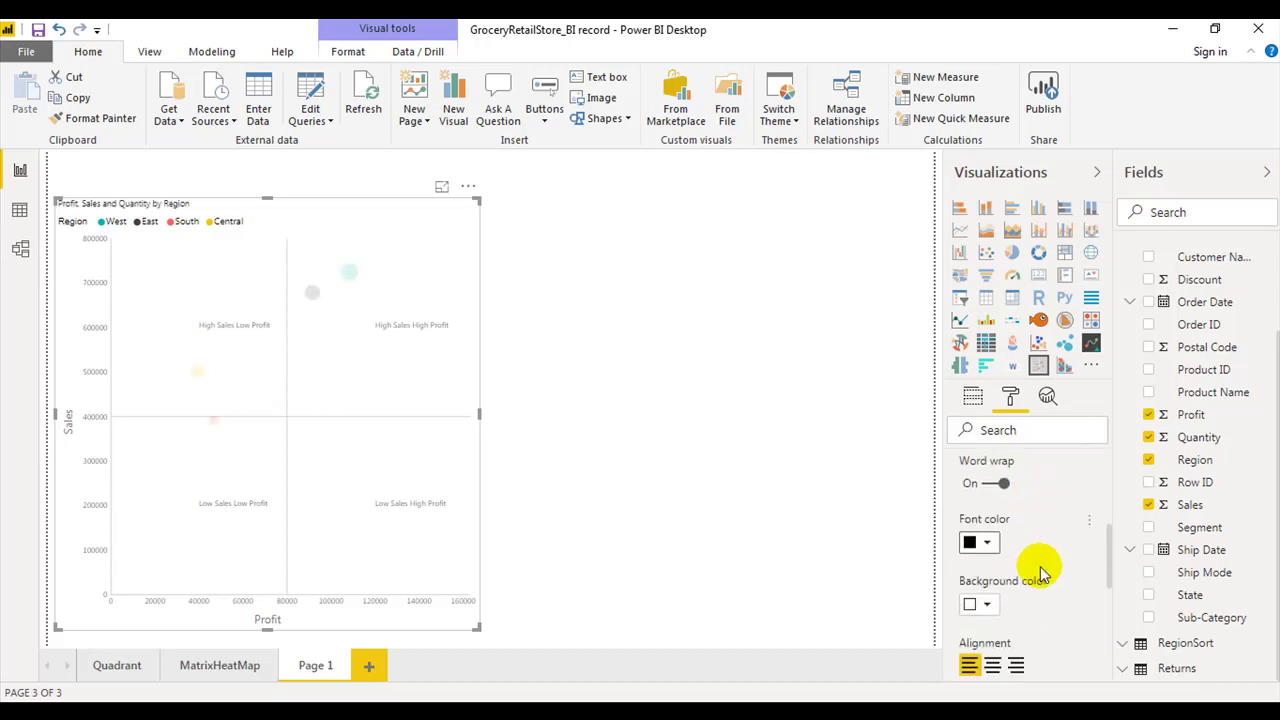
scroll(1040, 566, "down", 2)
left_click(992, 499)
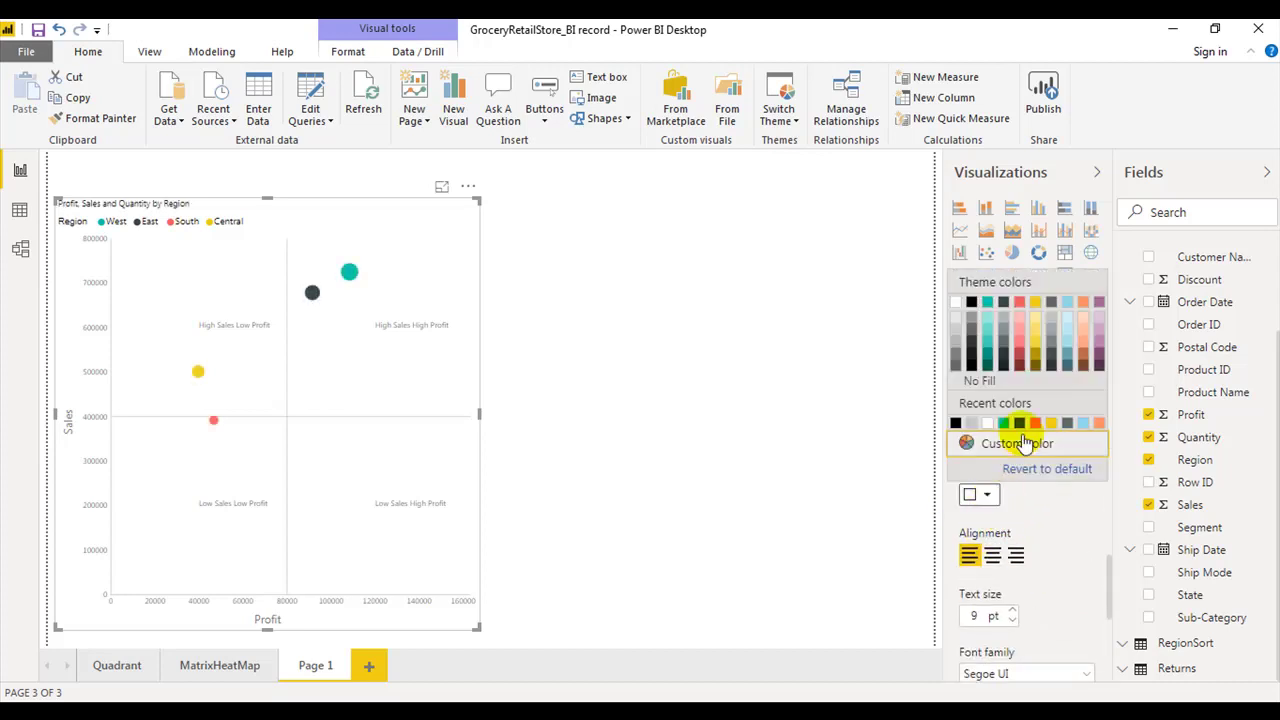
left_click(1068, 318)
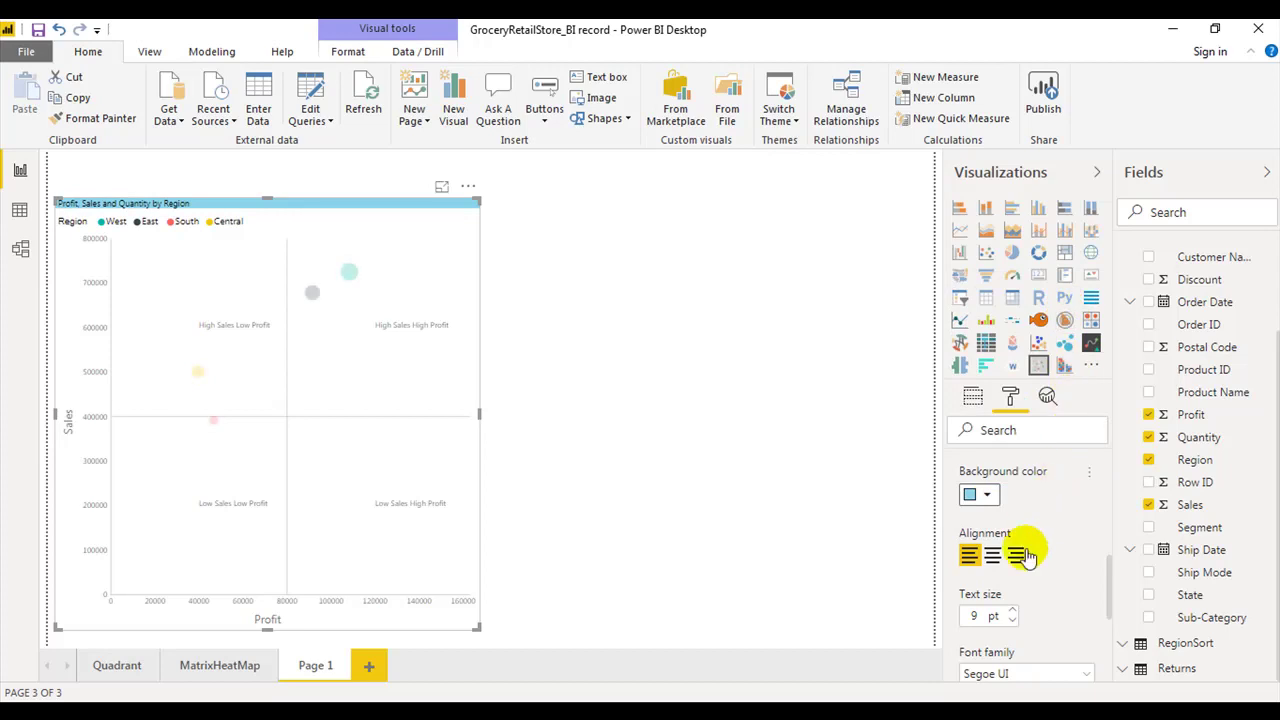
left_click(992, 555)
- Set the title text size to 12 pt and its font to Segoe (Bold)
scroll(1060, 580, "down", 1)
scroll(1060, 580, "down", 1)
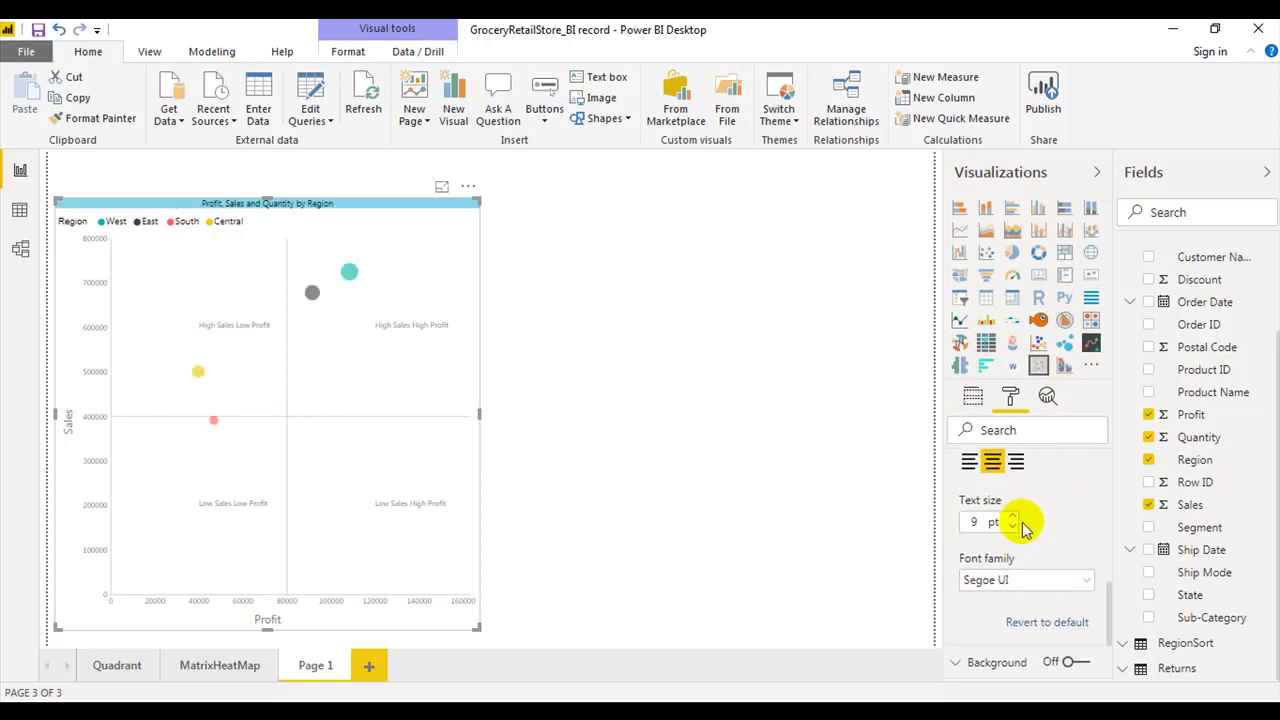
double_click(1012, 517)
left_click(1012, 518)
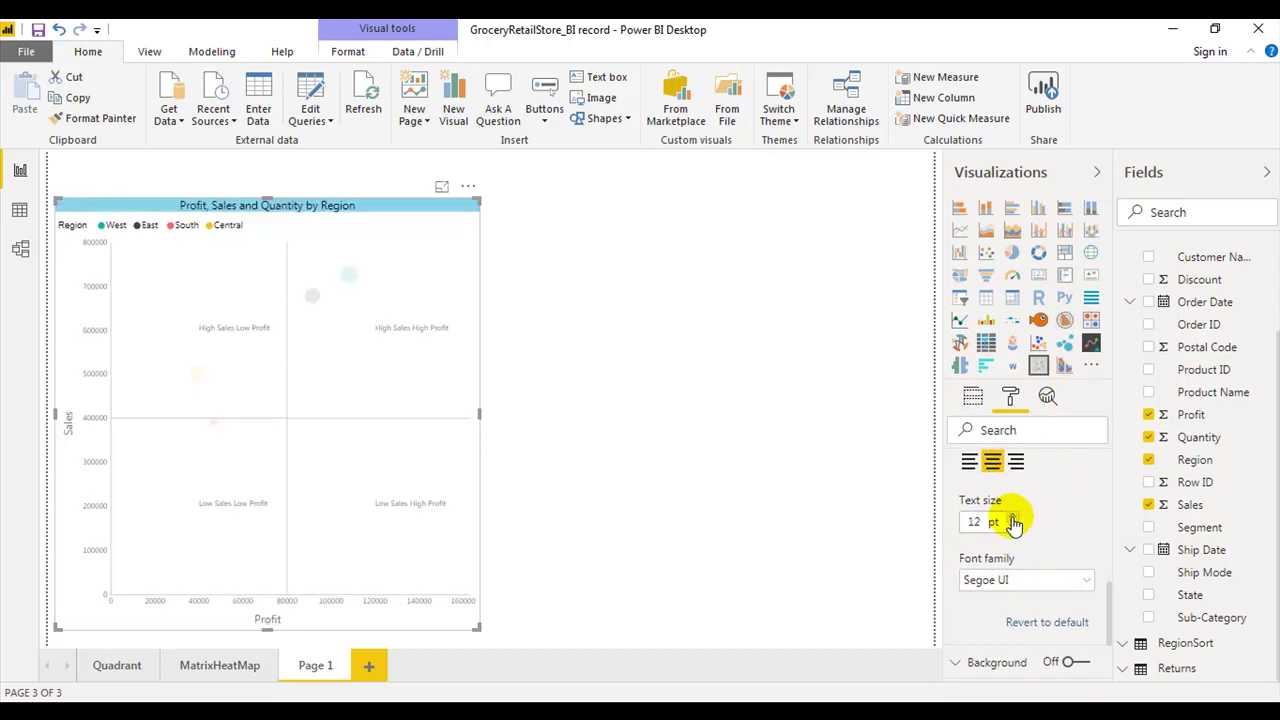
scroll(1098, 567, "down", 1)
scroll(1098, 567, "down", 1)
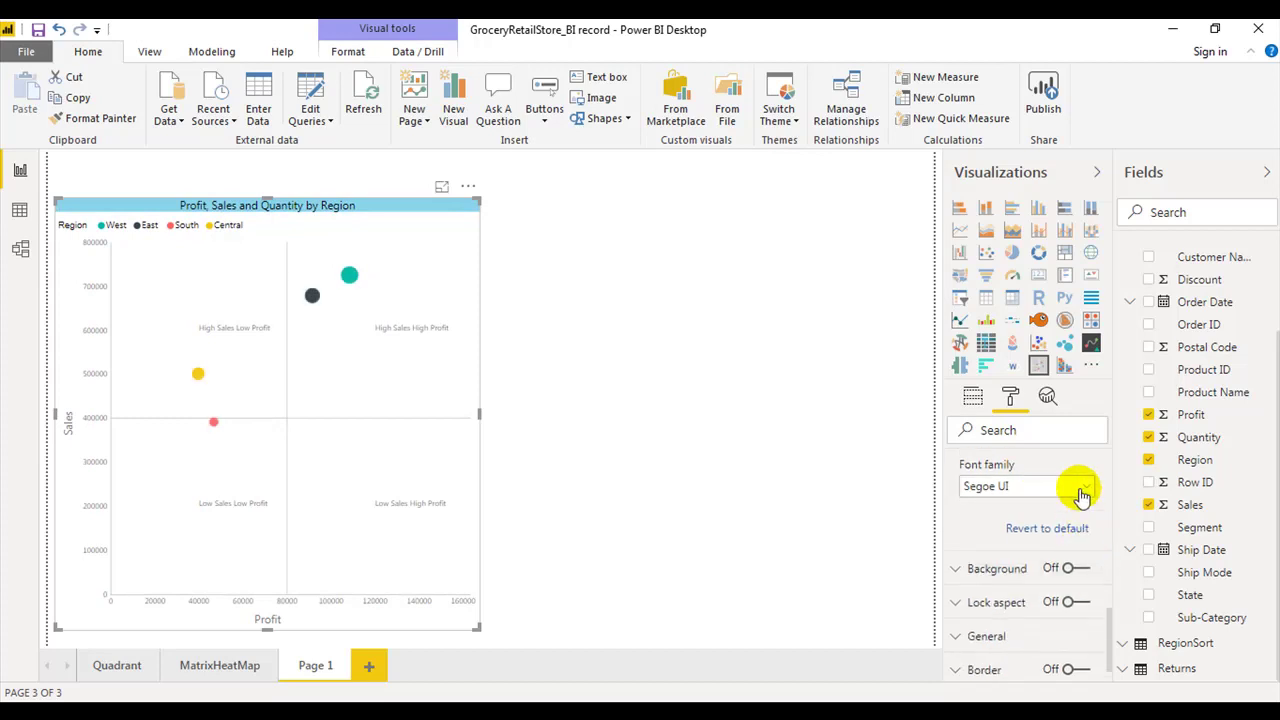
left_click(1081, 490)
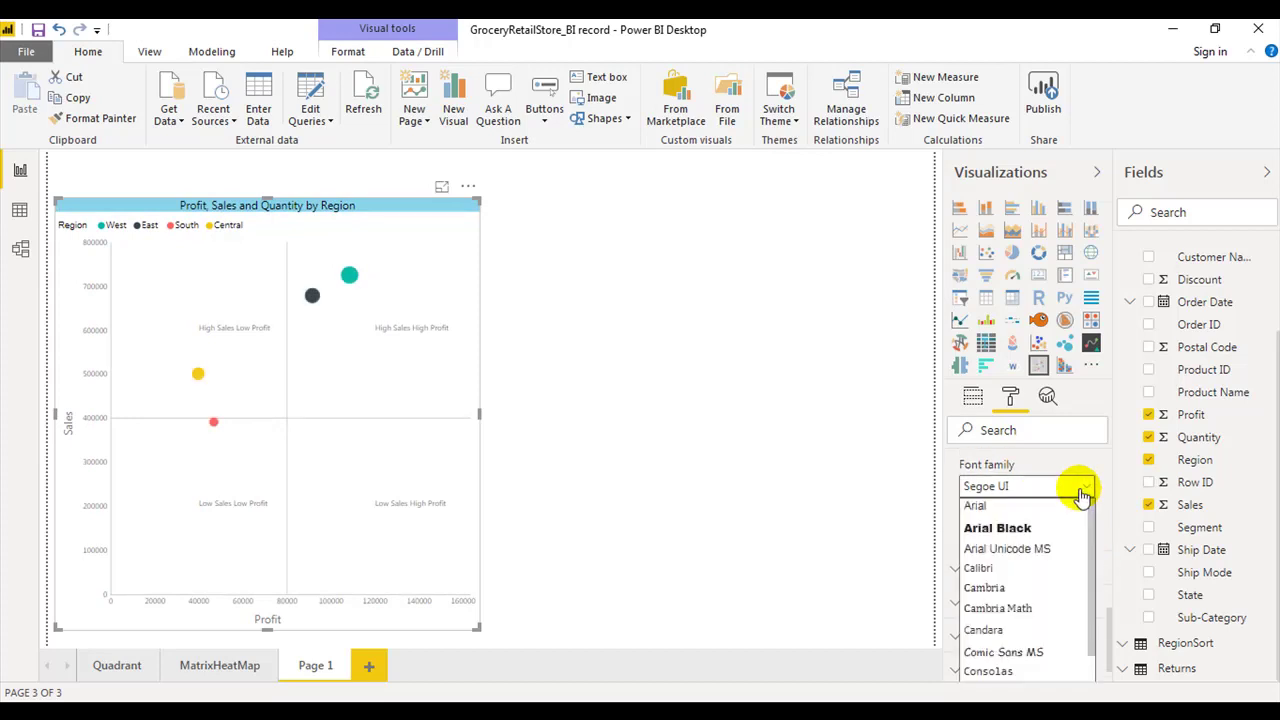
scroll(1066, 549, "down", 3)
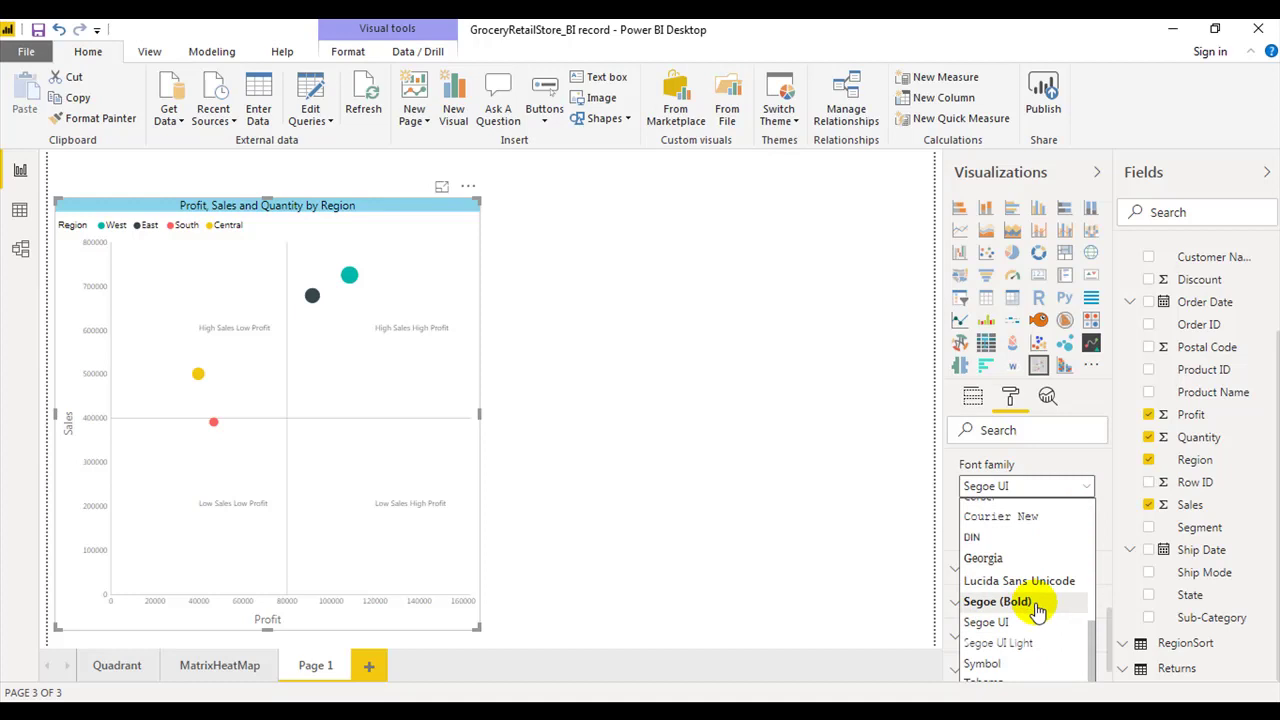
left_click(1038, 610)
scroll(1005, 520, "up", 3)
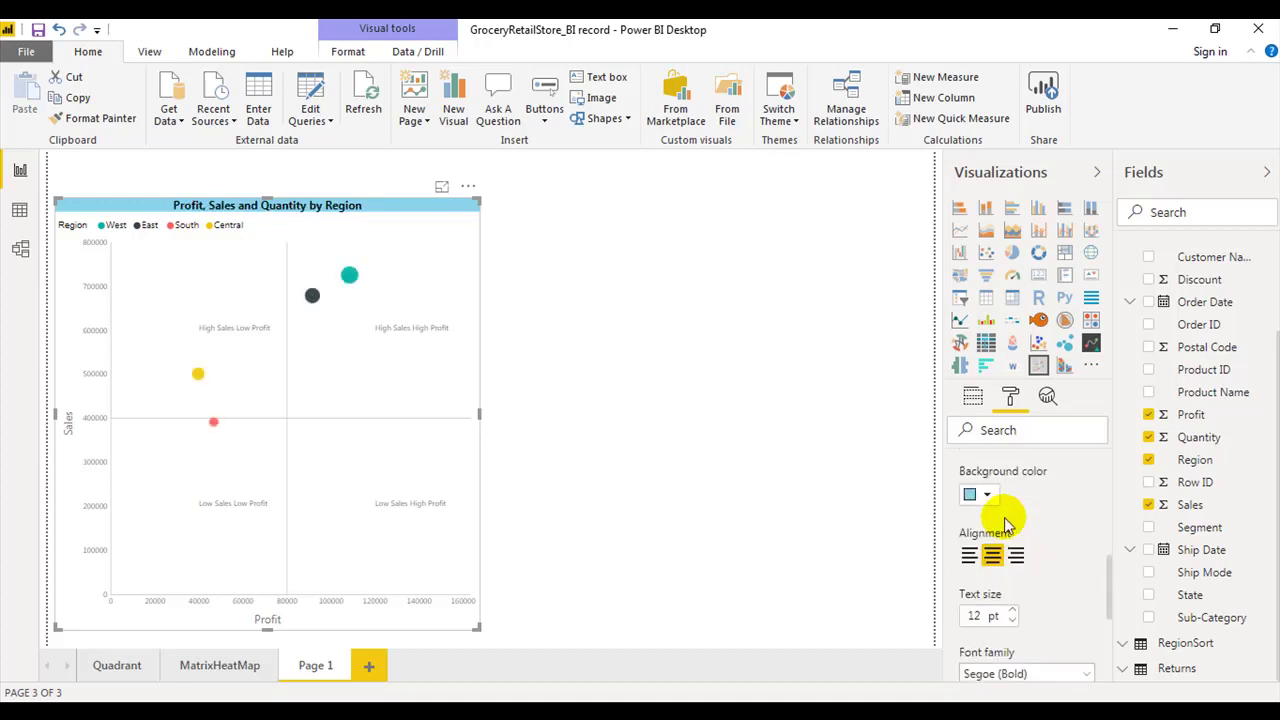
scroll(1005, 518, "up", 3)
scroll(985, 512, "up", 2)
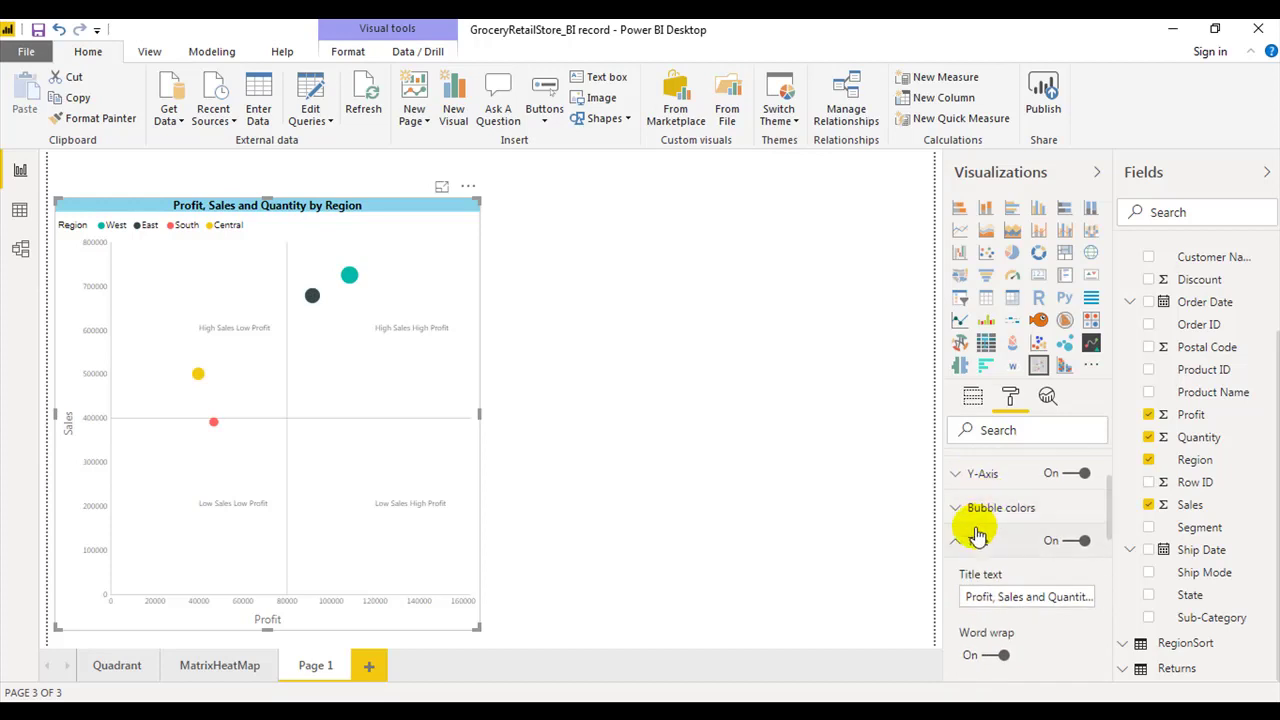
- Turn on a white Region chart background at 50% transparency, leaving aspect ratio unlocked
left_click(975, 540)
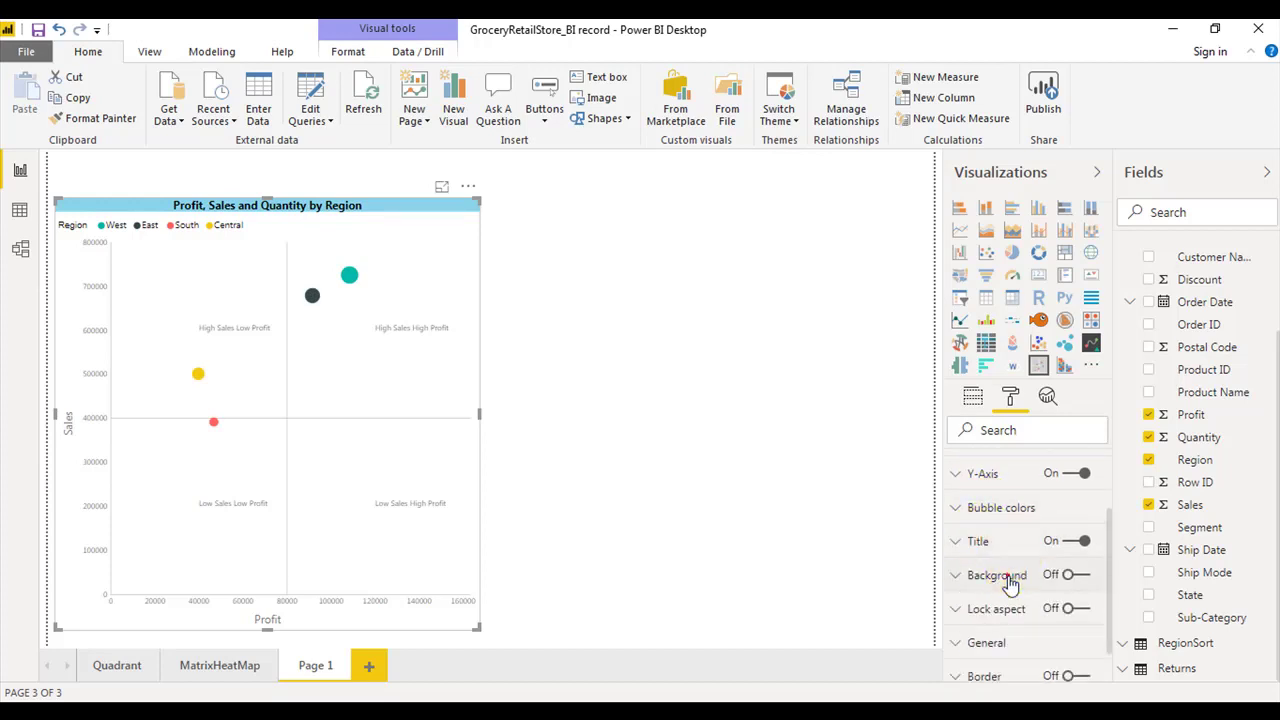
left_click(1000, 577)
left_click(1078, 574)
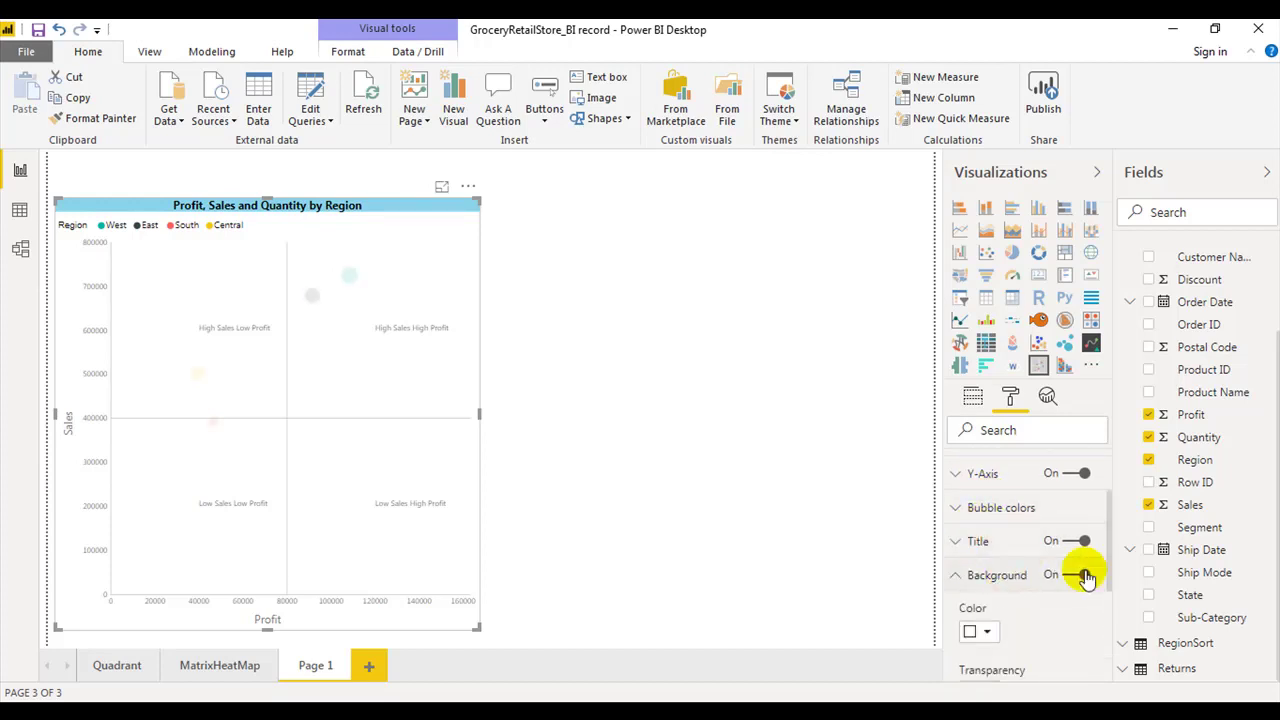
left_click(984, 631)
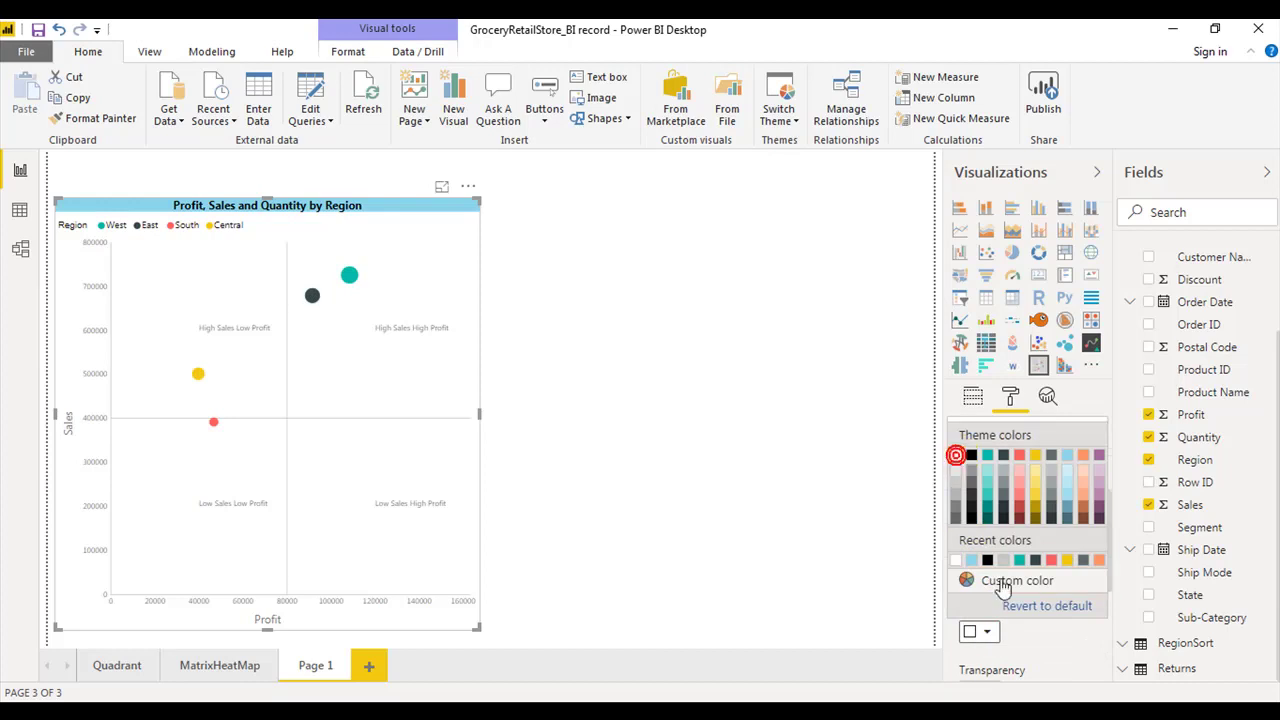
left_click(957, 455)
scroll(1046, 620, "down", 3)
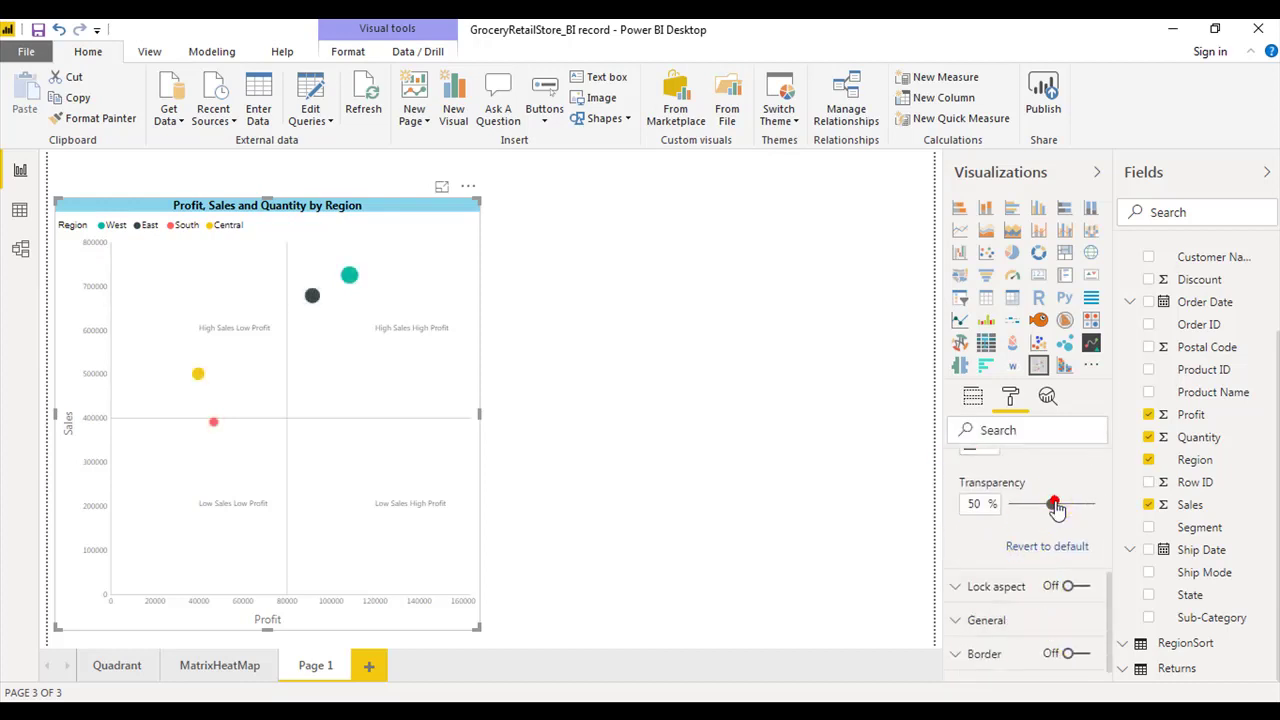
left_click_drag(1055, 510, 1095, 504)
left_click(1028, 504)
left_click(1022, 570)
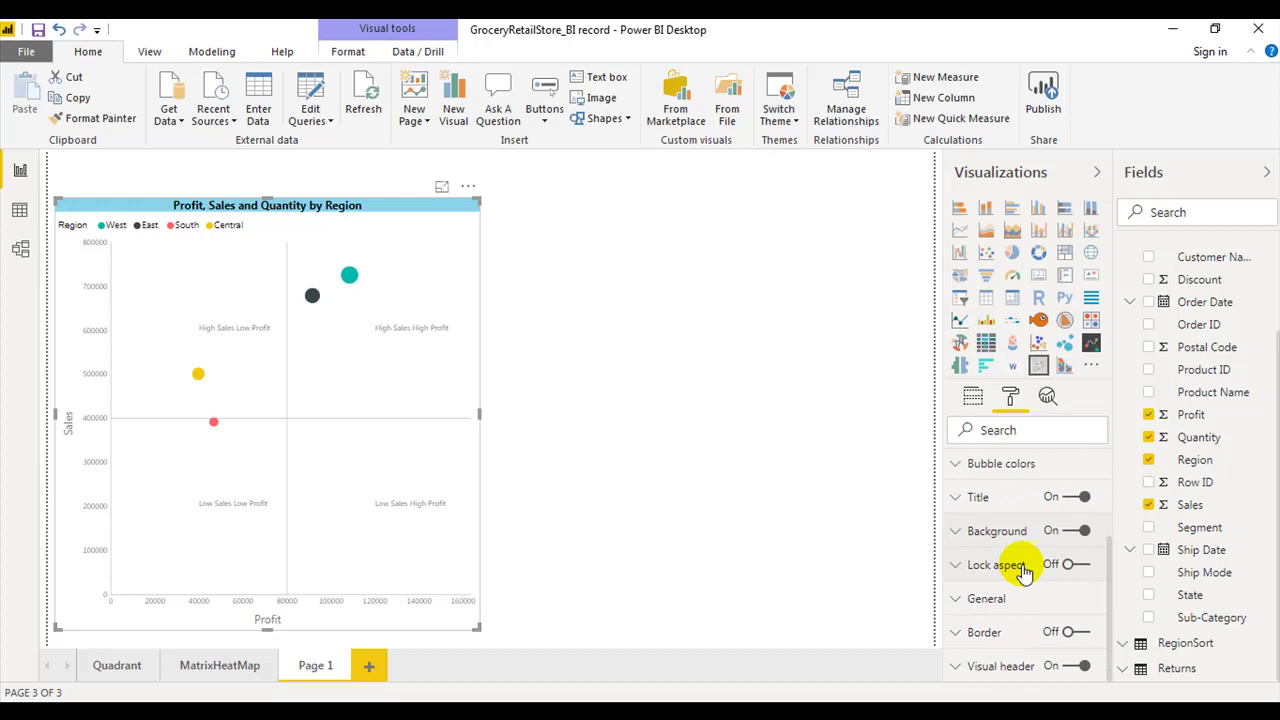
left_click(1014, 565)
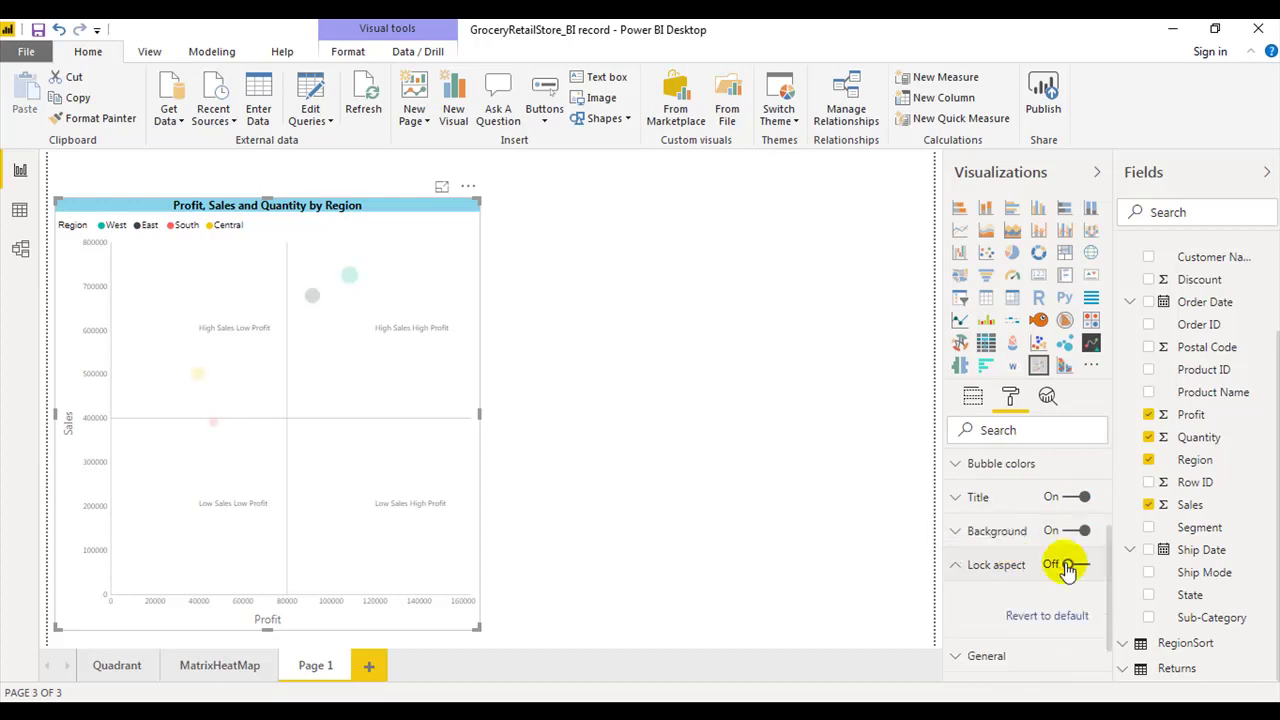
left_click(980, 566)
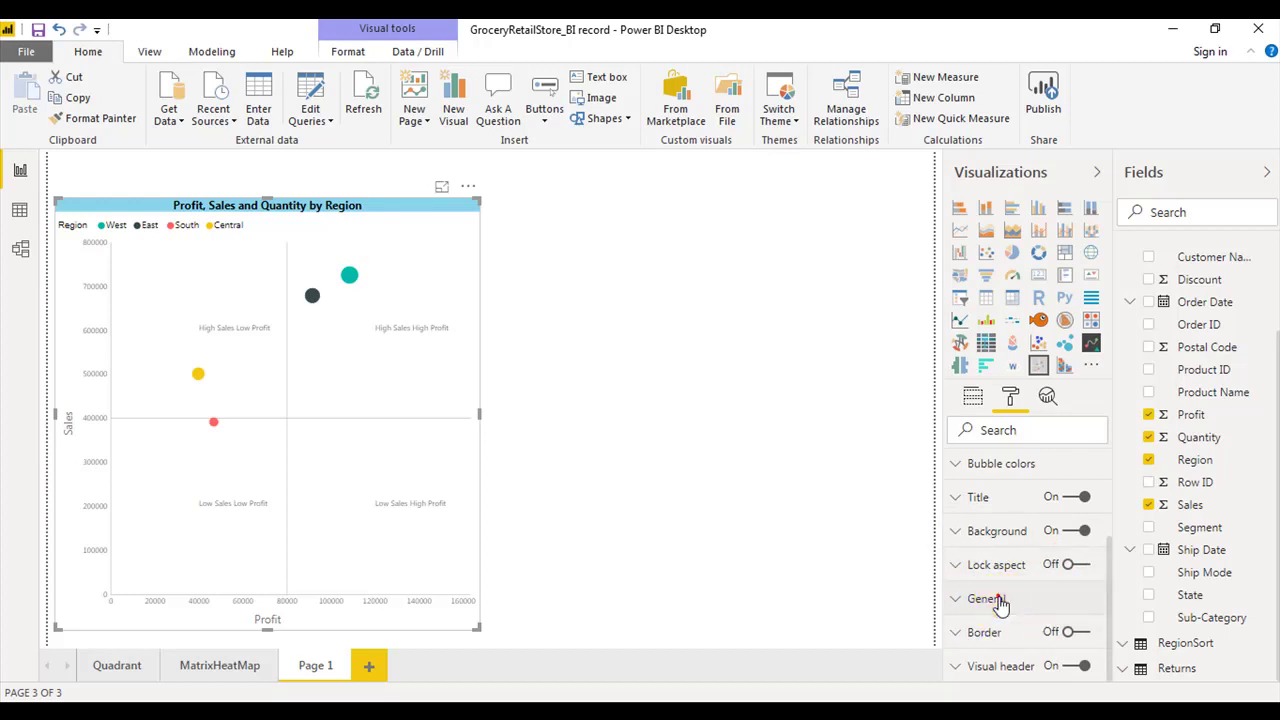
- Position the Region chart at X 10, Y 69 with width 600
left_click(1000, 601)
scroll(1000, 601, "down", 2)
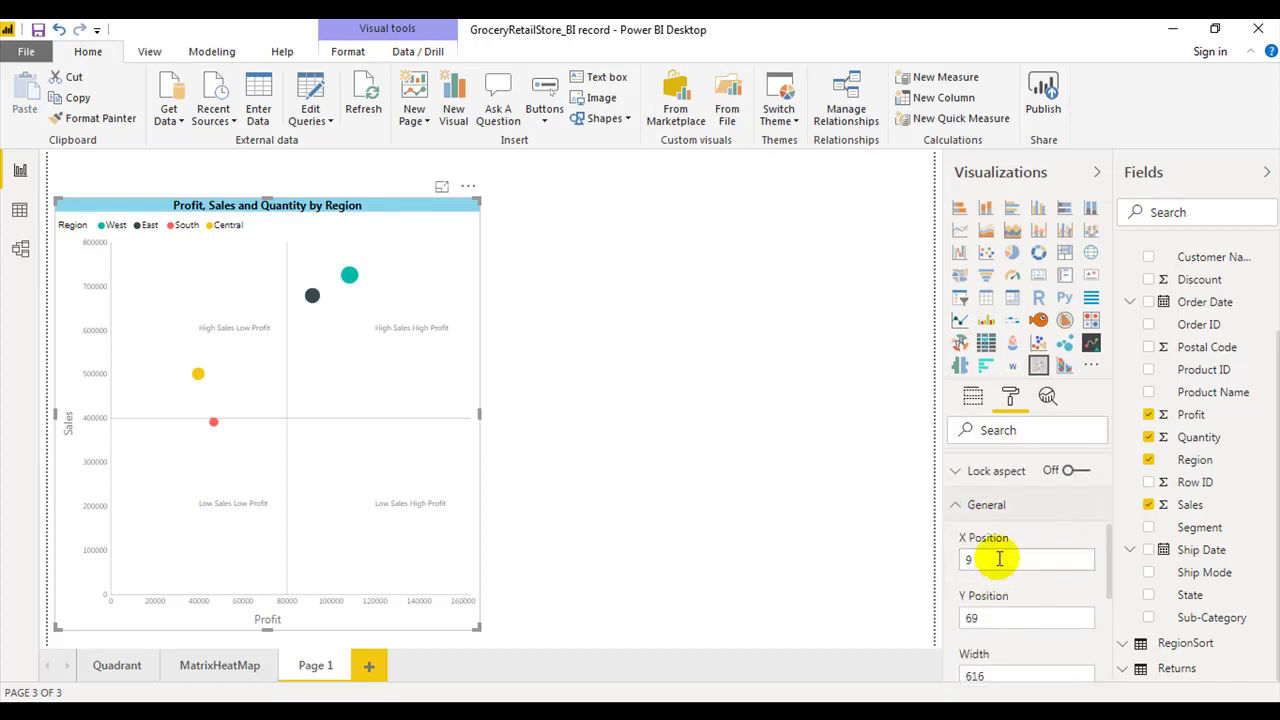
left_click(999, 559)
key("BackSpace")
left_click(978, 617)
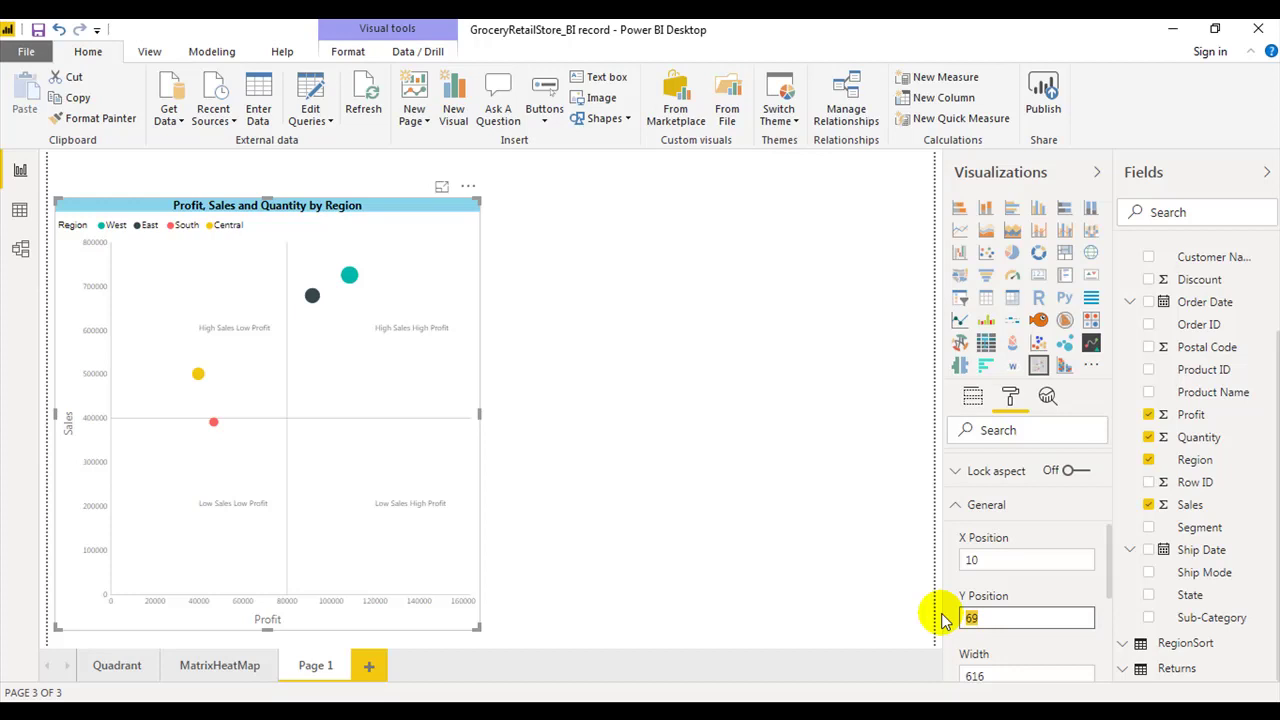
type("50")
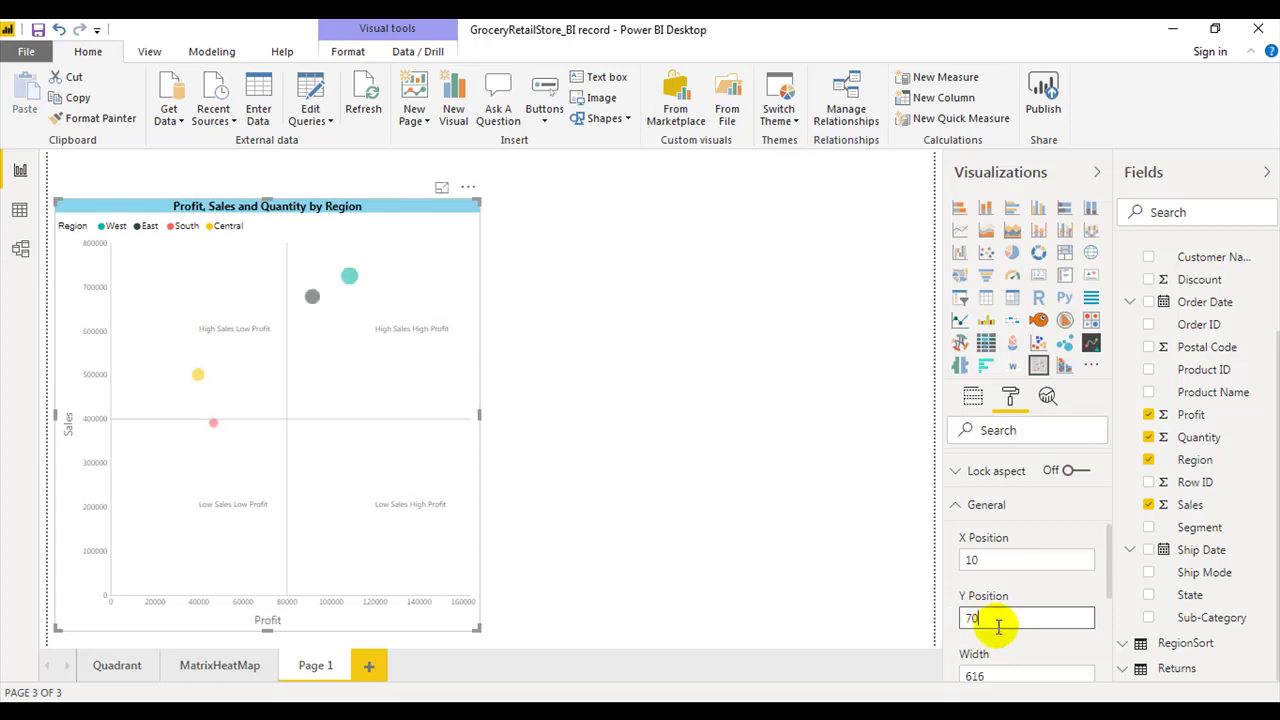
double_click(990, 672)
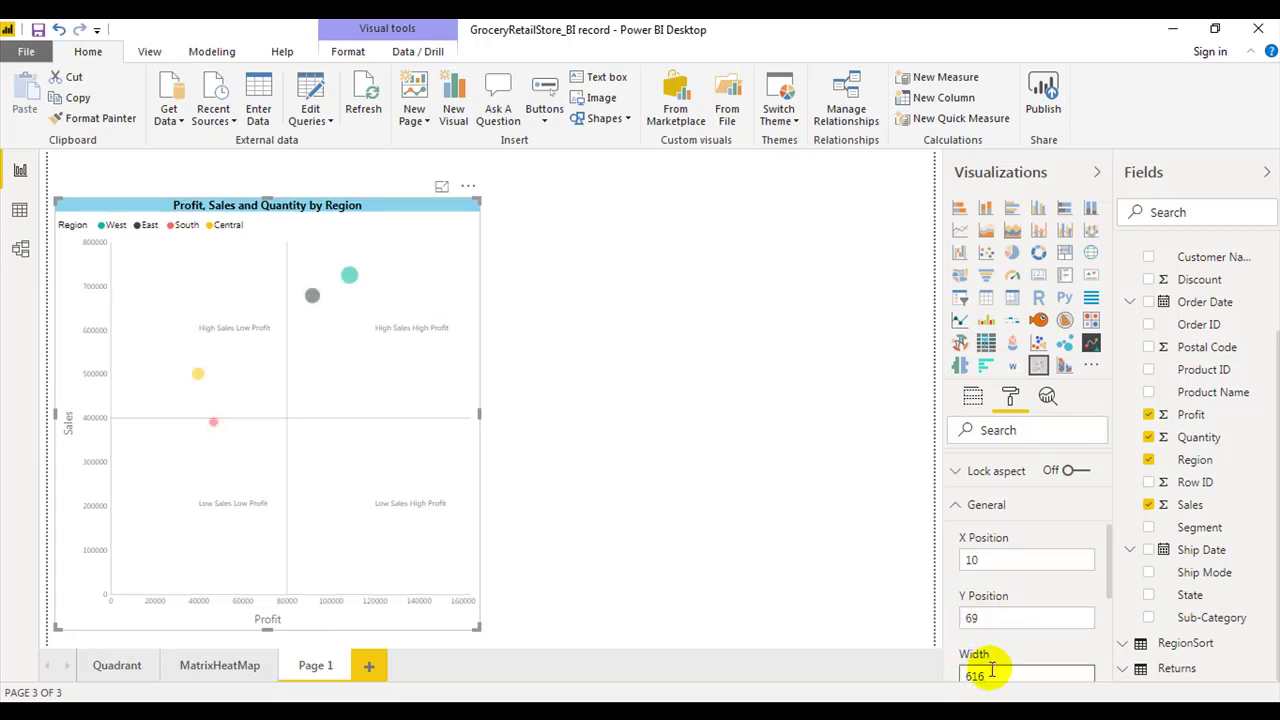
type("600")
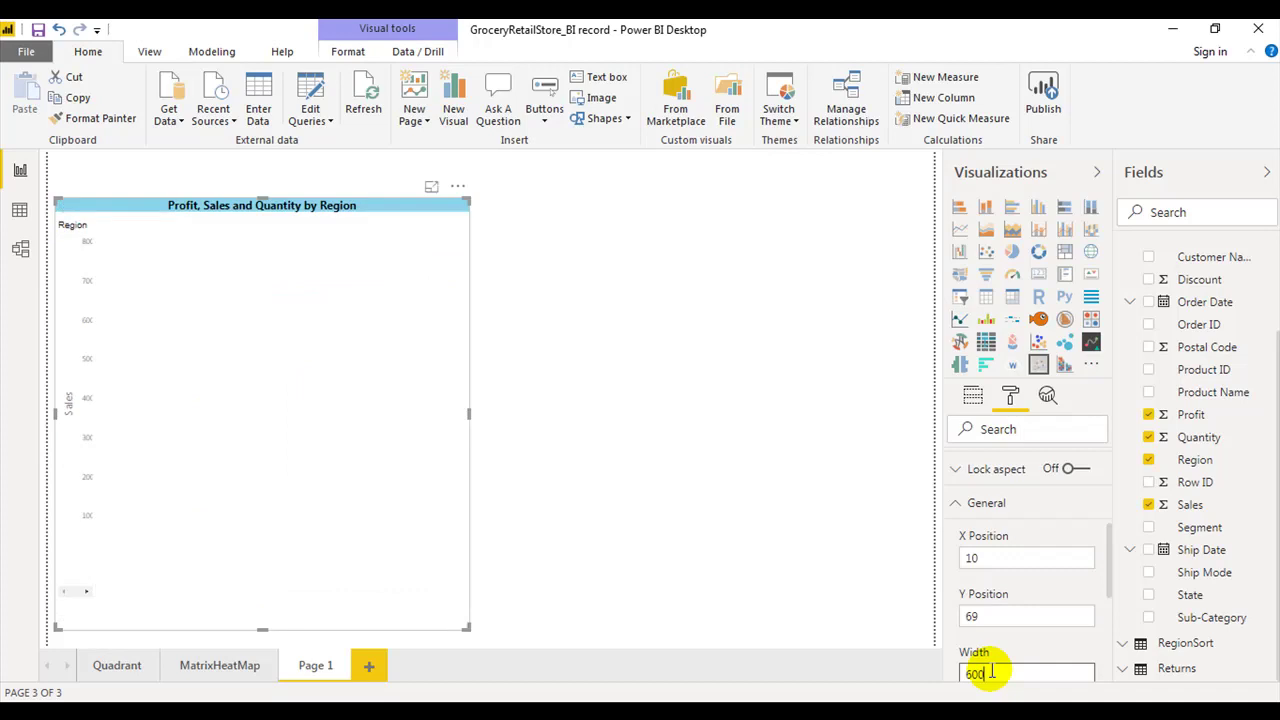
left_click(966, 504)
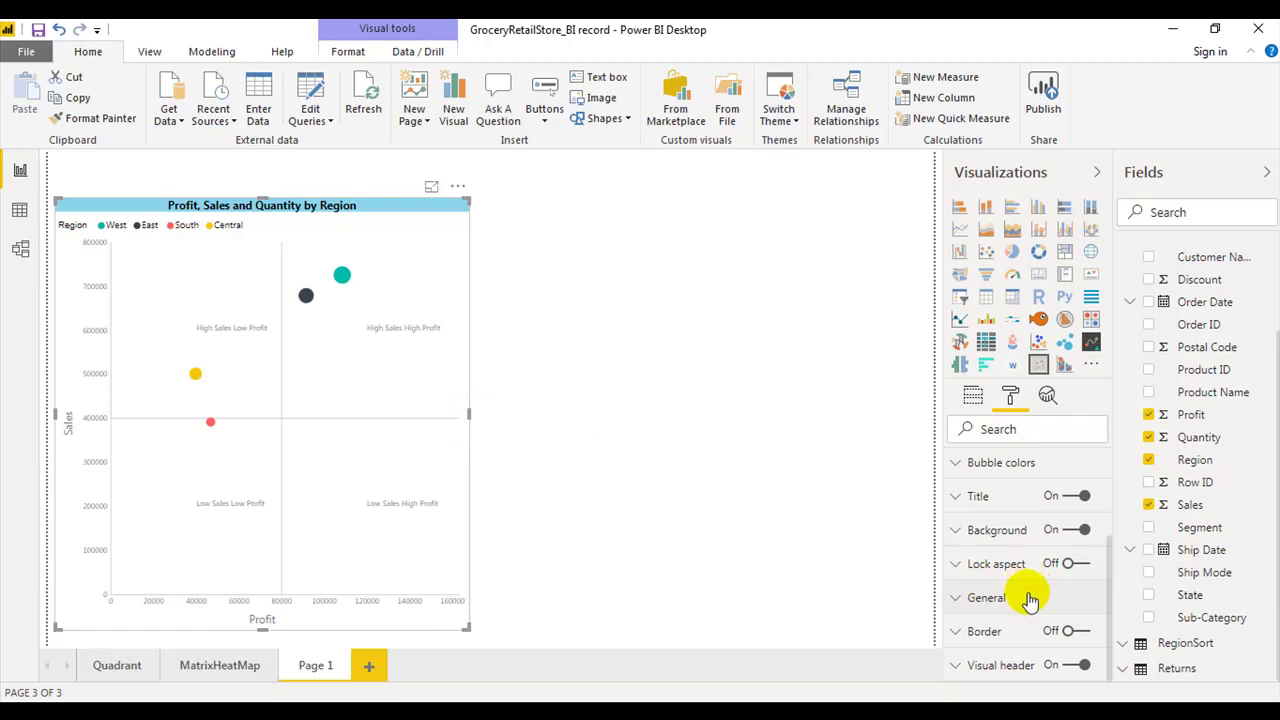
- Turn on a black border for the Region chart and round its corners
left_click(1000, 634)
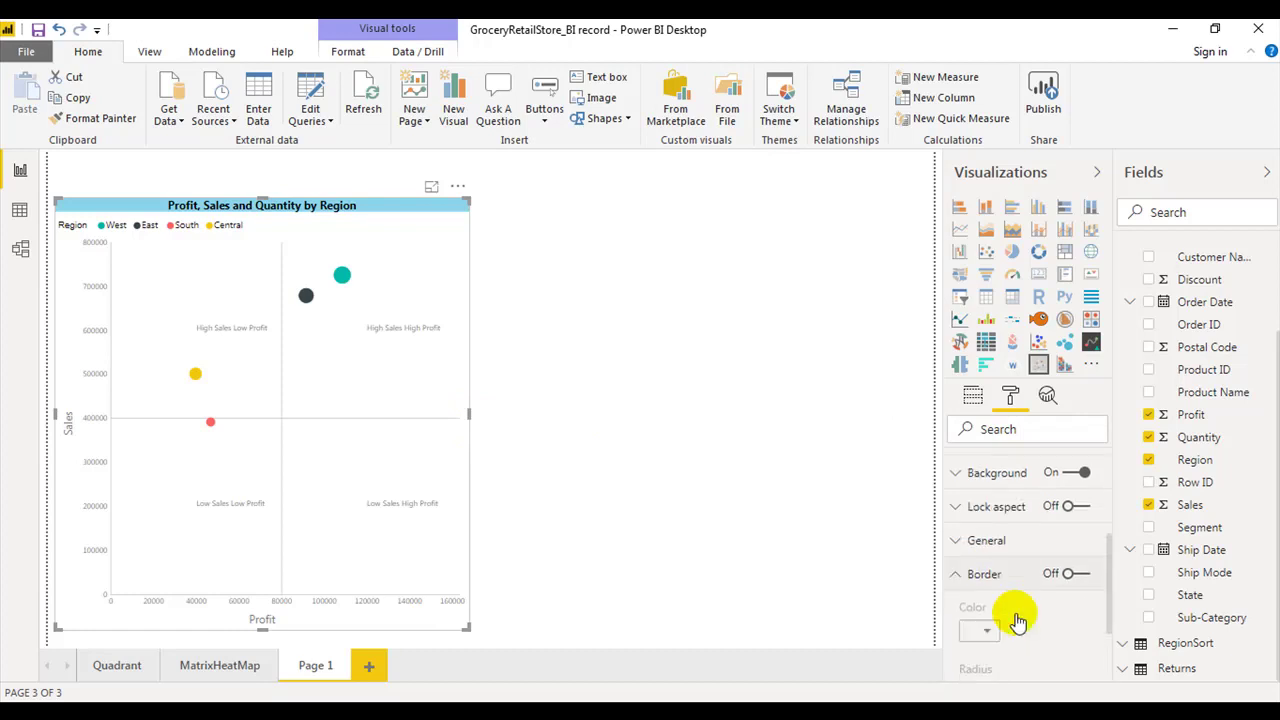
left_click(1078, 538)
scroll(1031, 563, "down", 1)
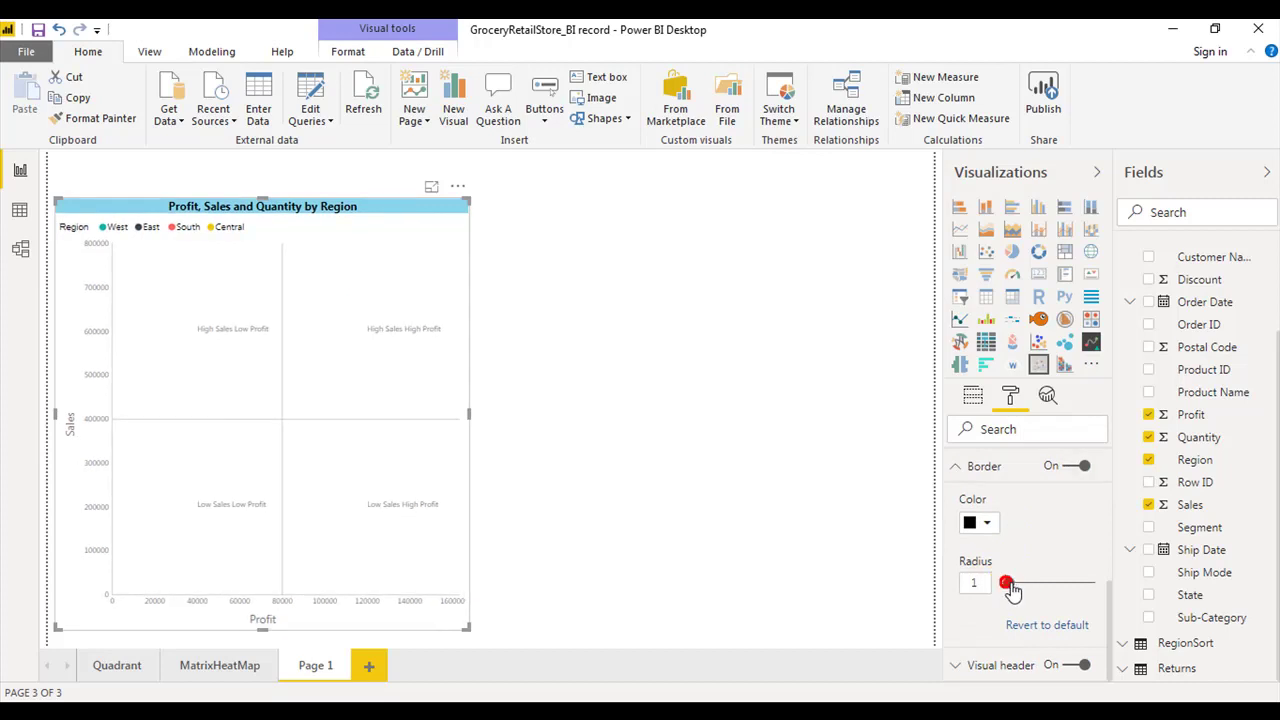
left_click_drag(1005, 587, 1049, 596)
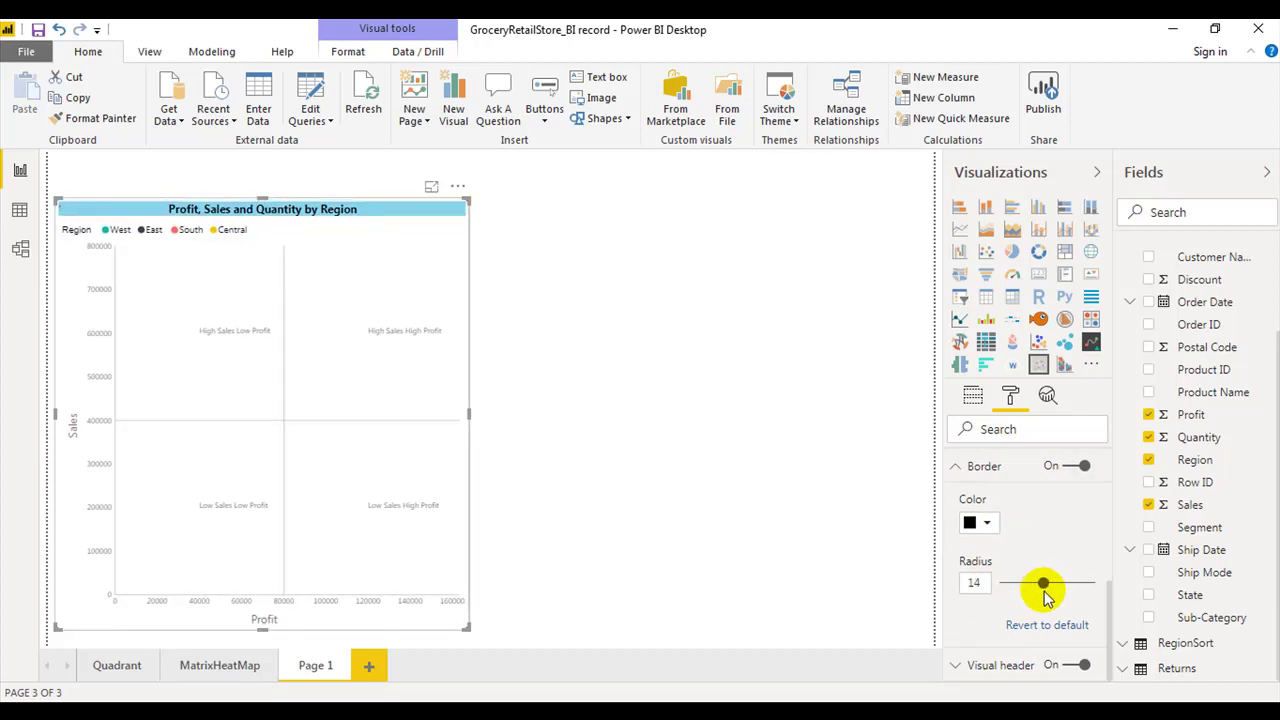
- Set the Region chart's border corner radius to exactly 10
left_click(673, 473)
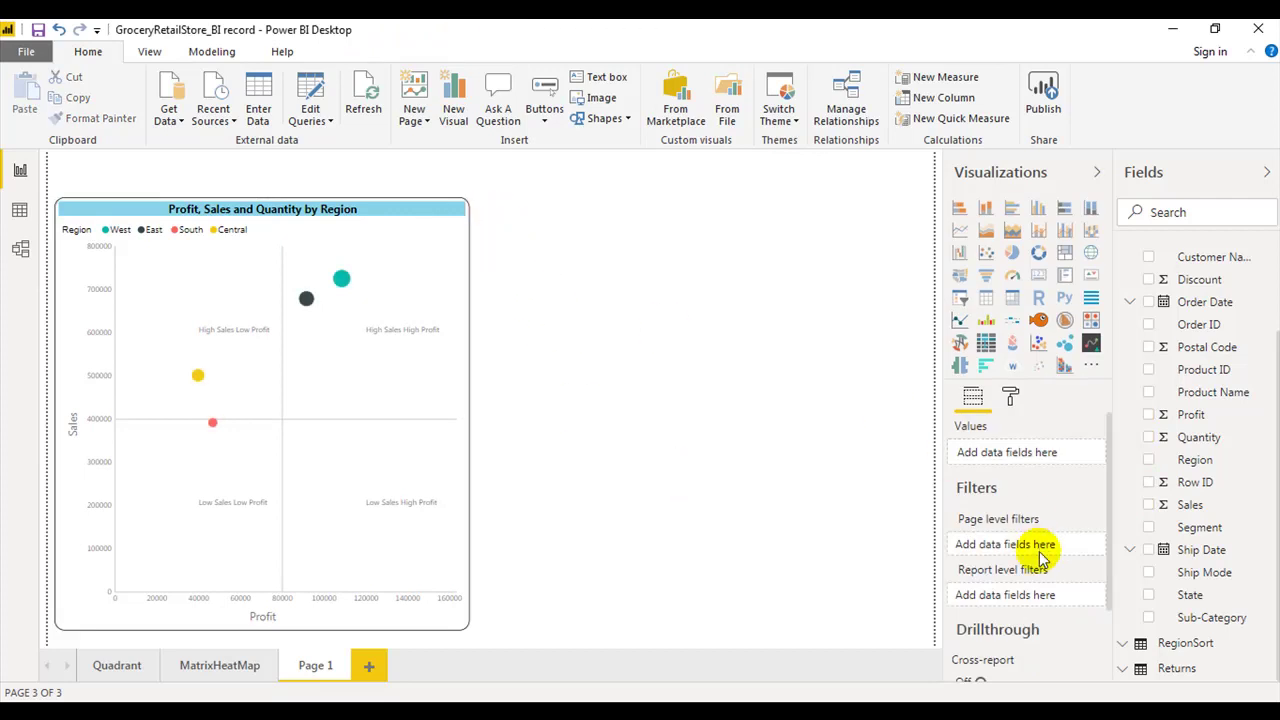
left_click(423, 218)
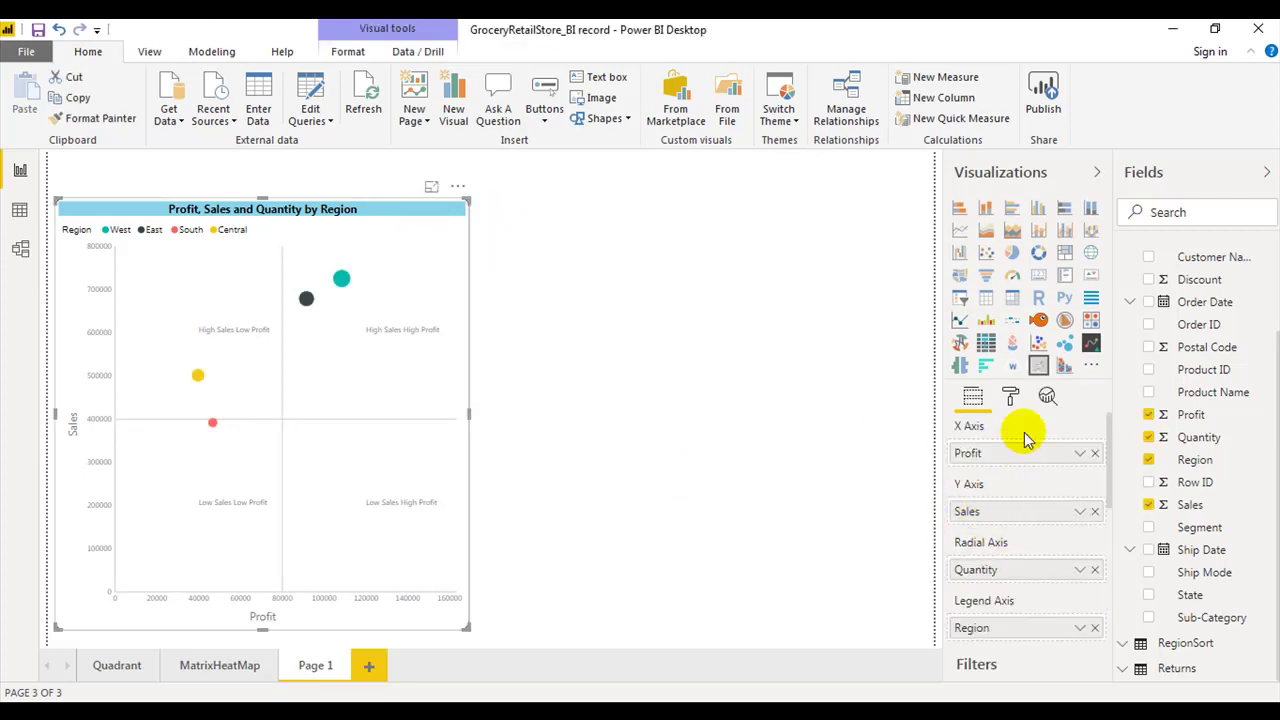
left_click(1010, 397)
scroll(1034, 580, "down", 3)
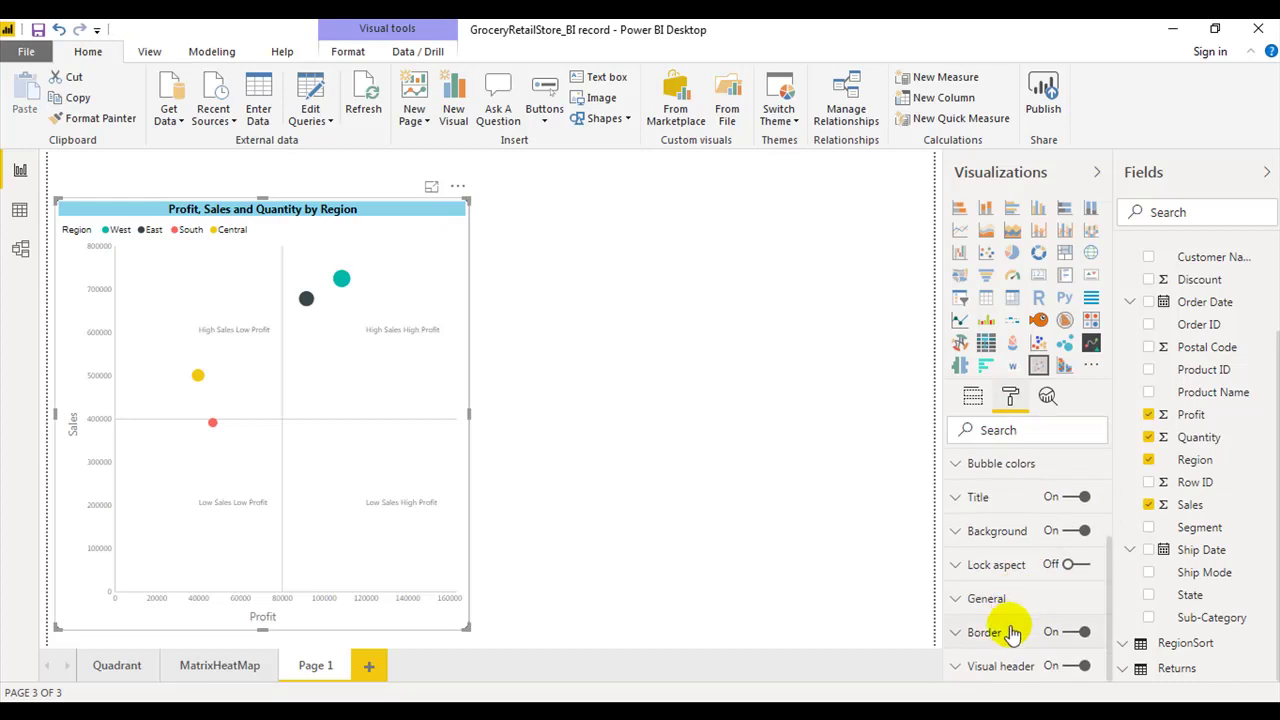
left_click(1006, 630)
scroll(1006, 630, "down", 3)
left_click(975, 593)
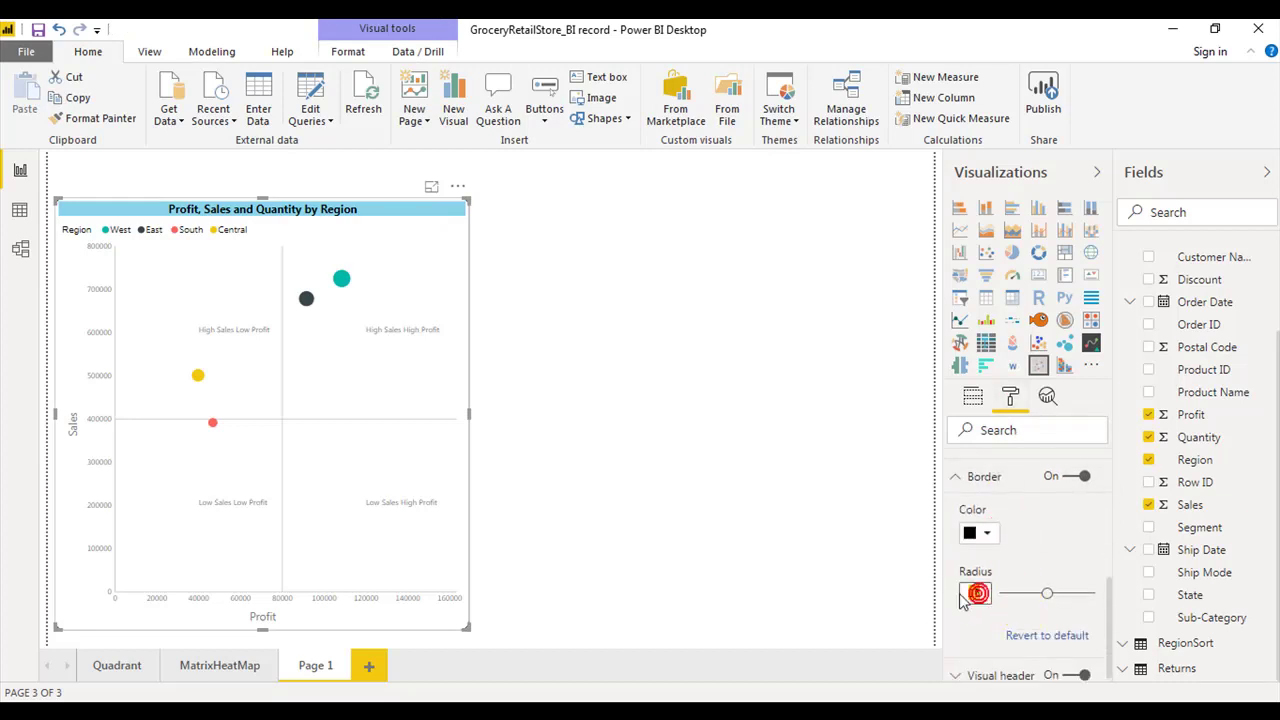
type("10")
key("Return")
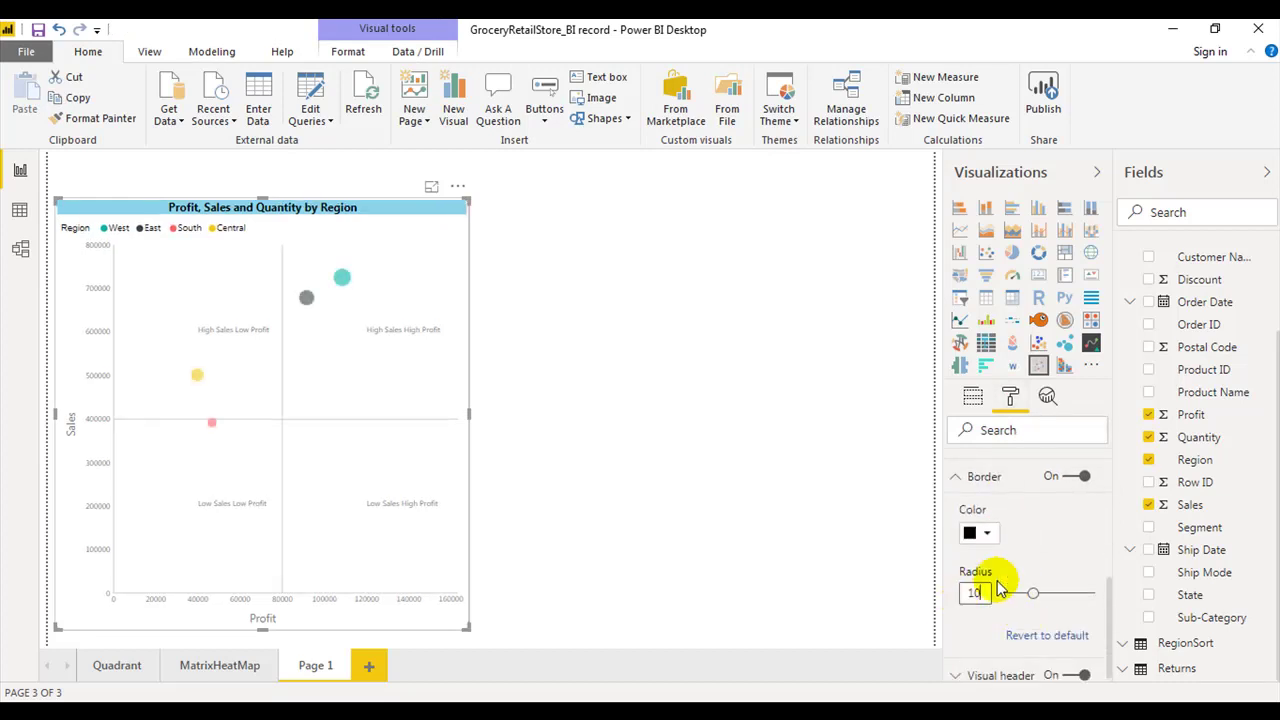
left_click(984, 478)
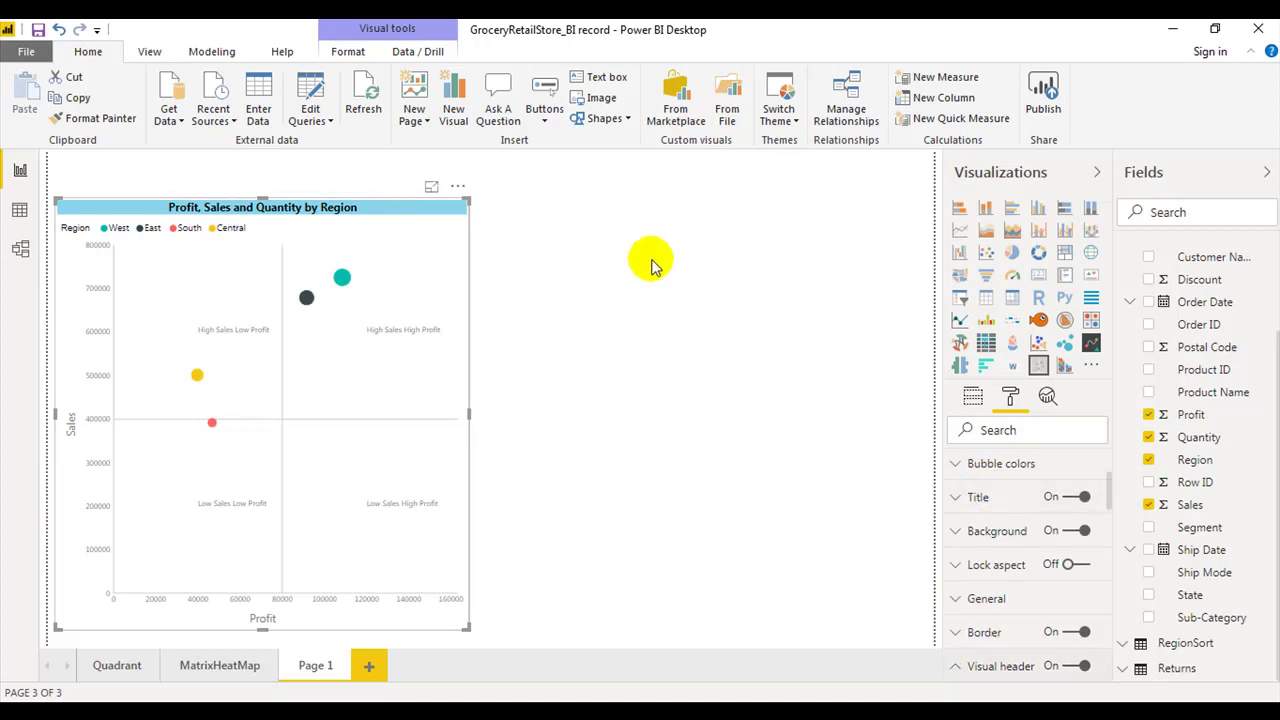
scroll(990, 575, "up", 3)
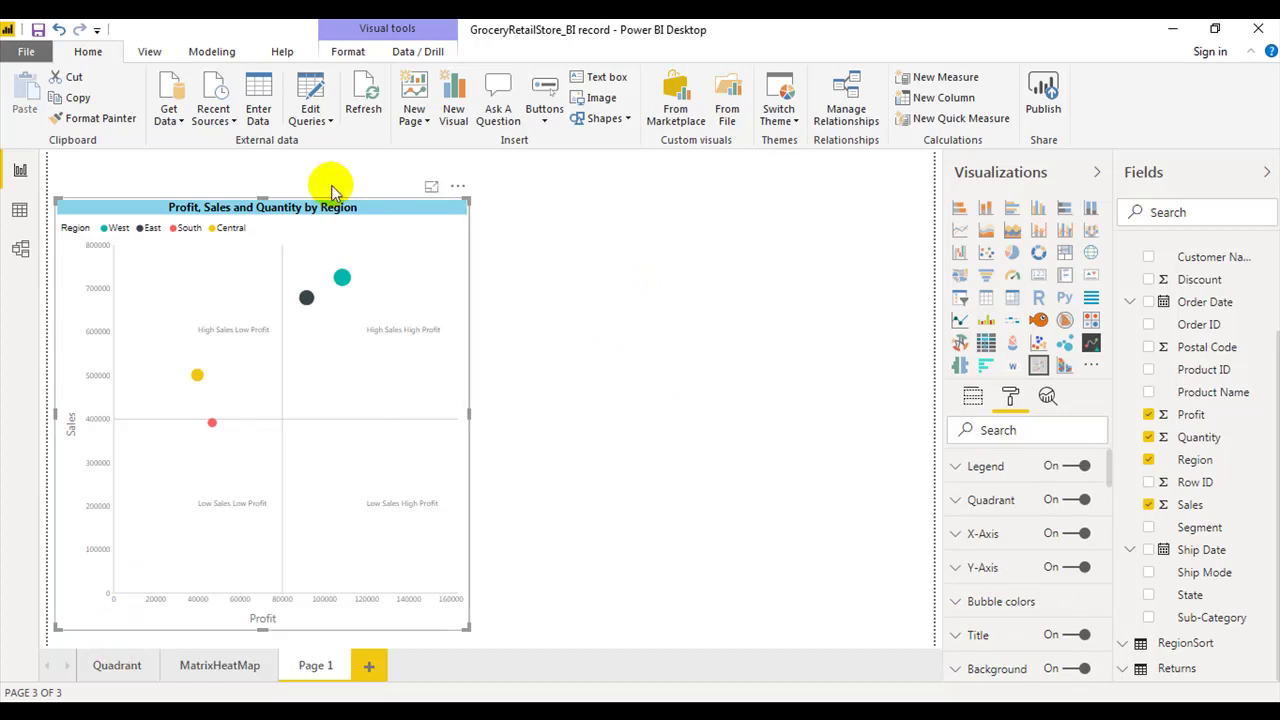
- Paste a copy of the Region chart and move it beside the original
left_click(378, 210)
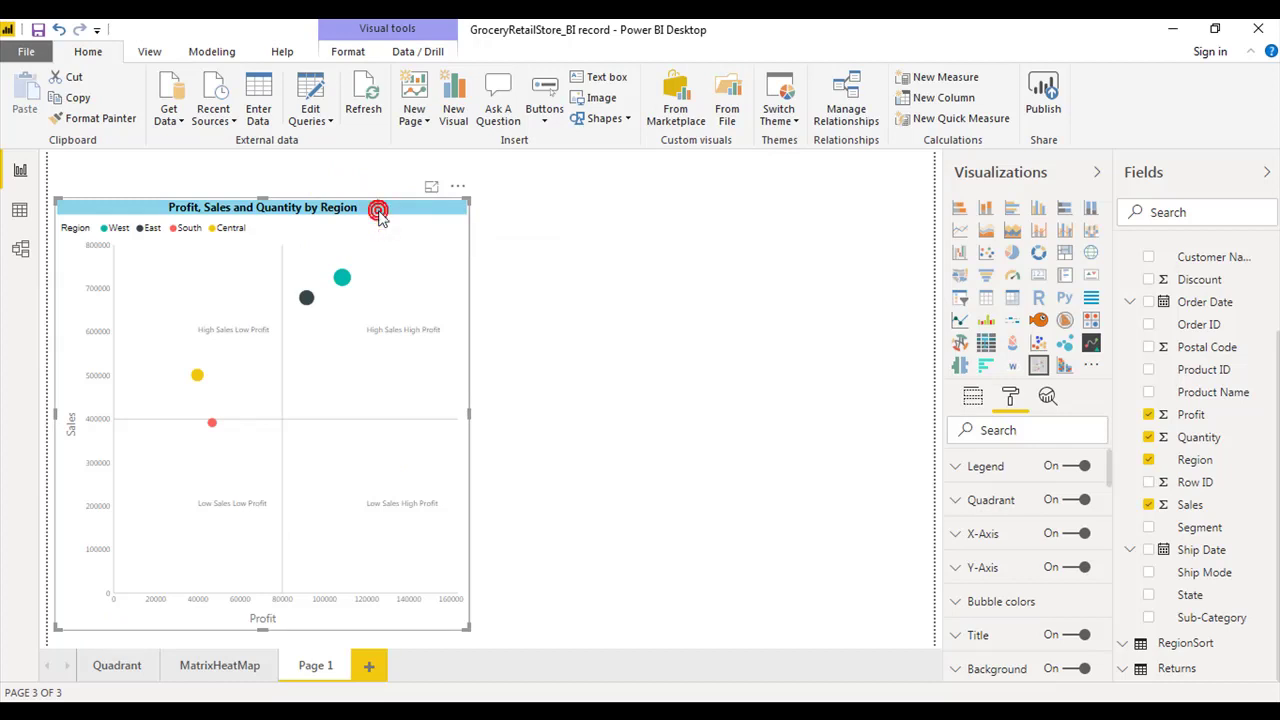
left_click(634, 207)
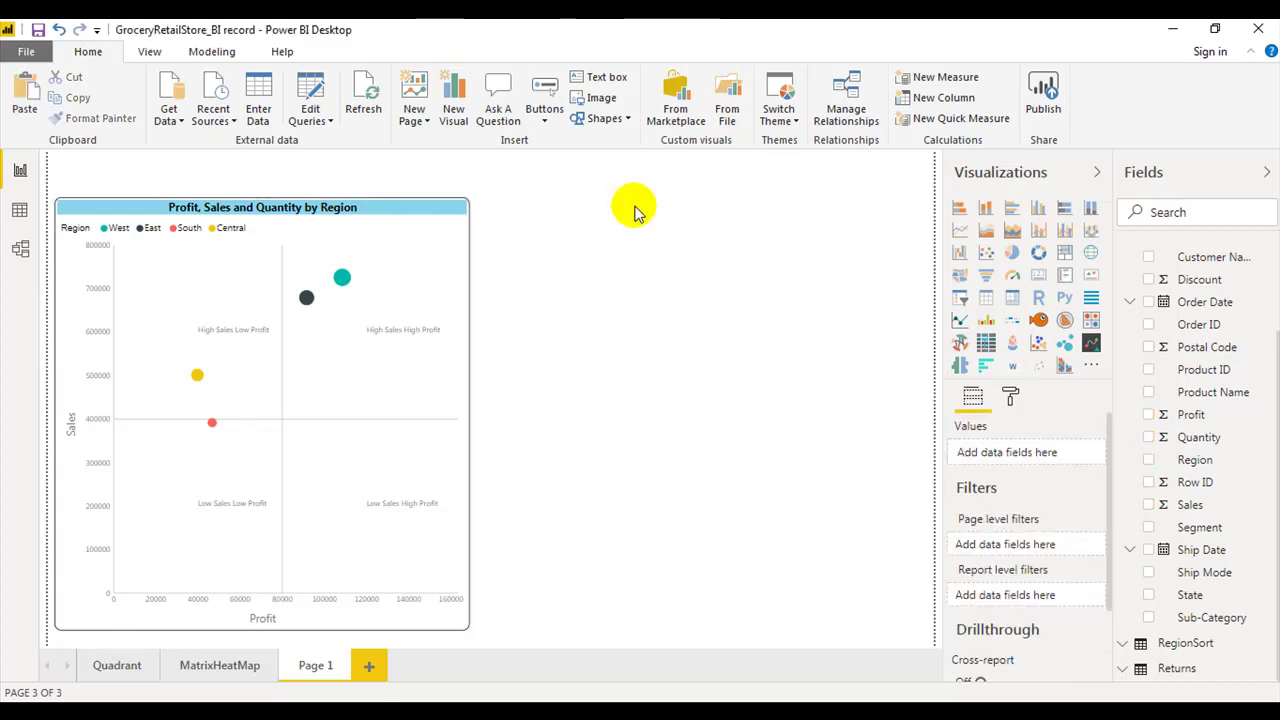
key("ctrl+v")
mouse_move(320, 214)
left_mouse_down()
mouse_move(743, 207)
mouse_move(743, 222)
mouse_move(760, 218)
left_mouse_up()
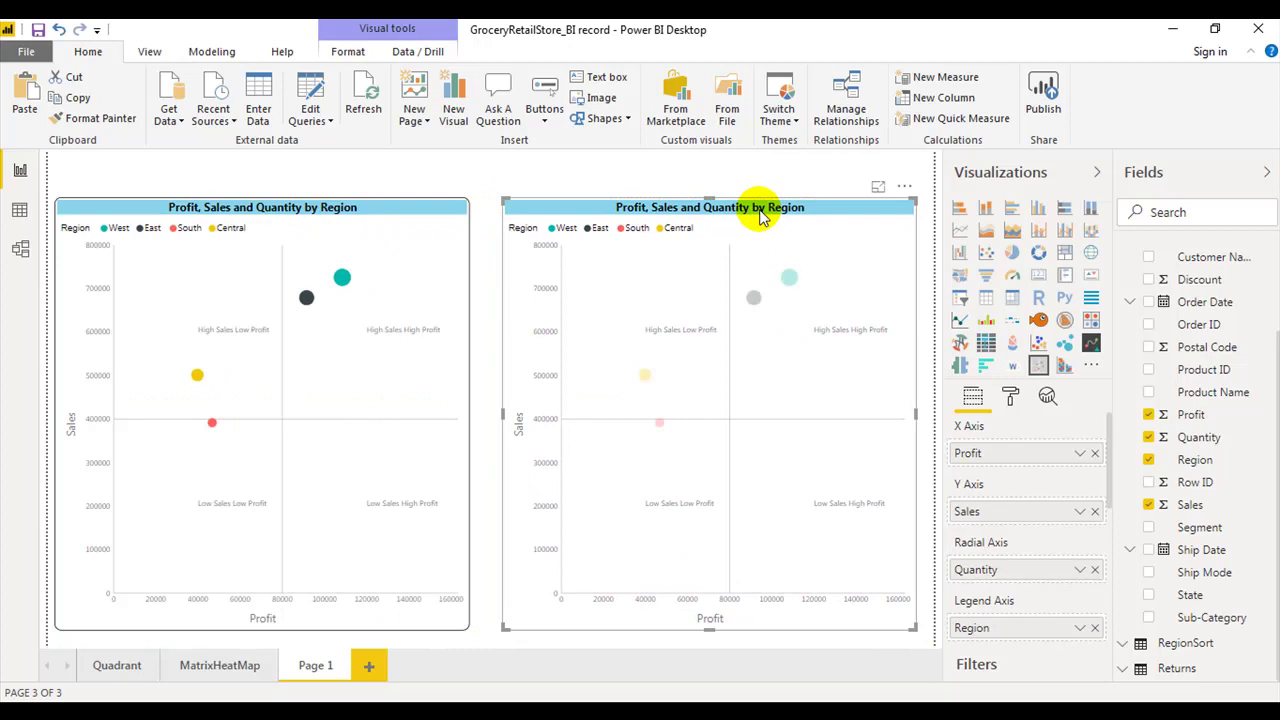
- Use Category as the copied chart's legend
scroll(1225, 405, "up", 3)
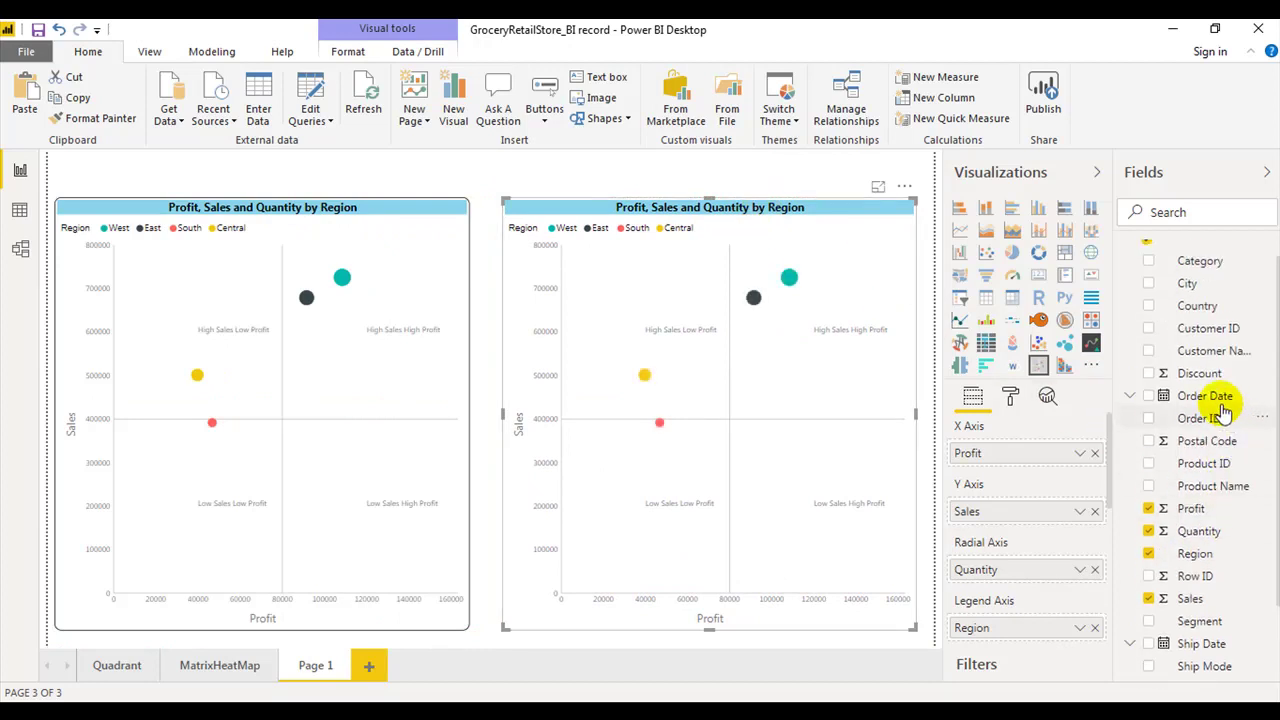
left_click_drag(1200, 280, 1040, 628)
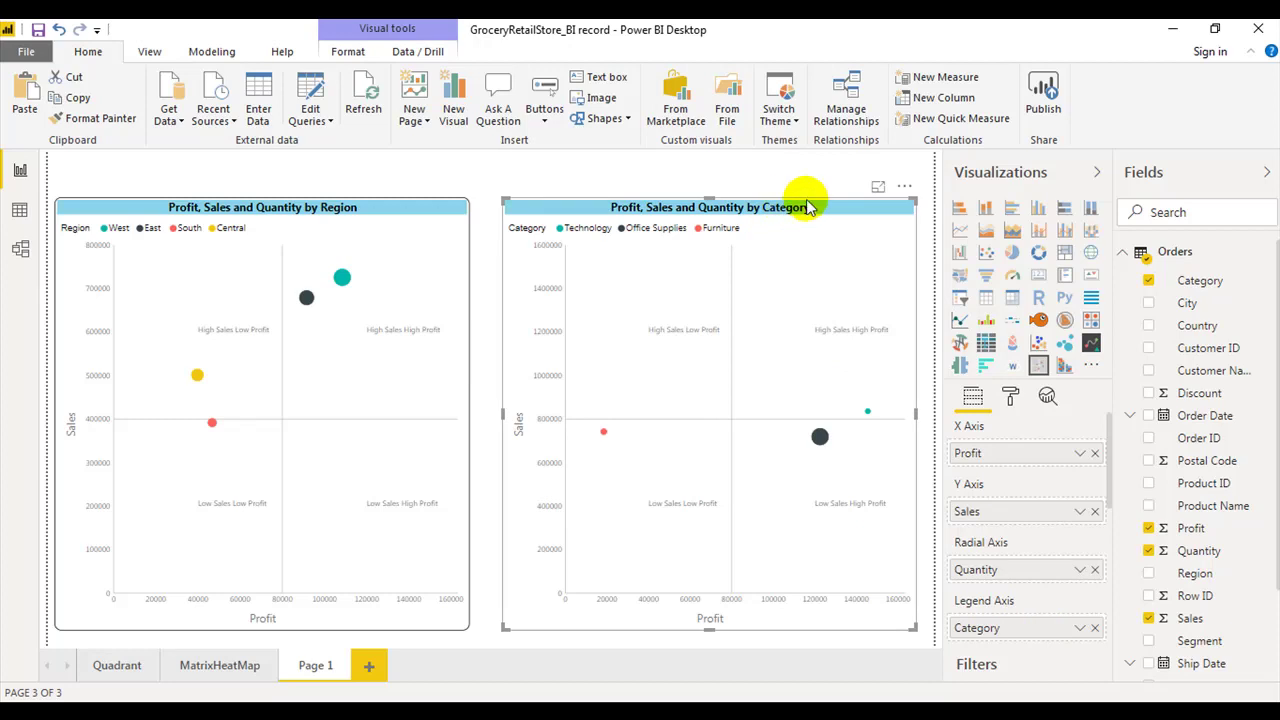
- Delete the copied chart and insert a new empty quadrant visual
left_click(904, 187)
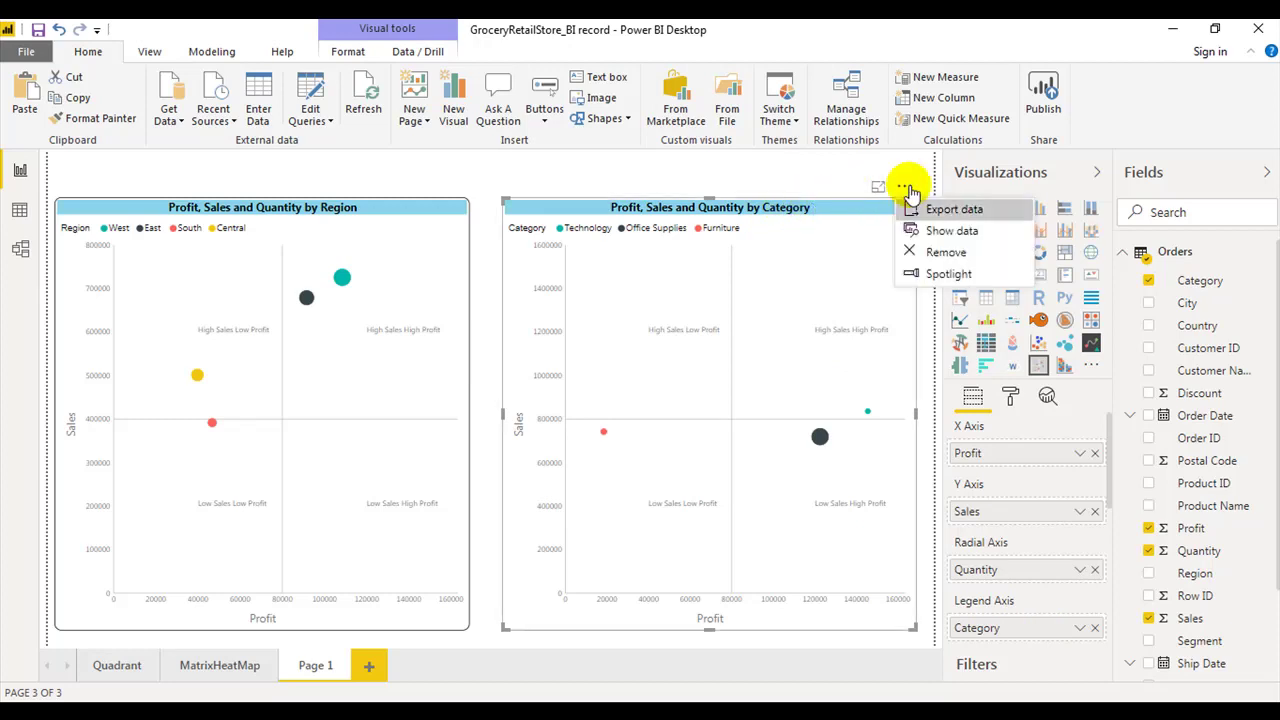
left_click(935, 252)
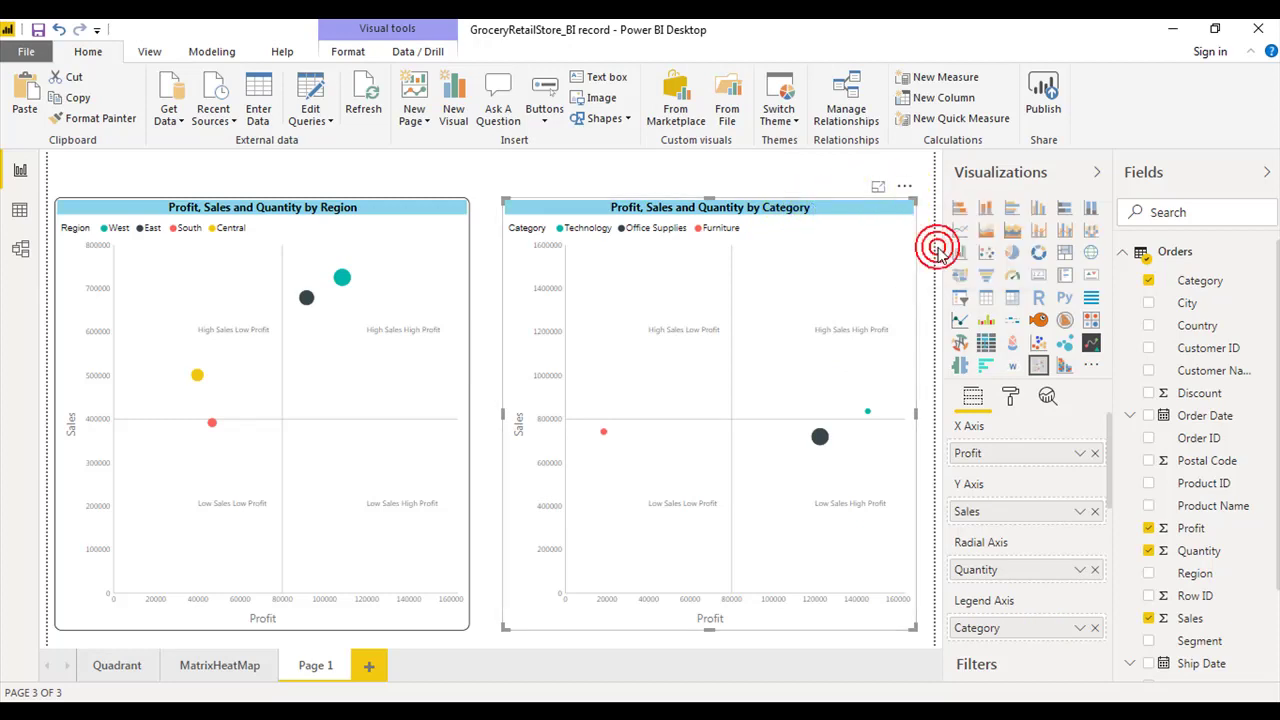
left_click(1040, 368)
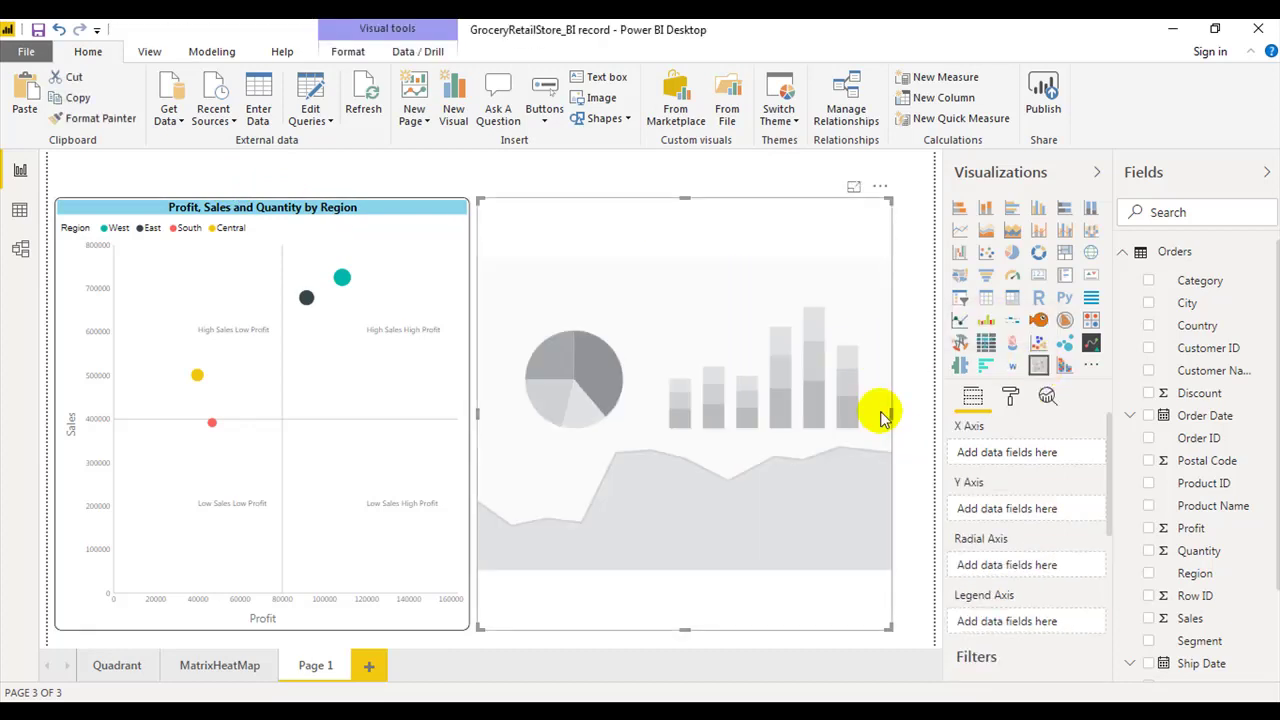
mouse_move(1200, 280)
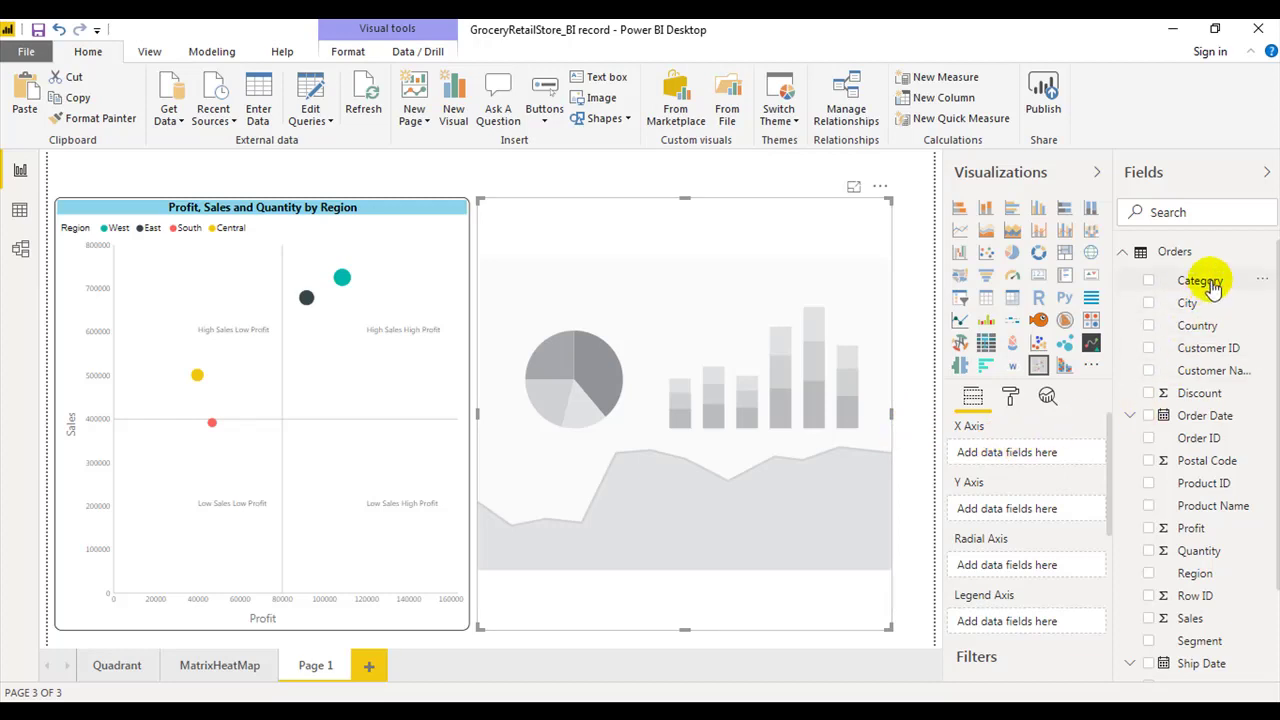
- Map Category to legend, Profit to X, Sales to Y, and Quantity to bubble size
left_click_drag(1135, 508, 1051, 616)
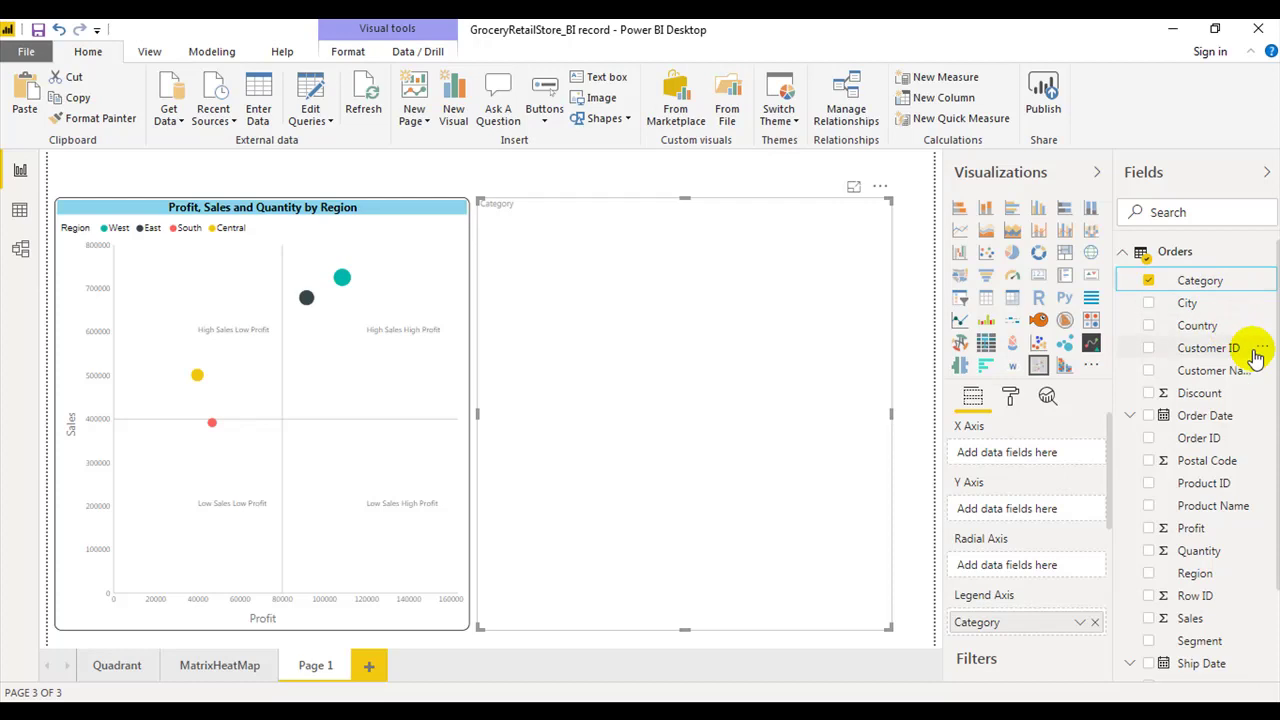
left_click_drag(1192, 528, 1032, 460)
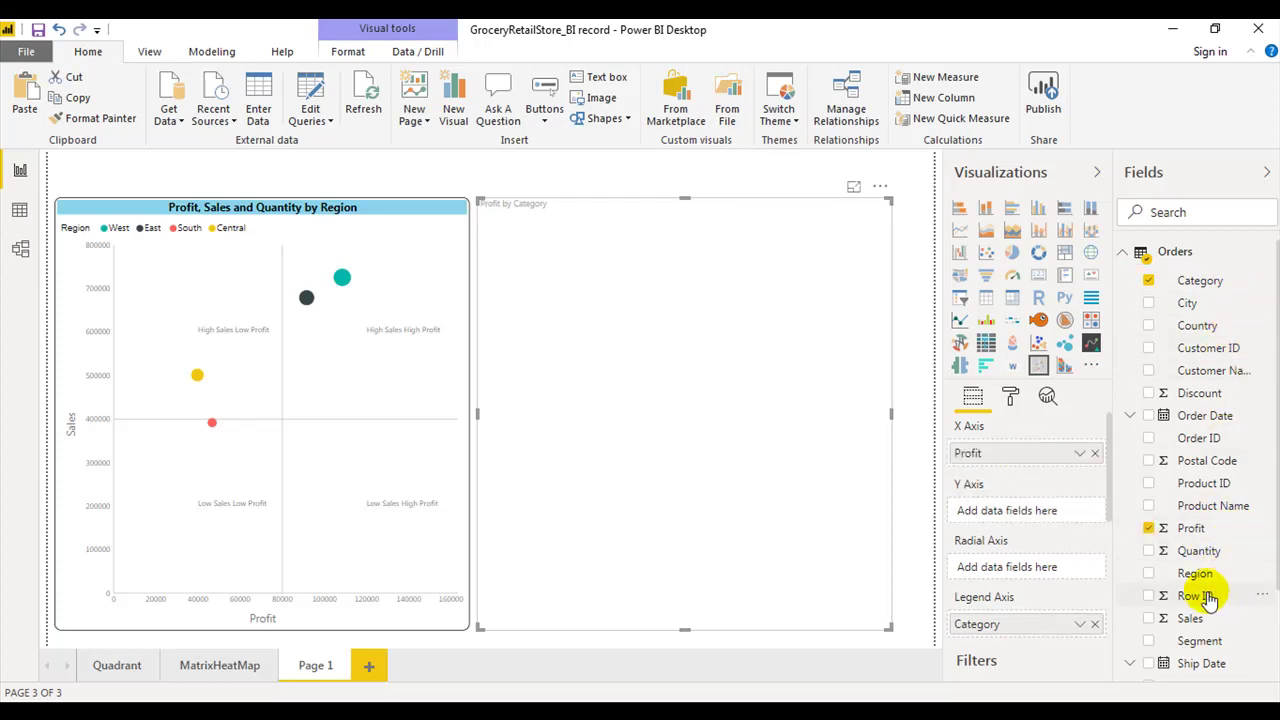
left_click_drag(1196, 620, 1040, 510)
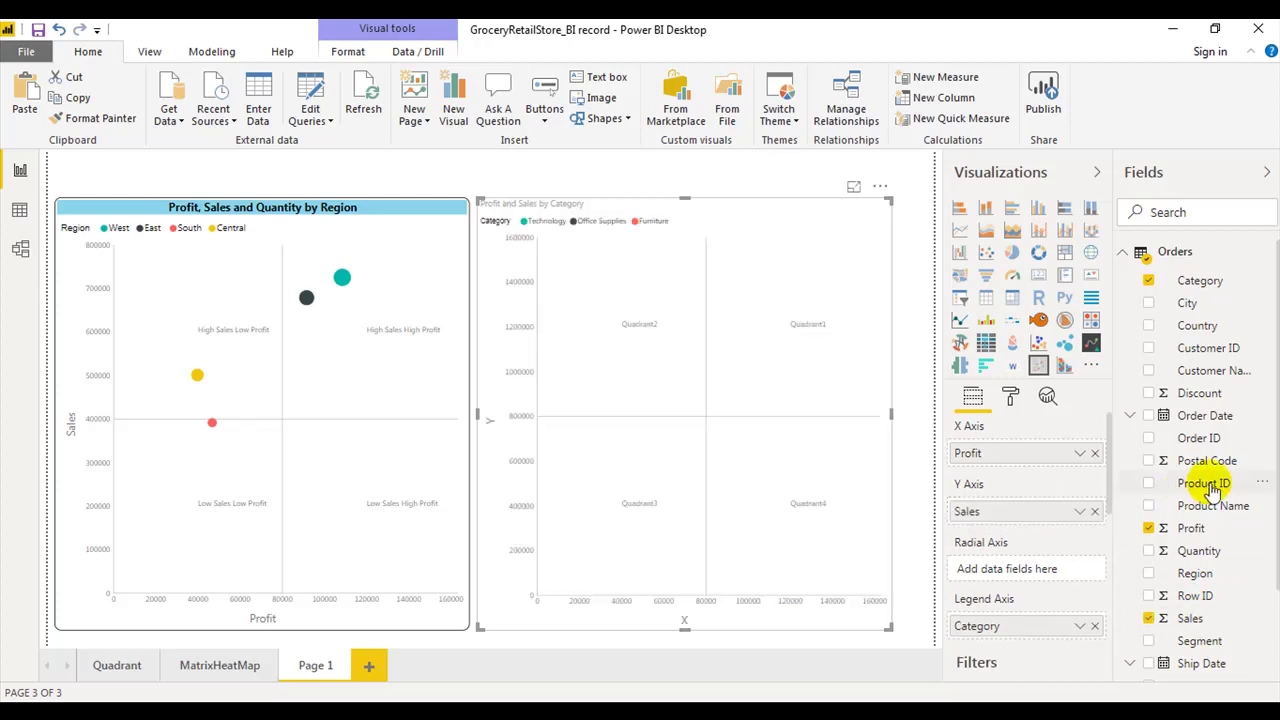
left_click_drag(1210, 555, 1043, 573)
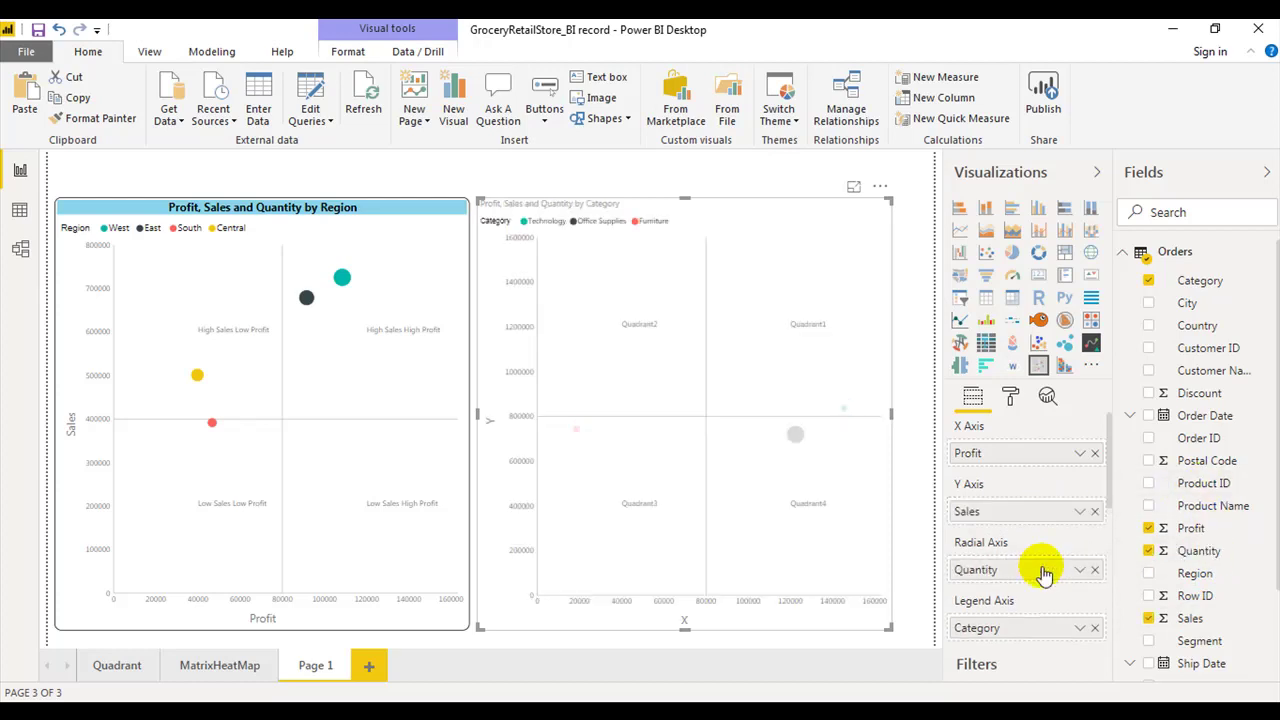
- Copy the Region chart's formatting onto the Category chart with Format Painter
left_click(355, 212)
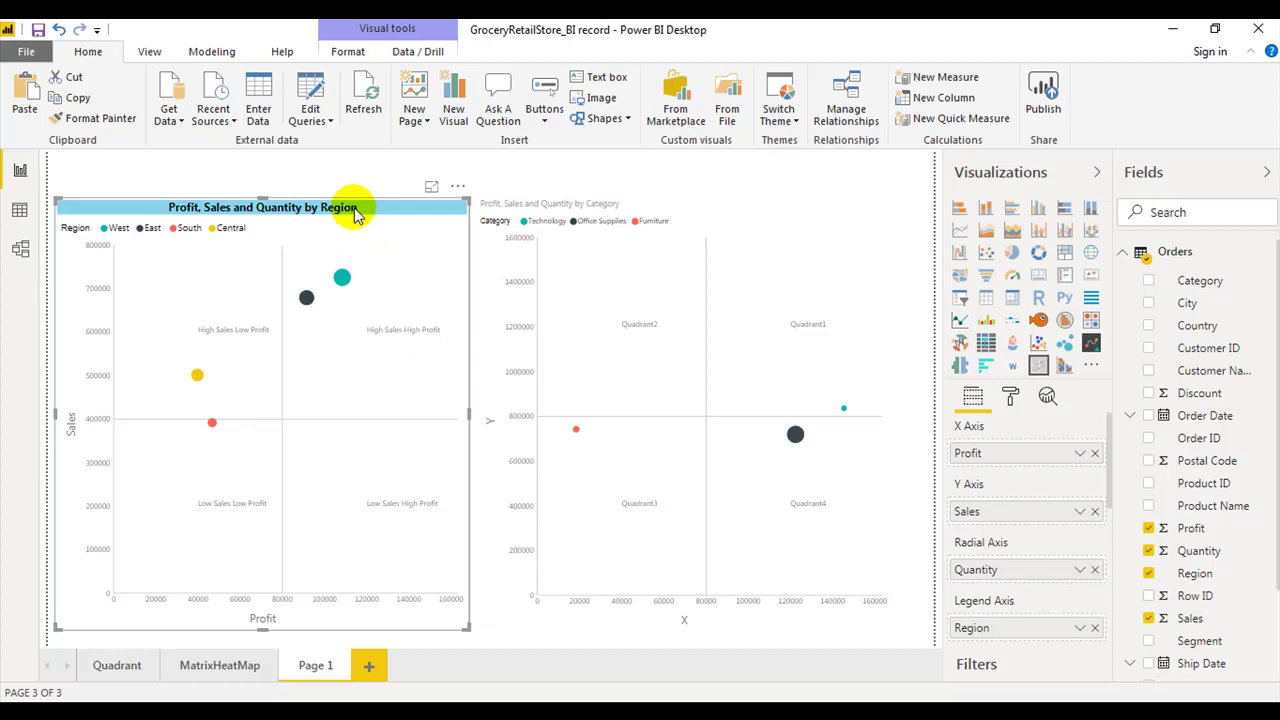
left_click(110, 119)
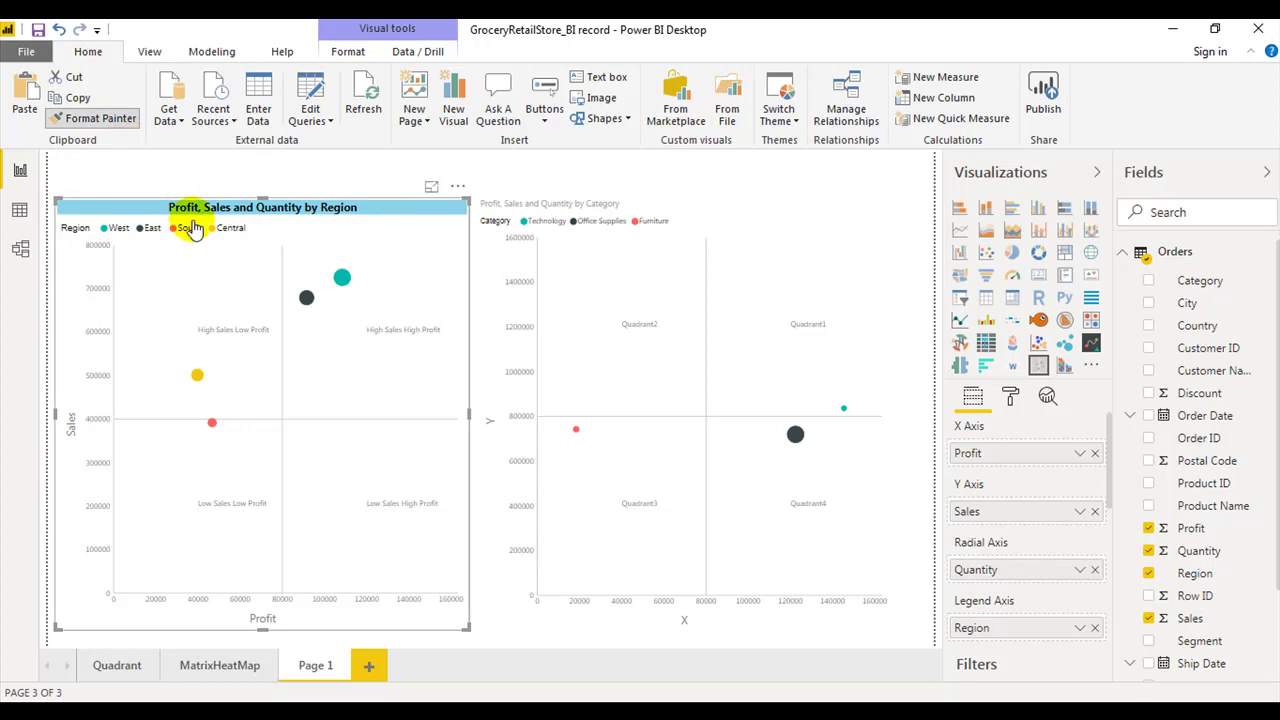
mouse_move(684, 400)
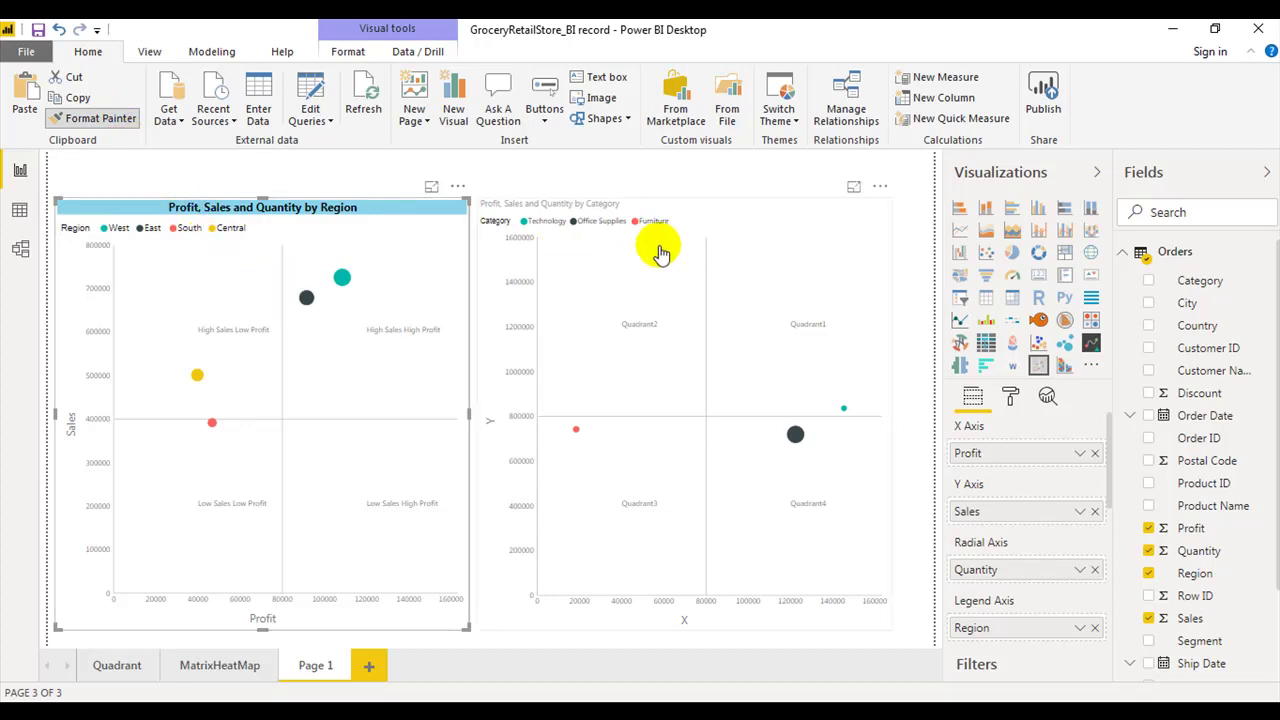
left_click(718, 205)
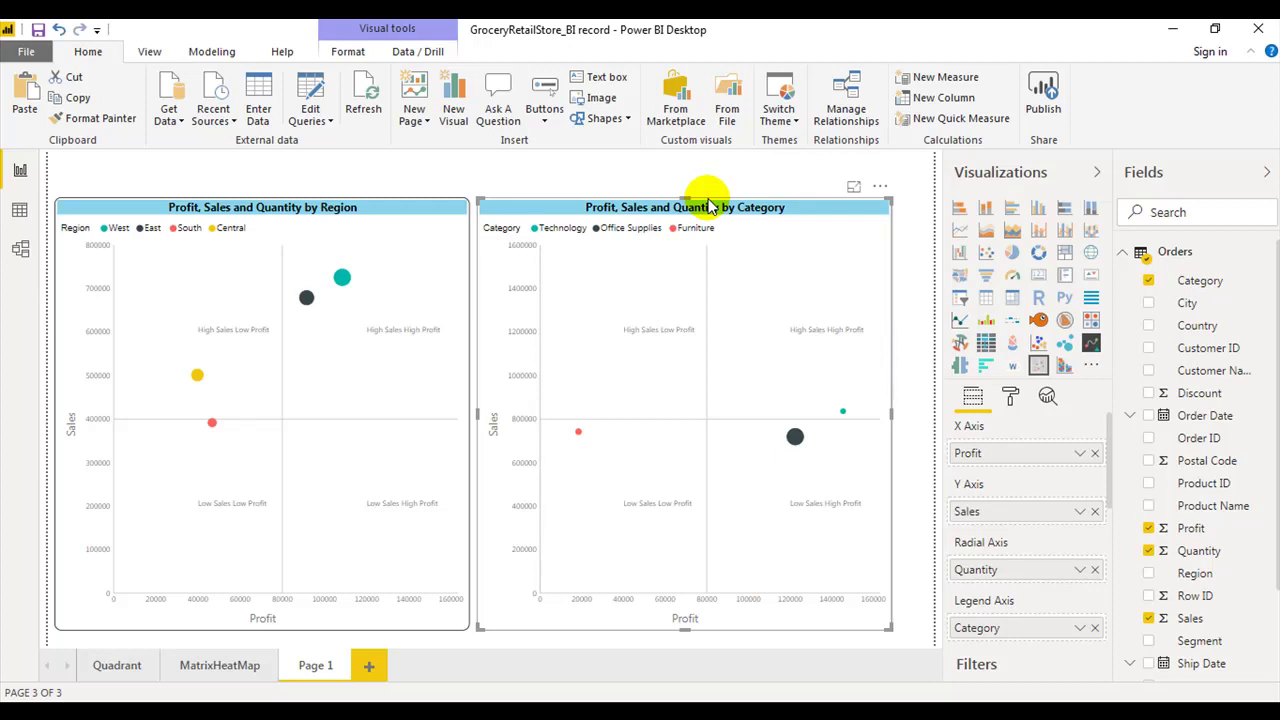
- Copy the 'POWER BI - QUADRANT CHART' title and bubble-size note onto Page 1
left_click(110, 666)
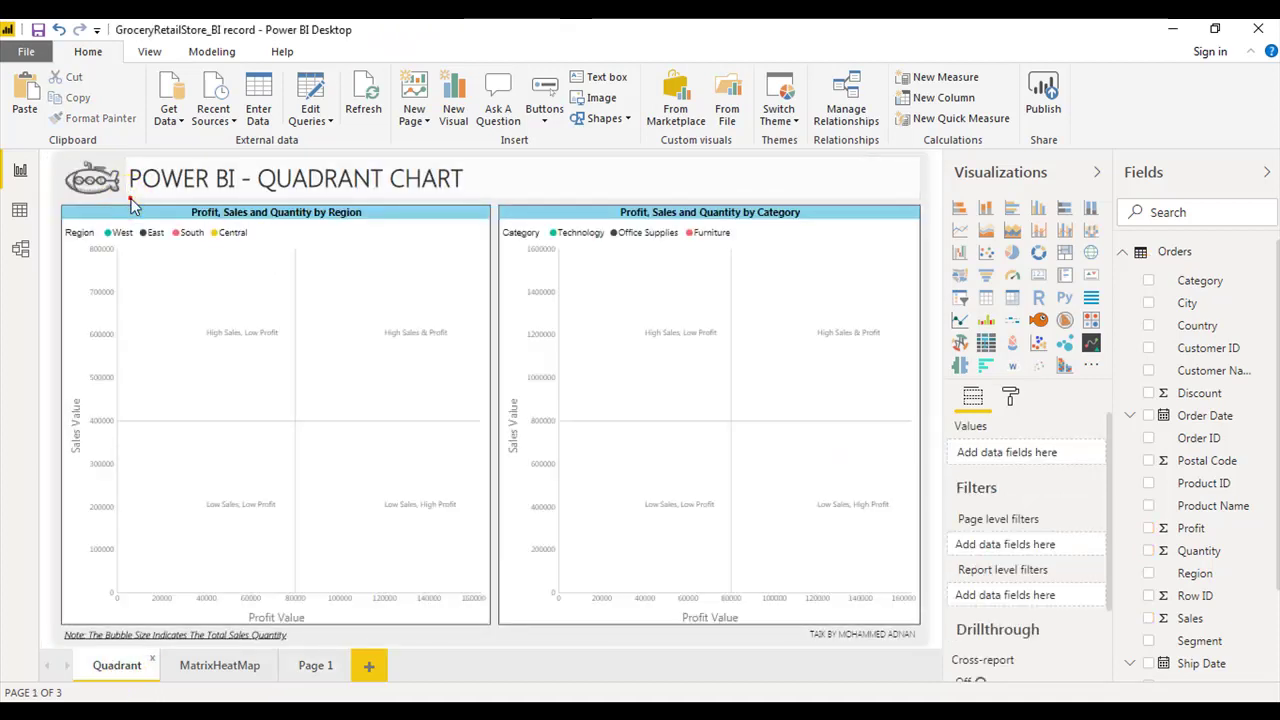
left_click(129, 194)
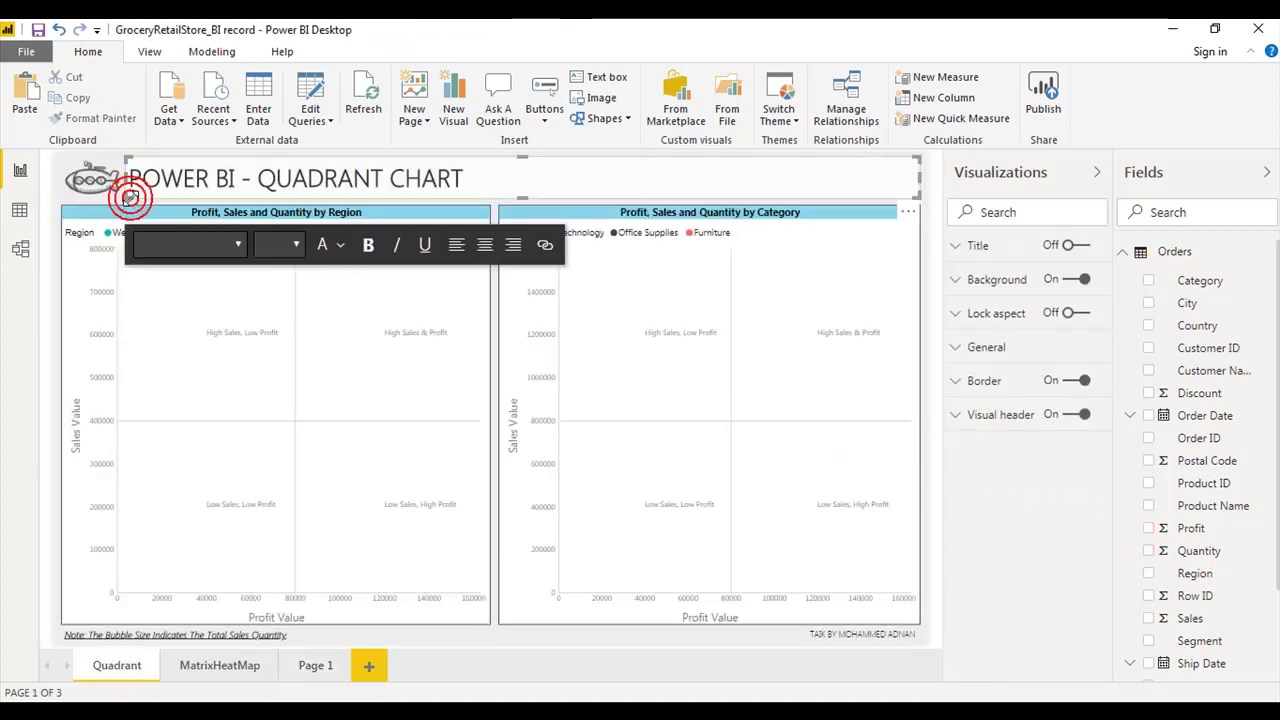
right_click(305, 635)
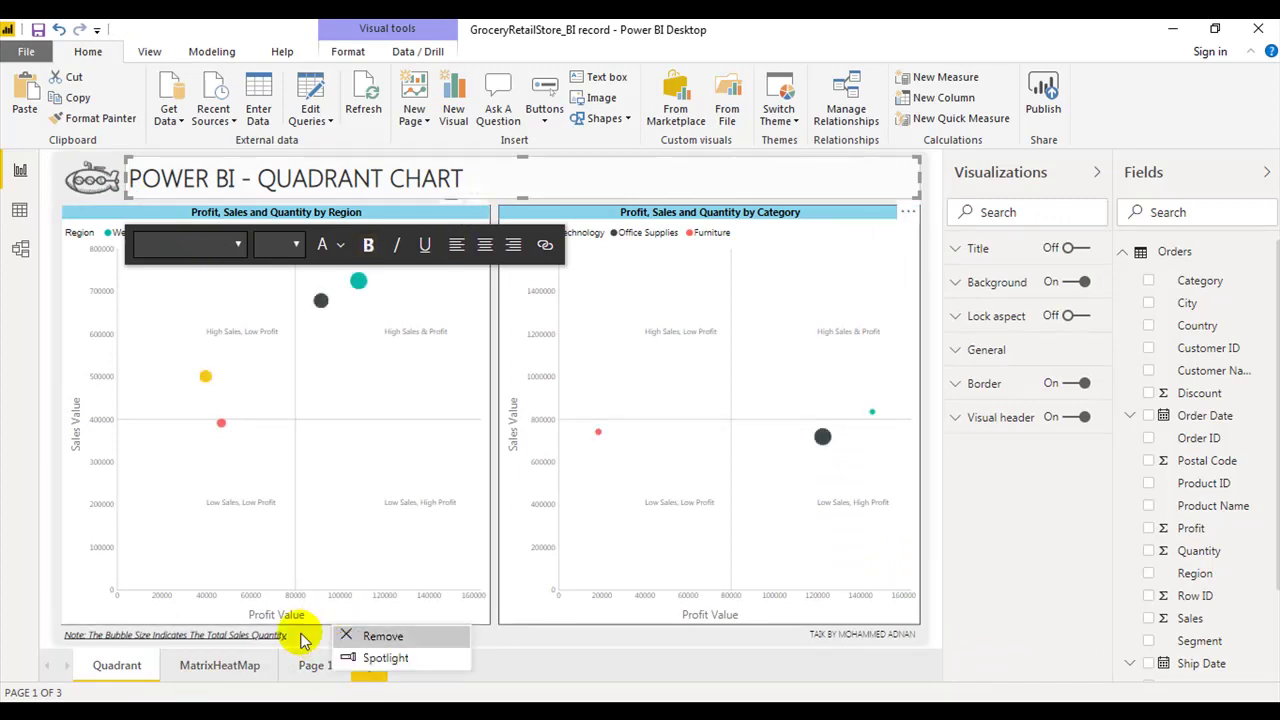
left_click(305, 640)
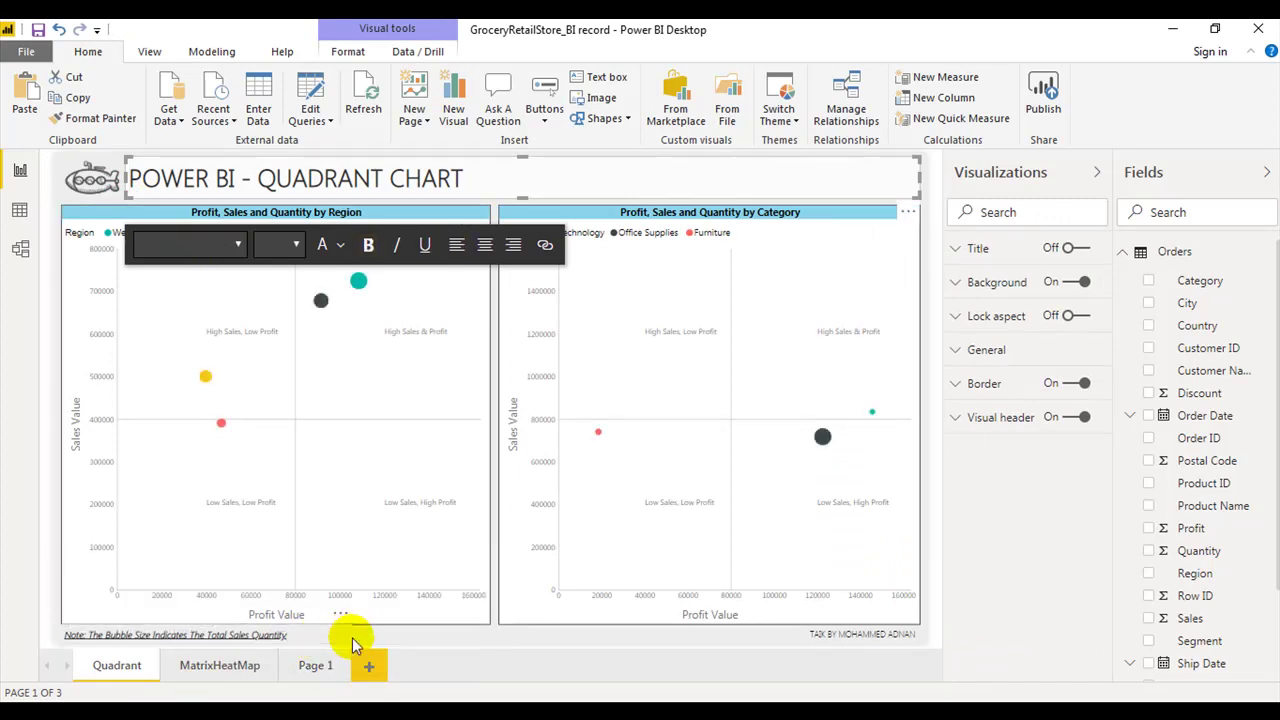
left_click(346, 639)
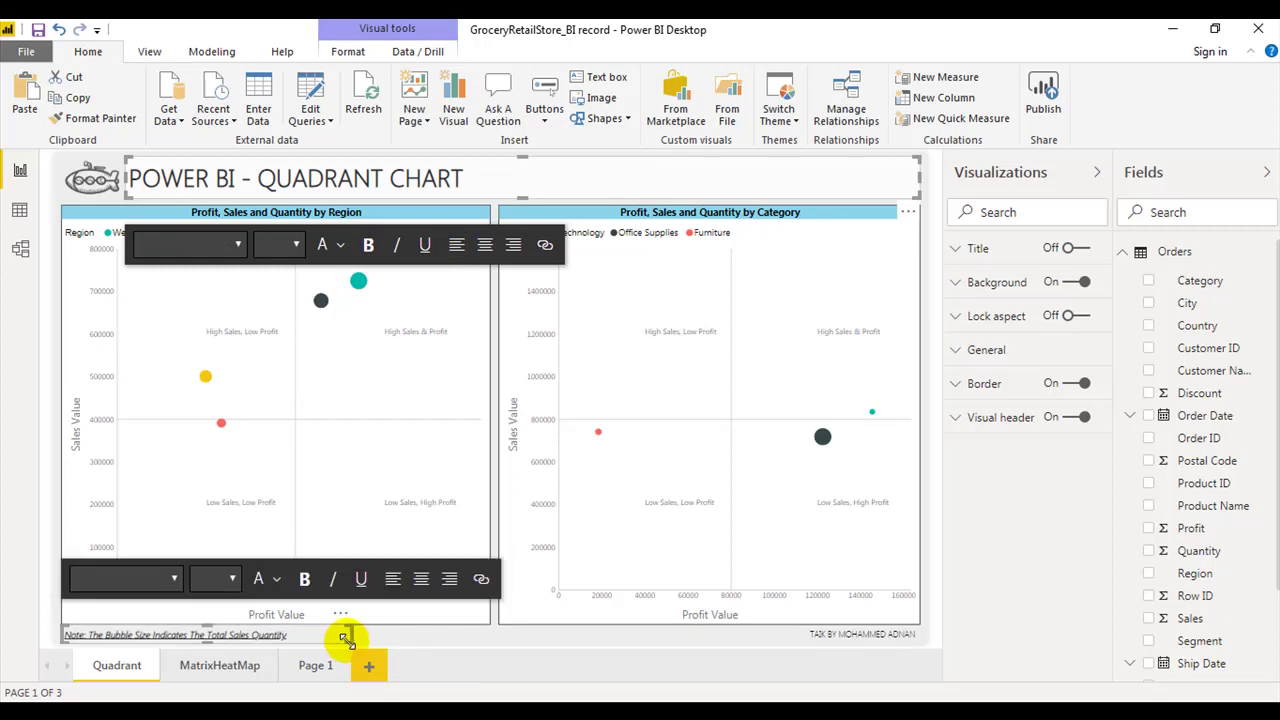
left_click(313, 668)
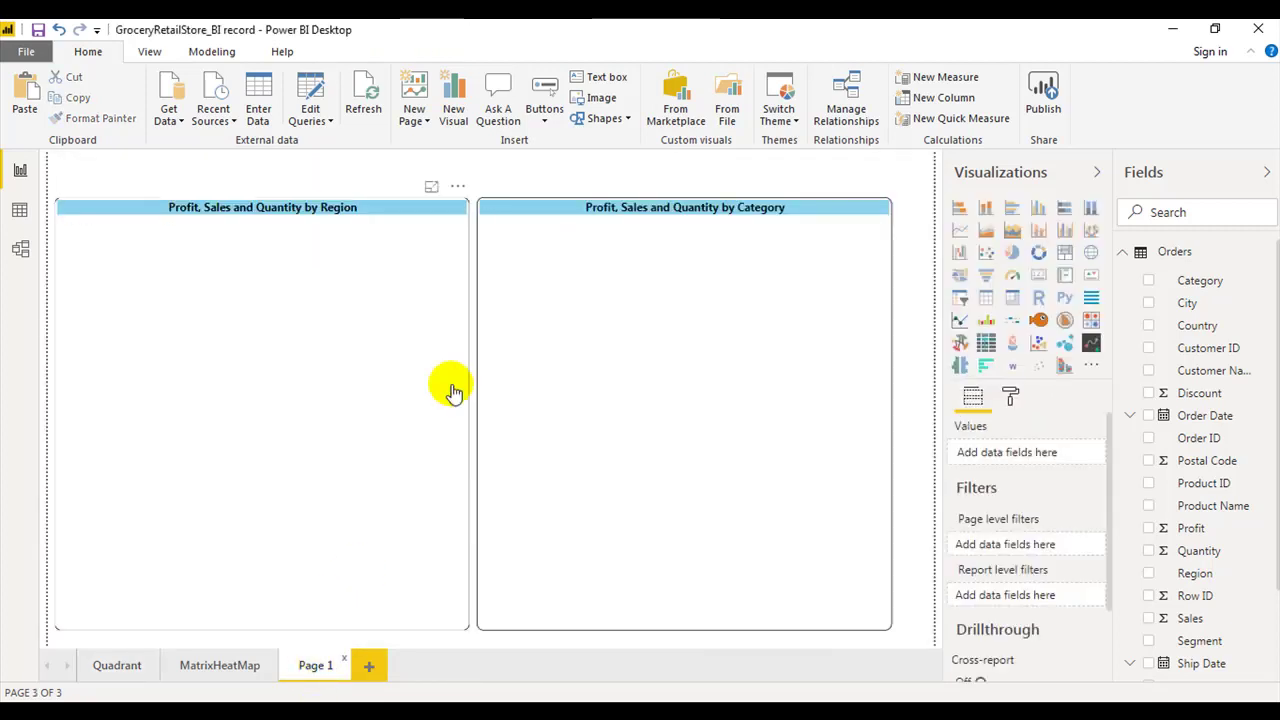
left_click(345, 176)
key("ctrl+v")
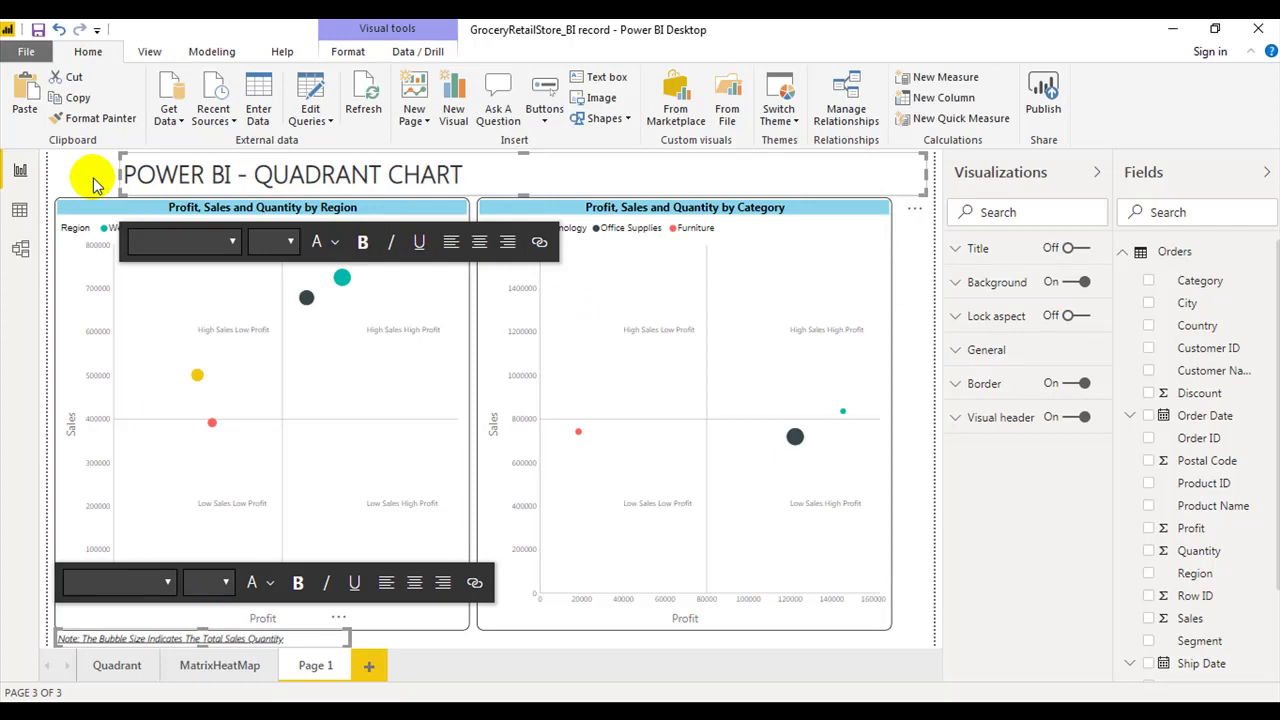
- Bring the logo image from the Quadrant page onto Page 1
left_click(118, 665)
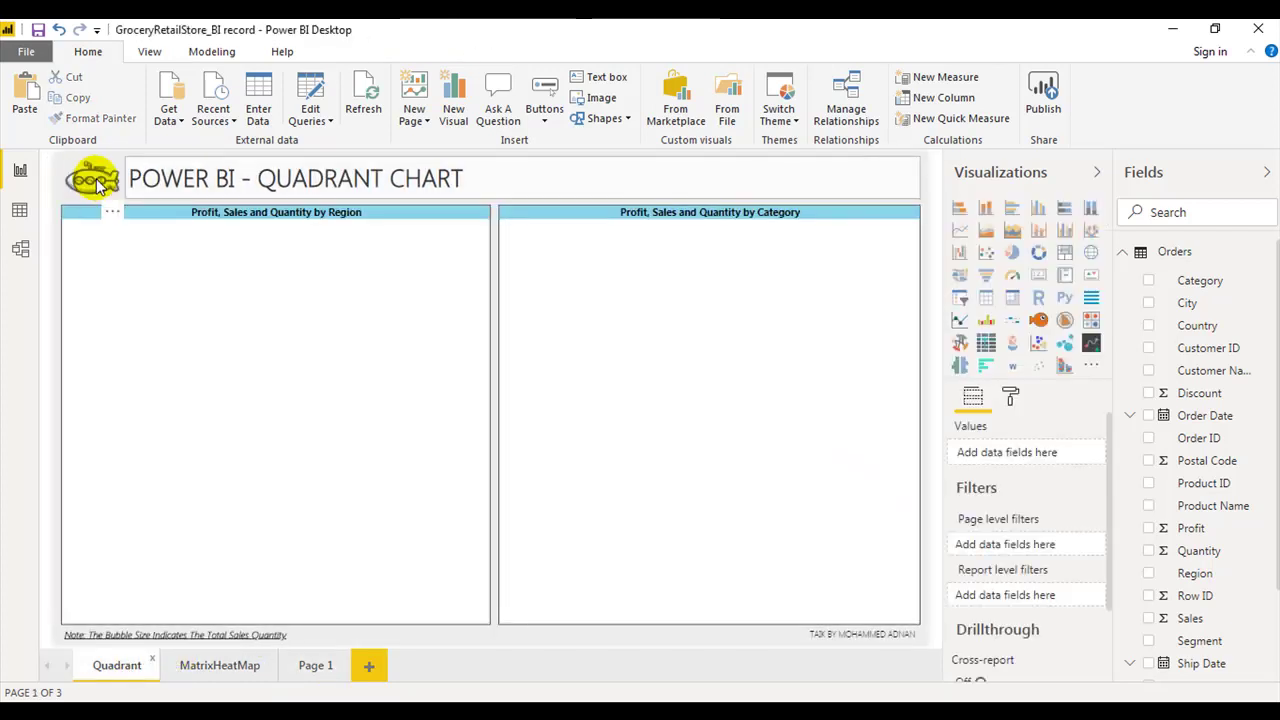
left_click(94, 183)
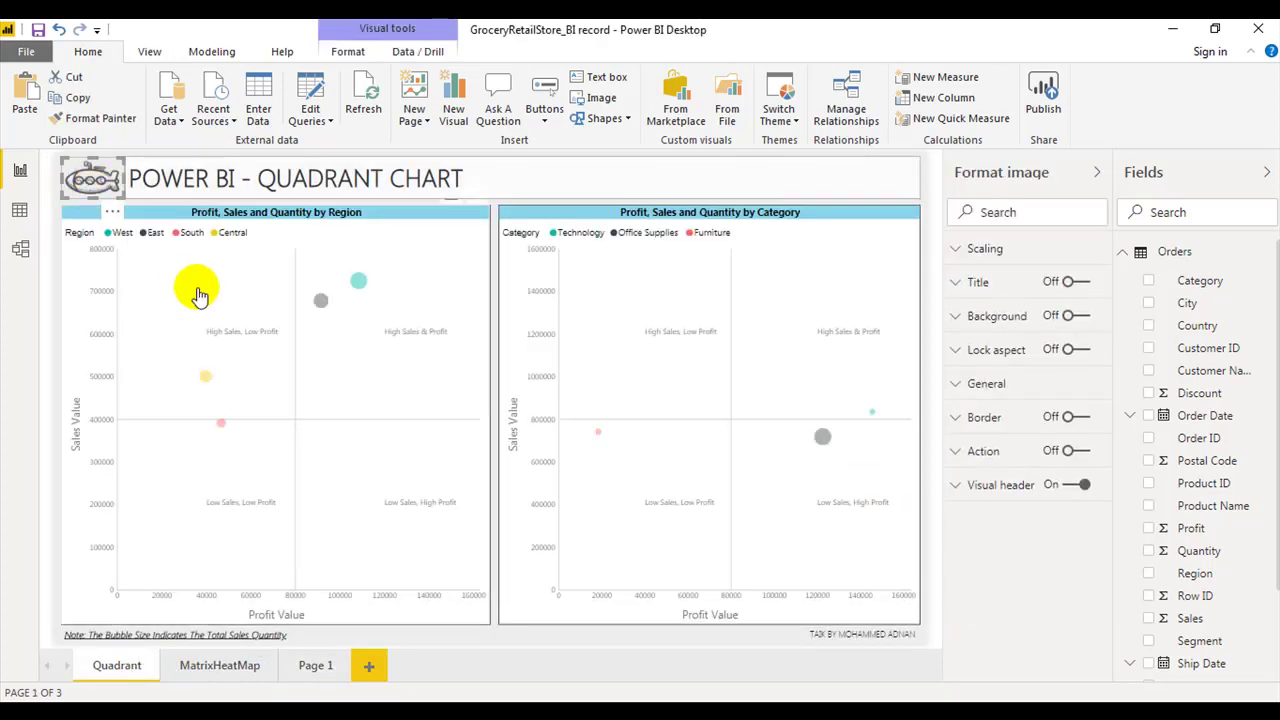
left_click(316, 665)
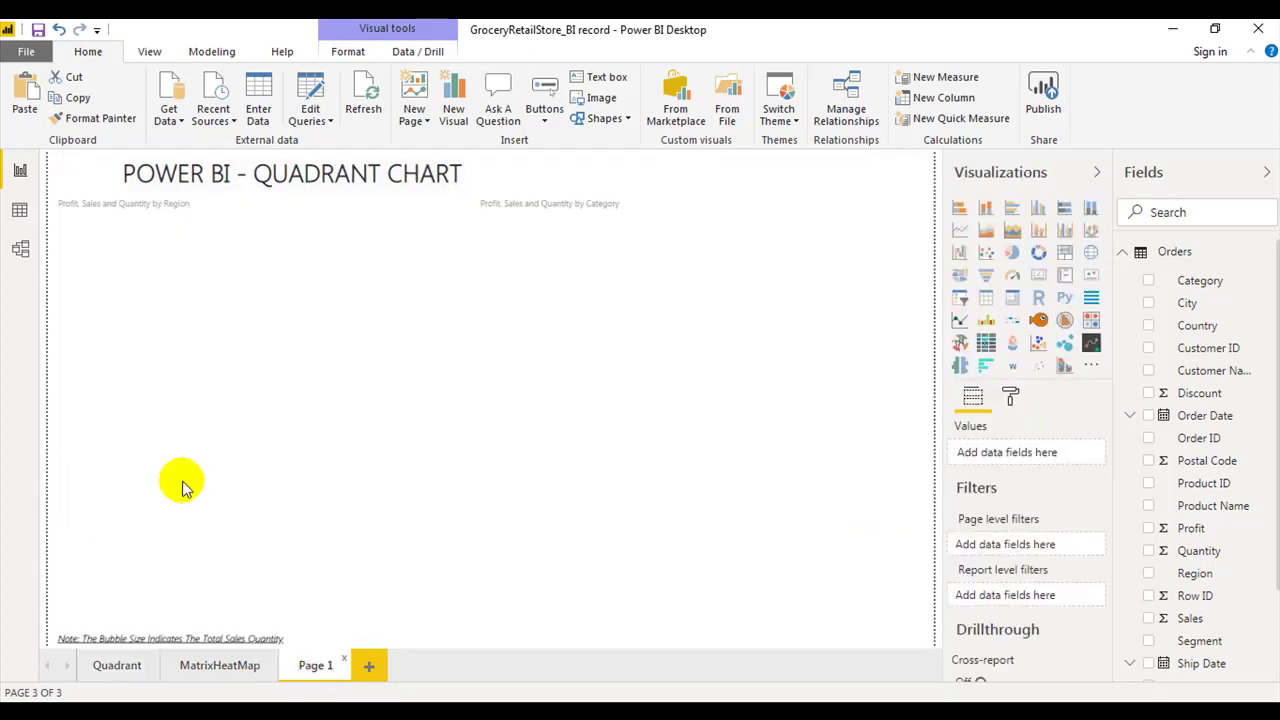
left_click(80, 177)
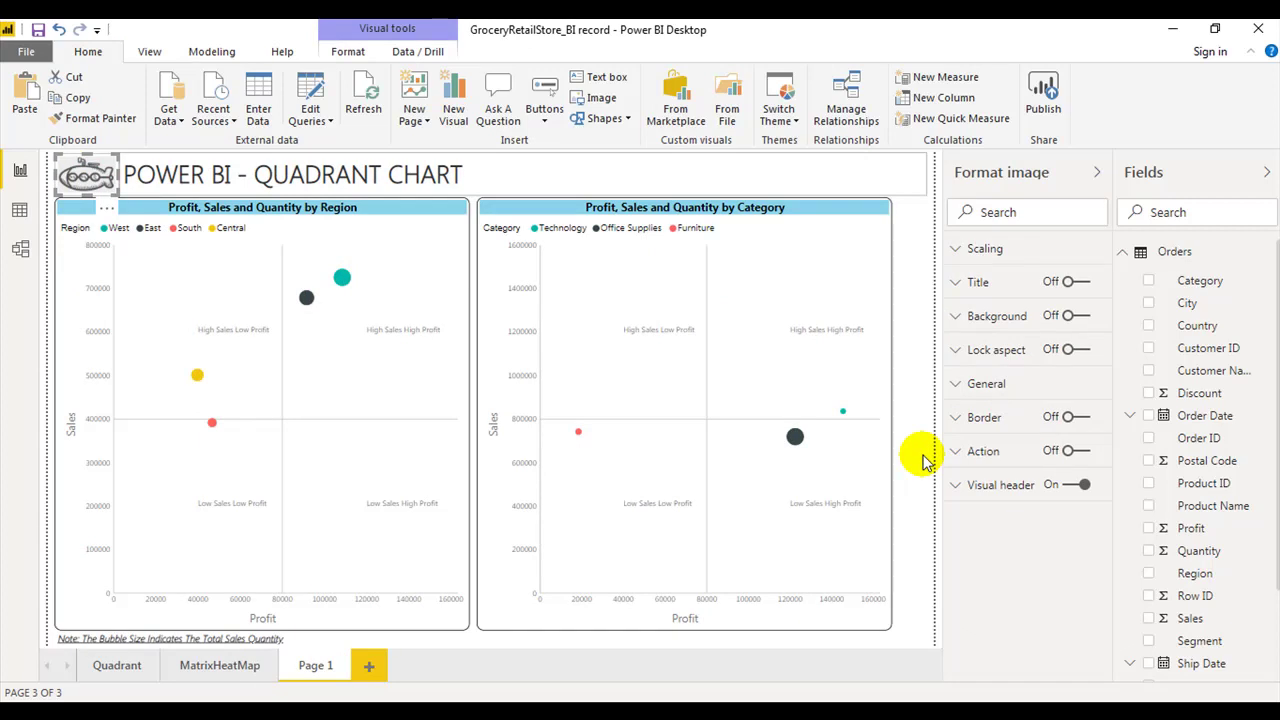
left_click(605, 100)
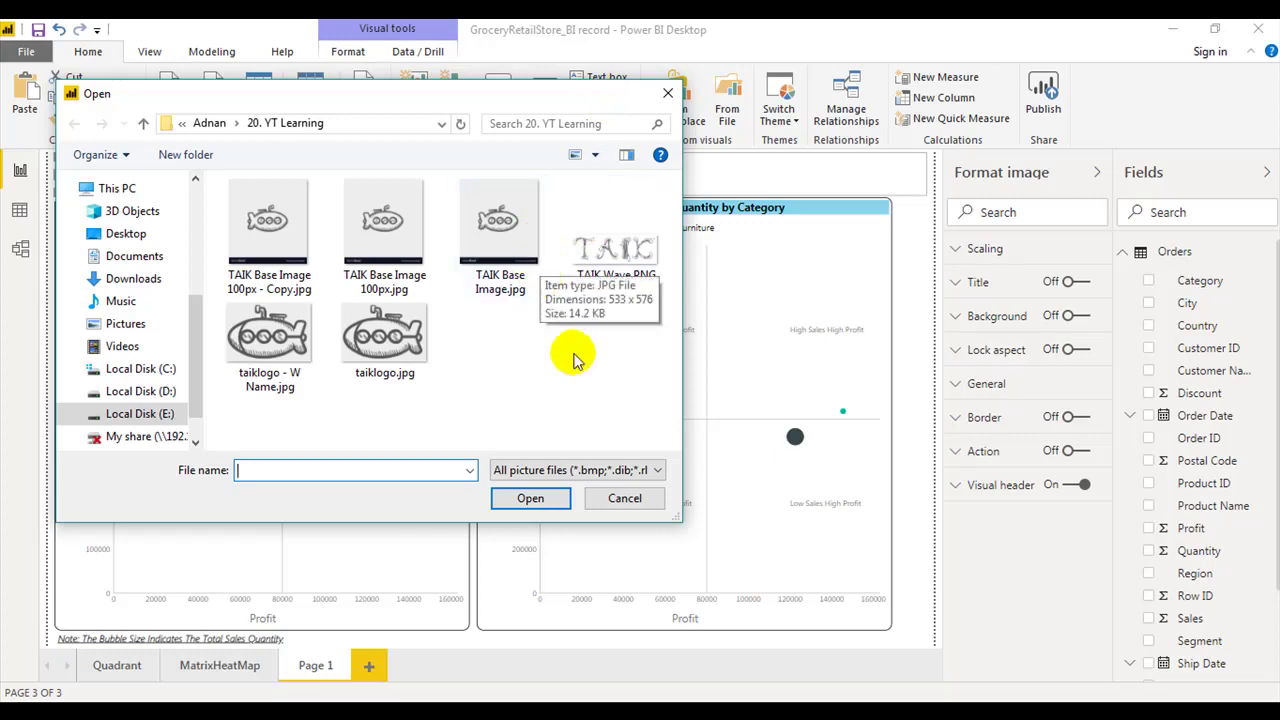
left_click(623, 498)
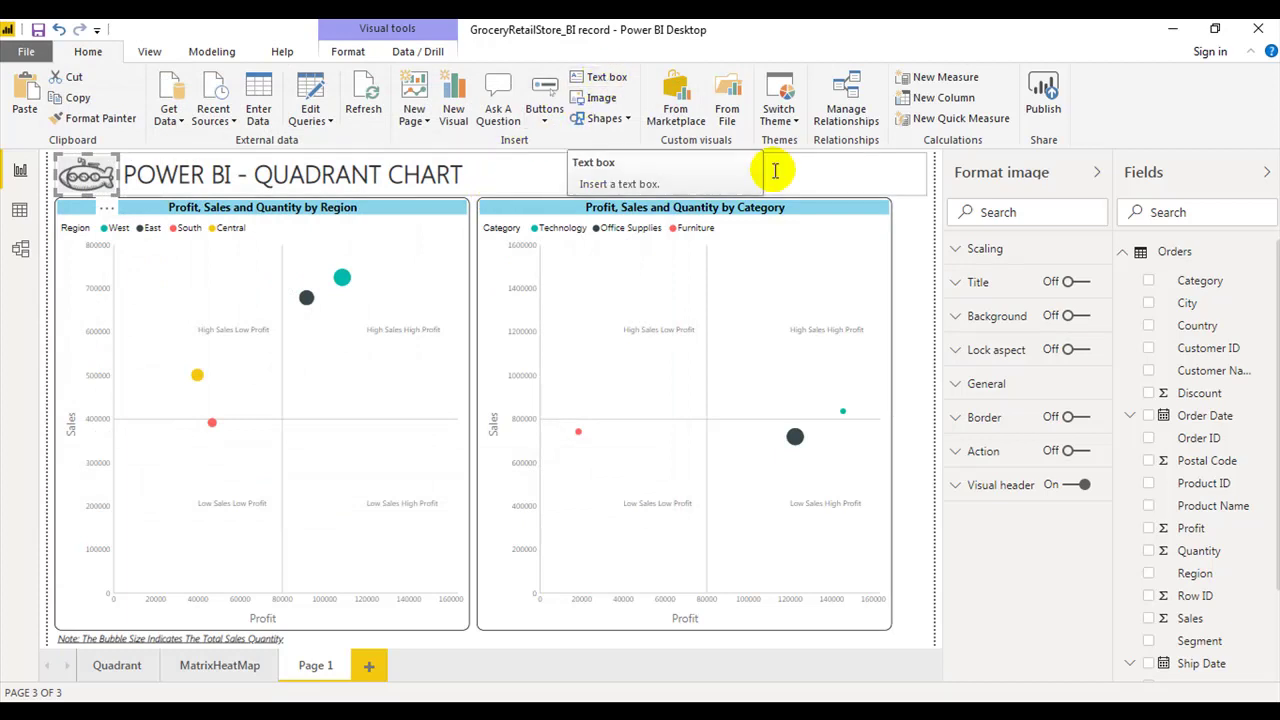
left_click(910, 280)
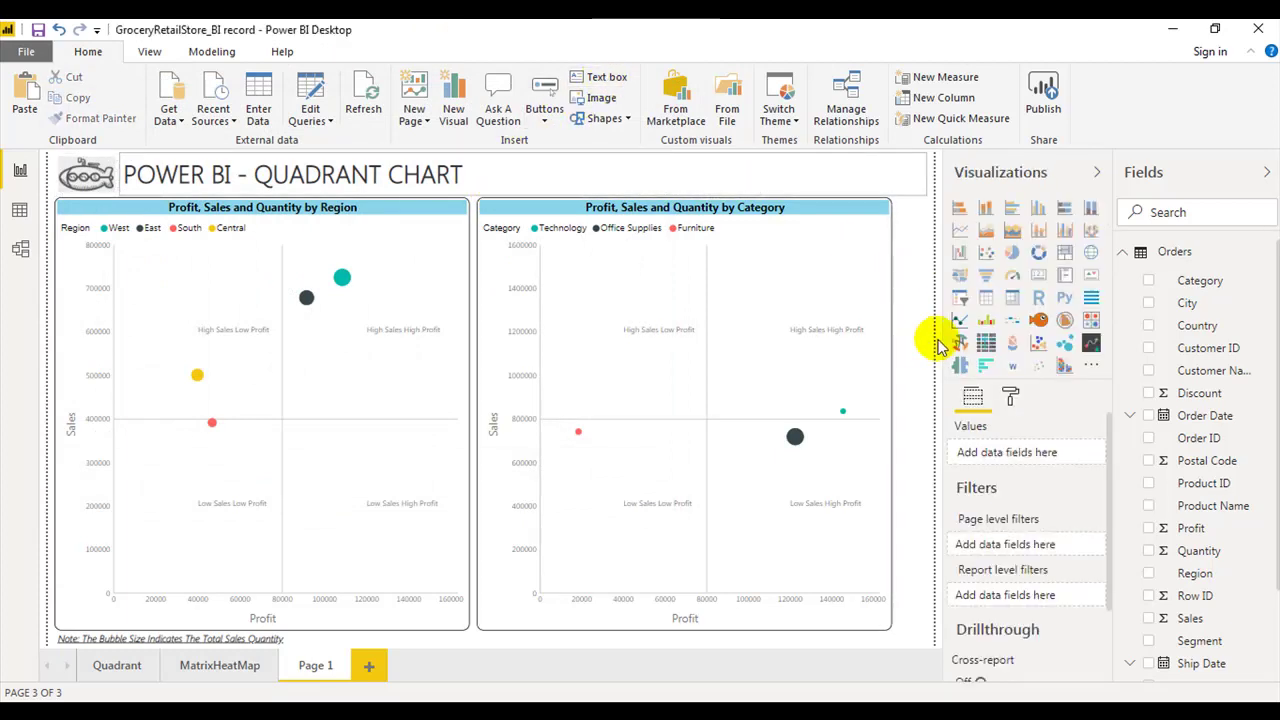
- Set Page 1's page background to white at 50% transparency
left_click(1010, 397)
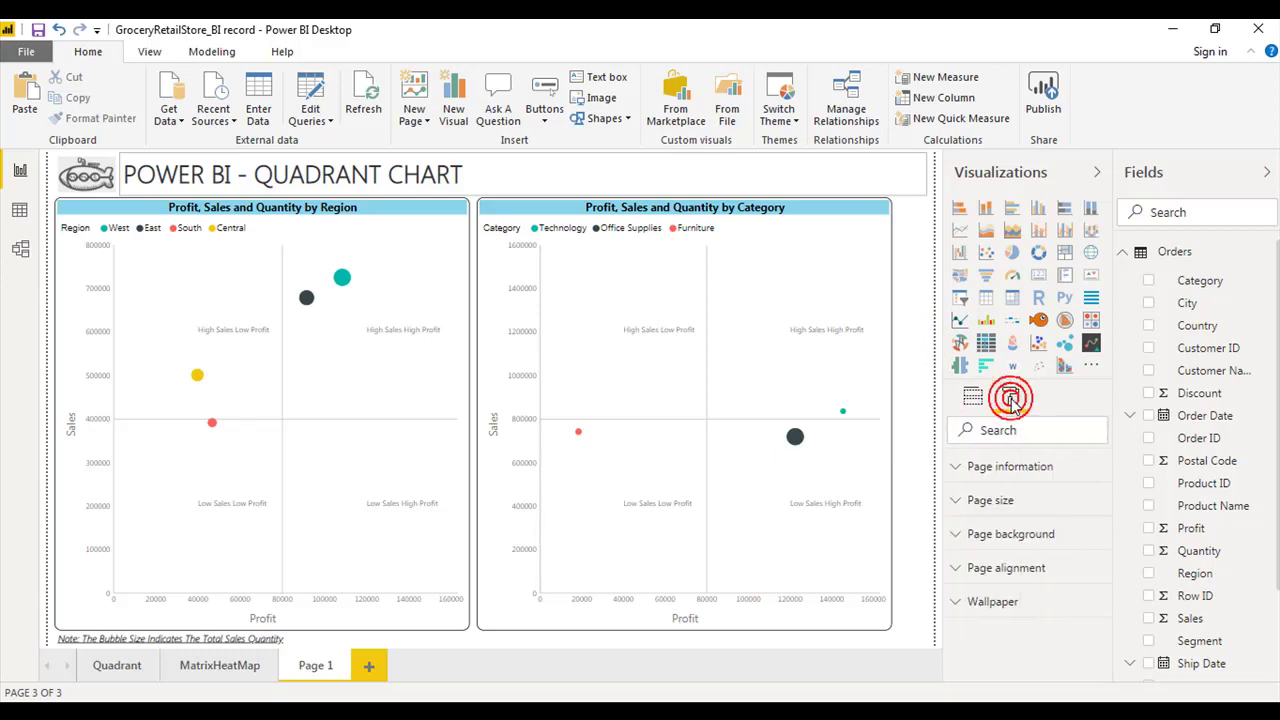
left_click(1025, 537)
scroll(1050, 560, "down", 2)
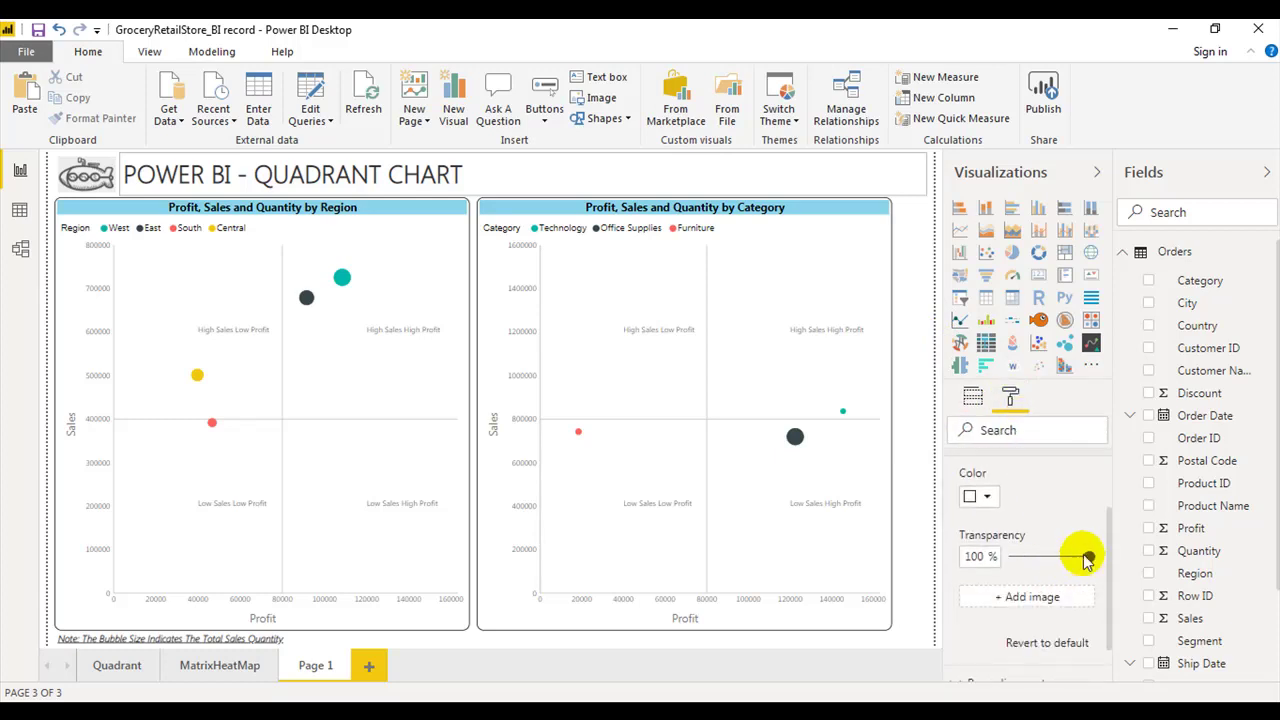
left_click(988, 497)
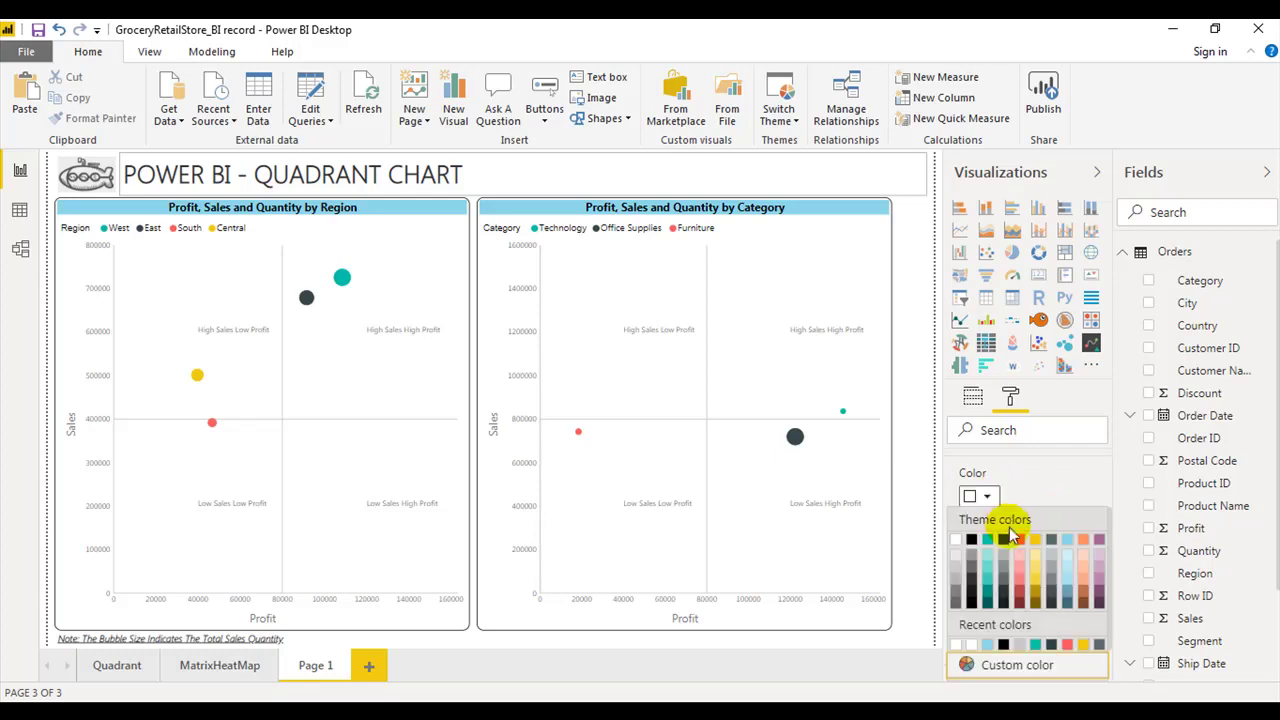
left_click(956, 555)
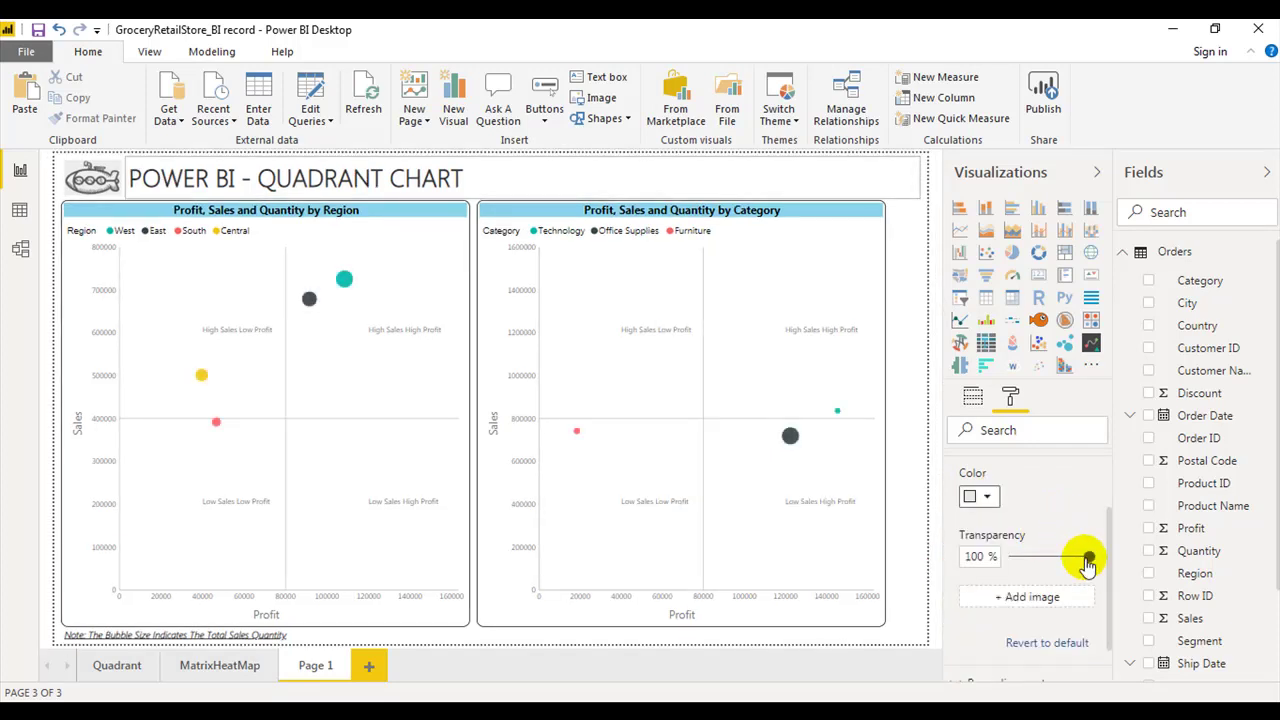
left_click_drag(1068, 567, 1054, 572)
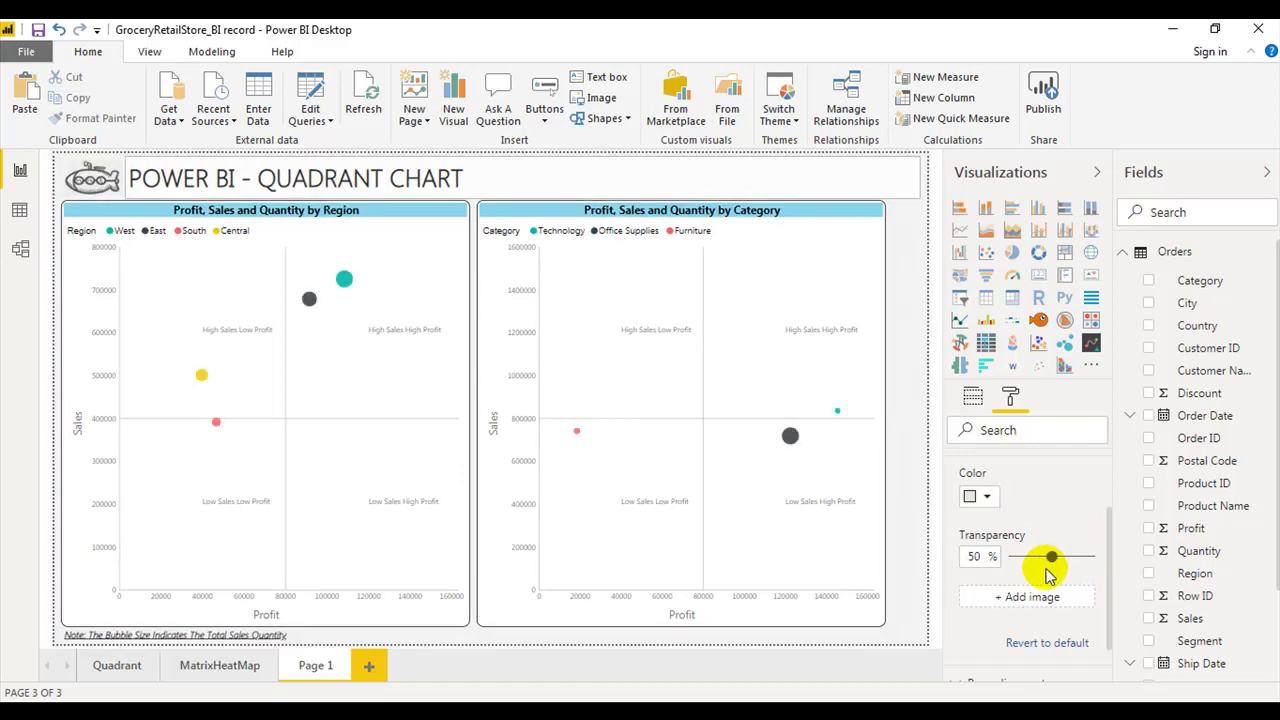
left_click(656, 207)
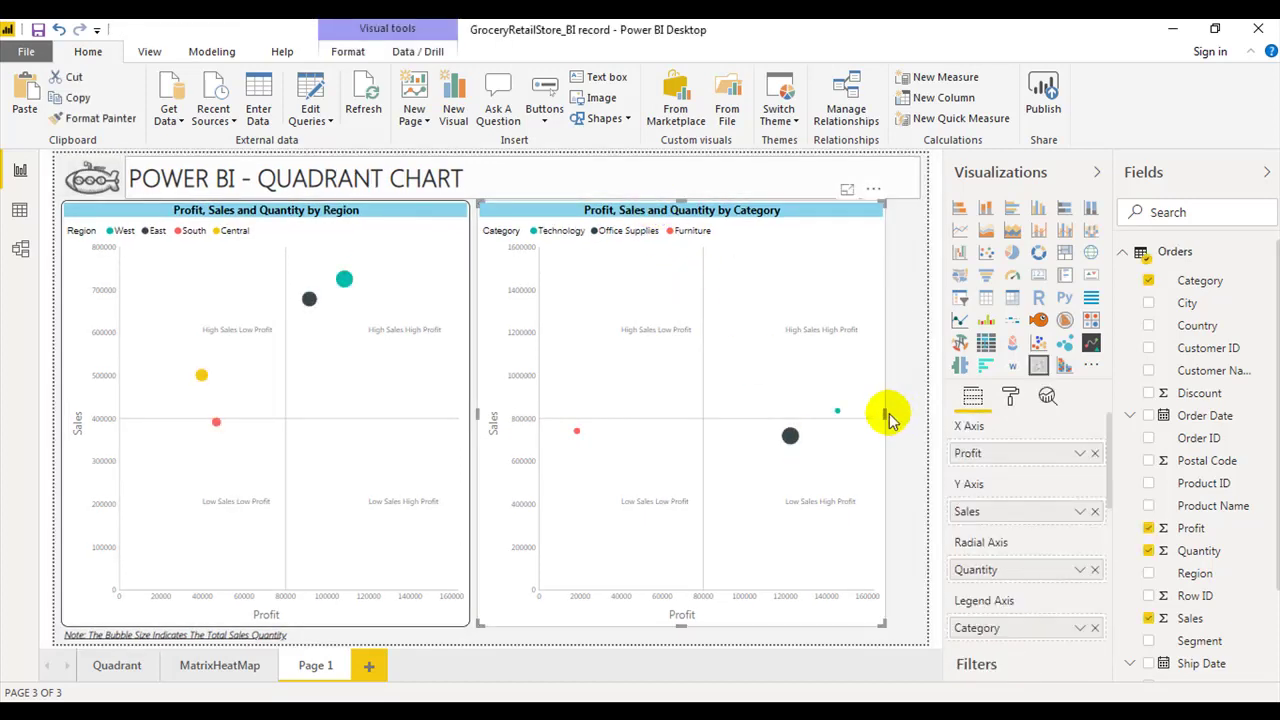
- Widen the Category chart to 625 and shift it slightly right
left_click(1010, 397)
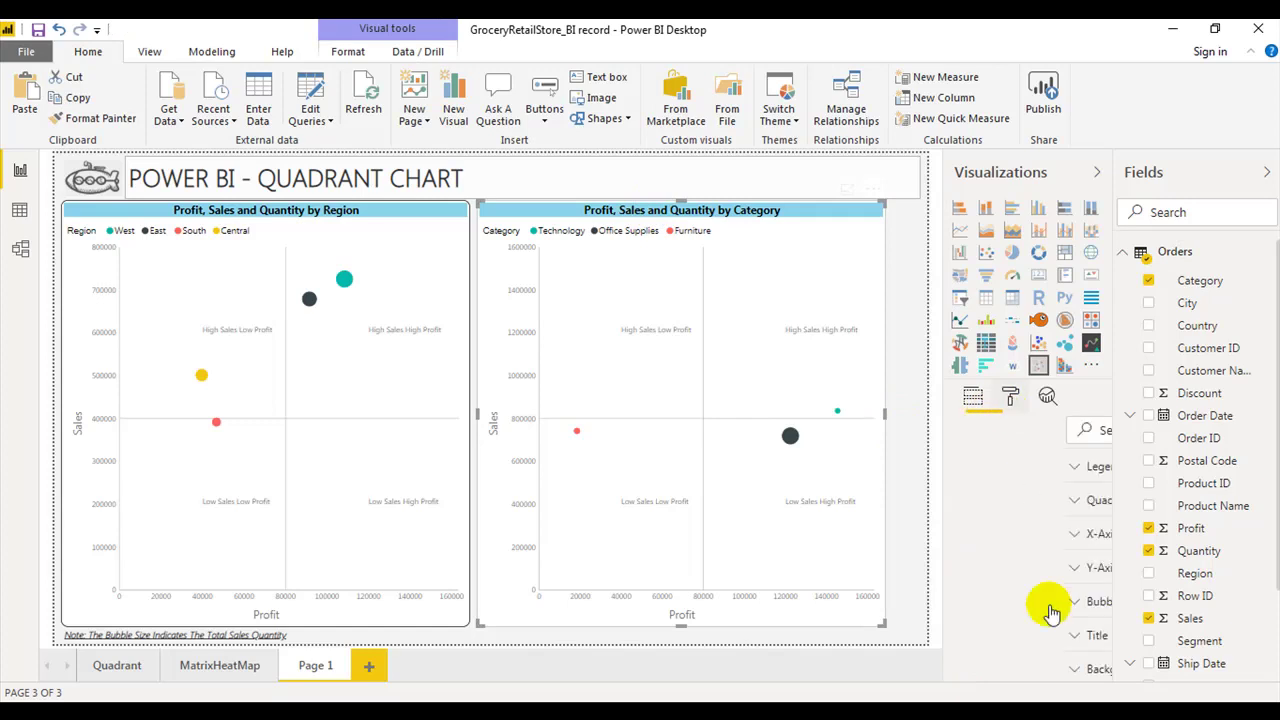
scroll(1035, 597, "down", 3)
left_click(1005, 599)
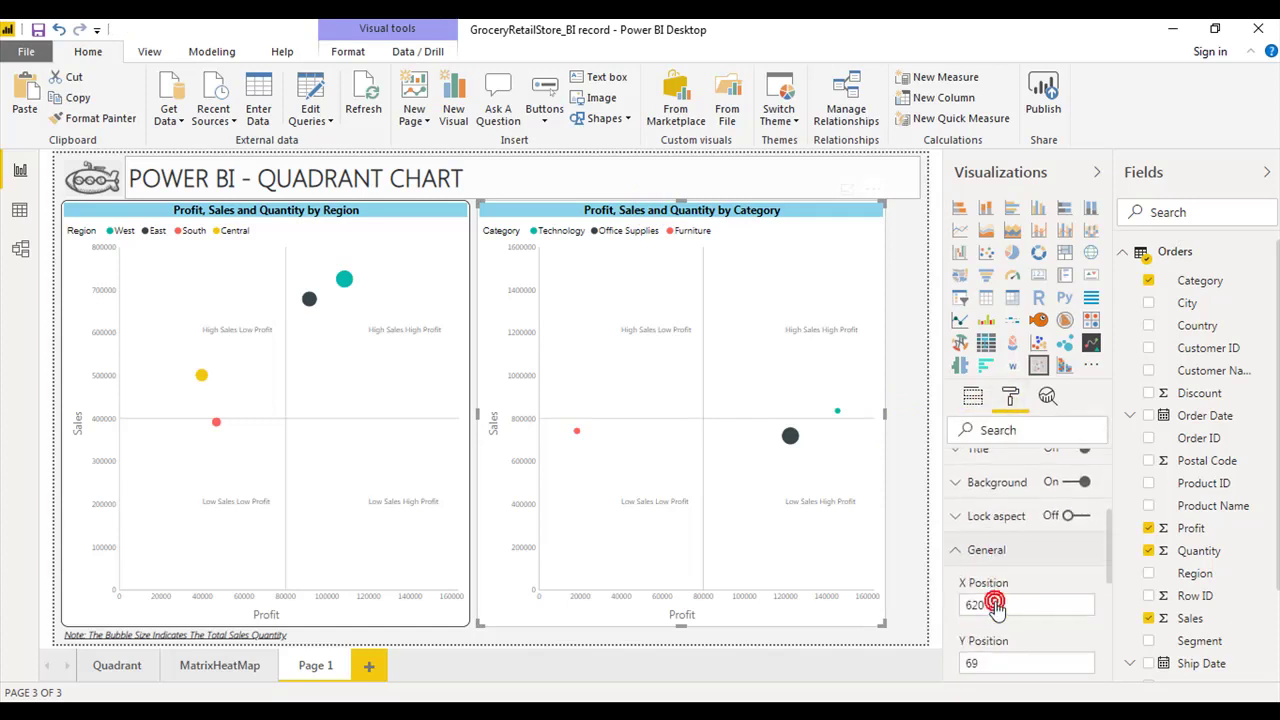
scroll(1005, 590, "down", 3)
double_click(1000, 583)
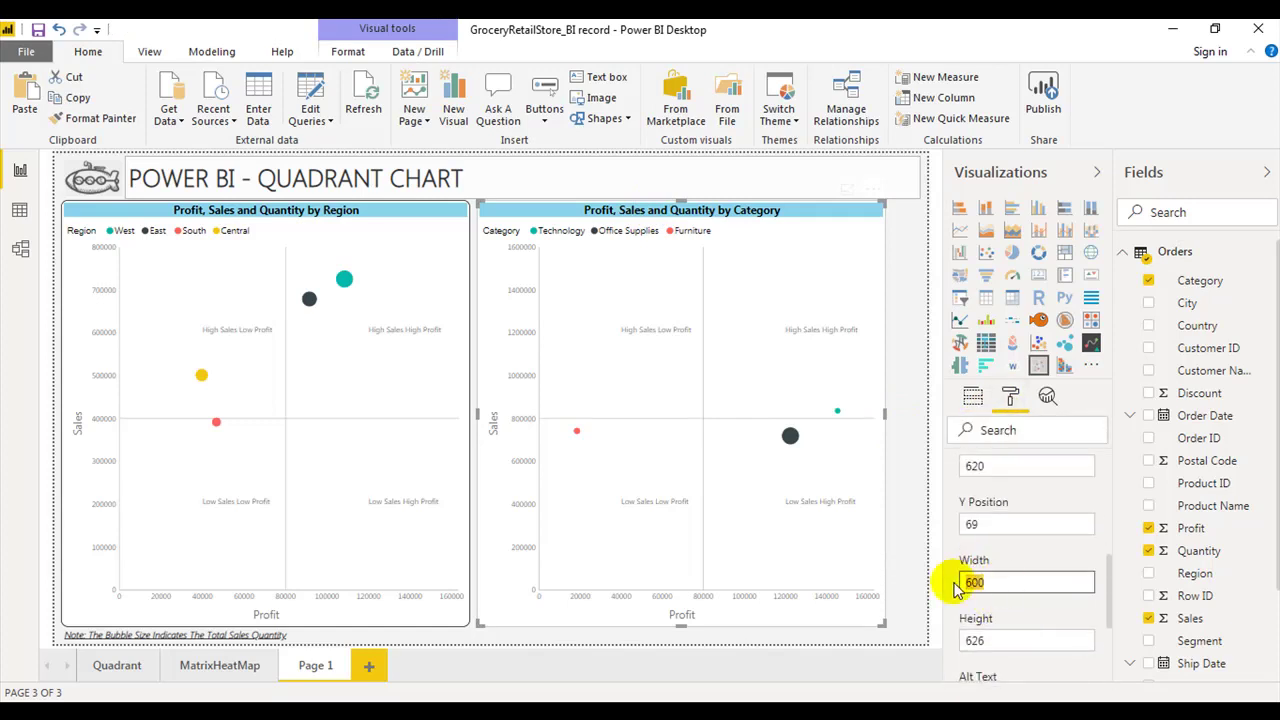
type("625")
key("Return")
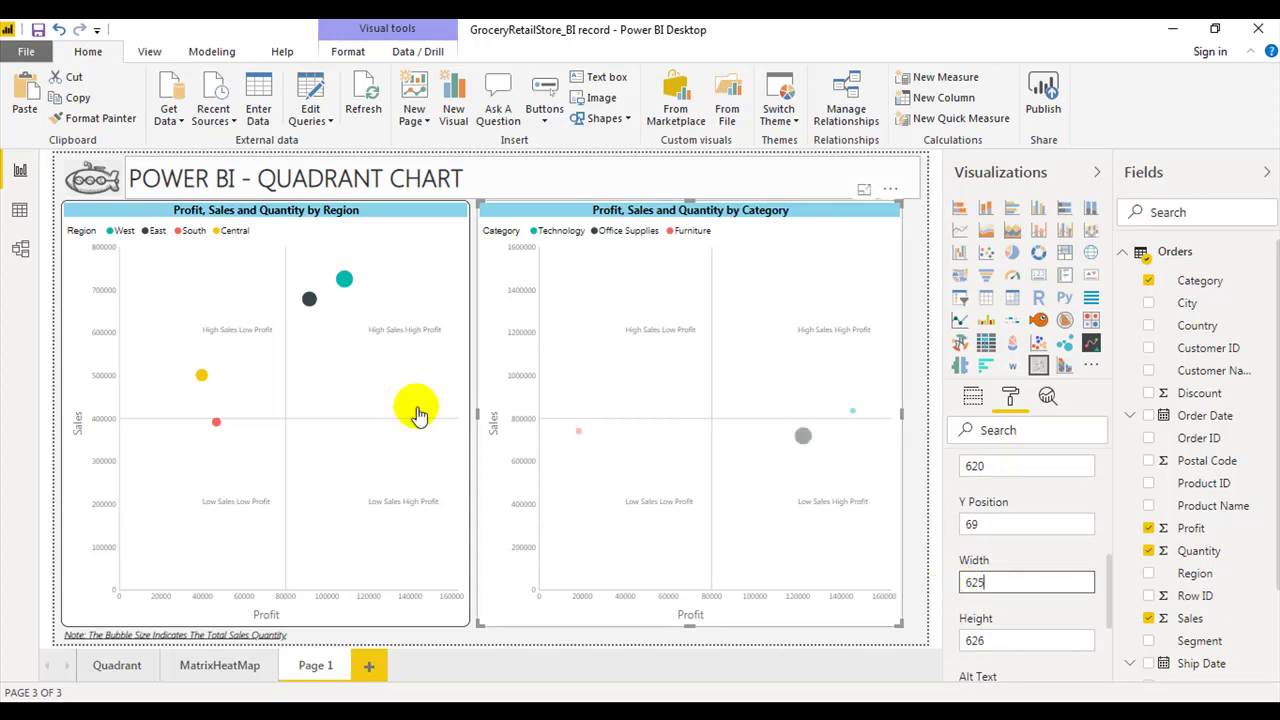
left_click_drag(607, 215, 621, 210)
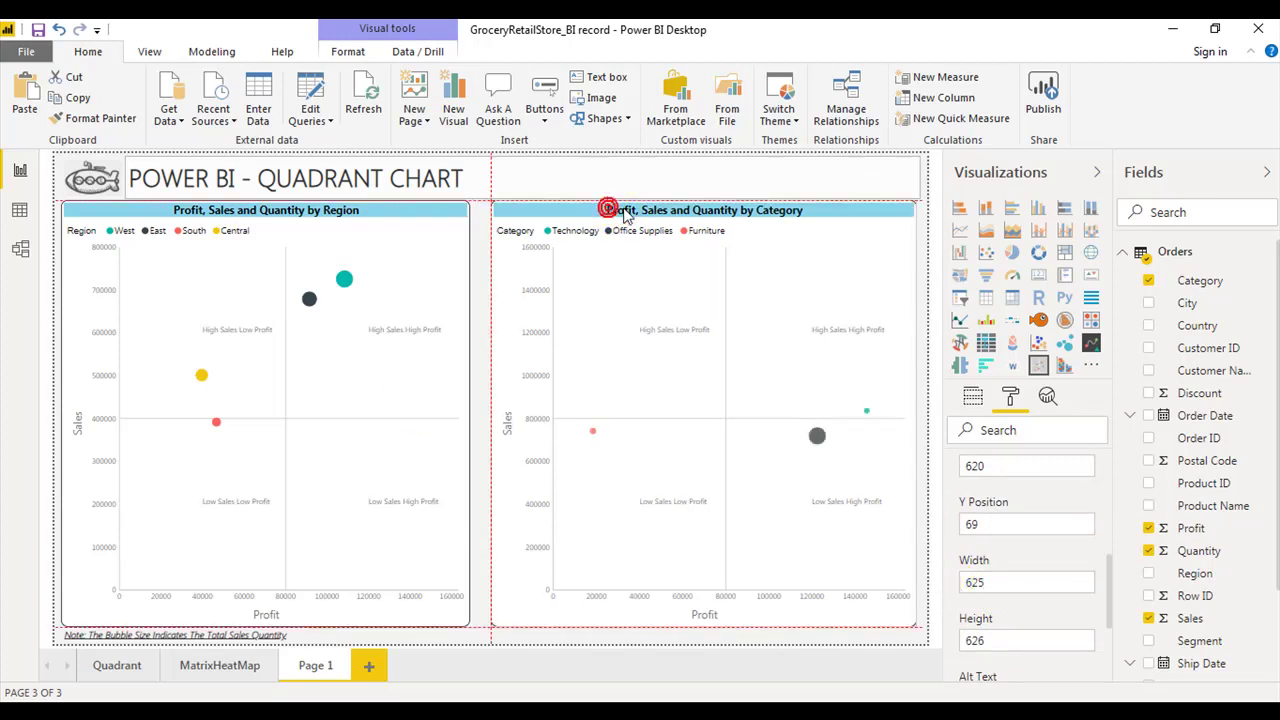
- Widen the Region chart to 625 and place the Category chart beside it at X 647
left_click(440, 215)
double_click(985, 582)
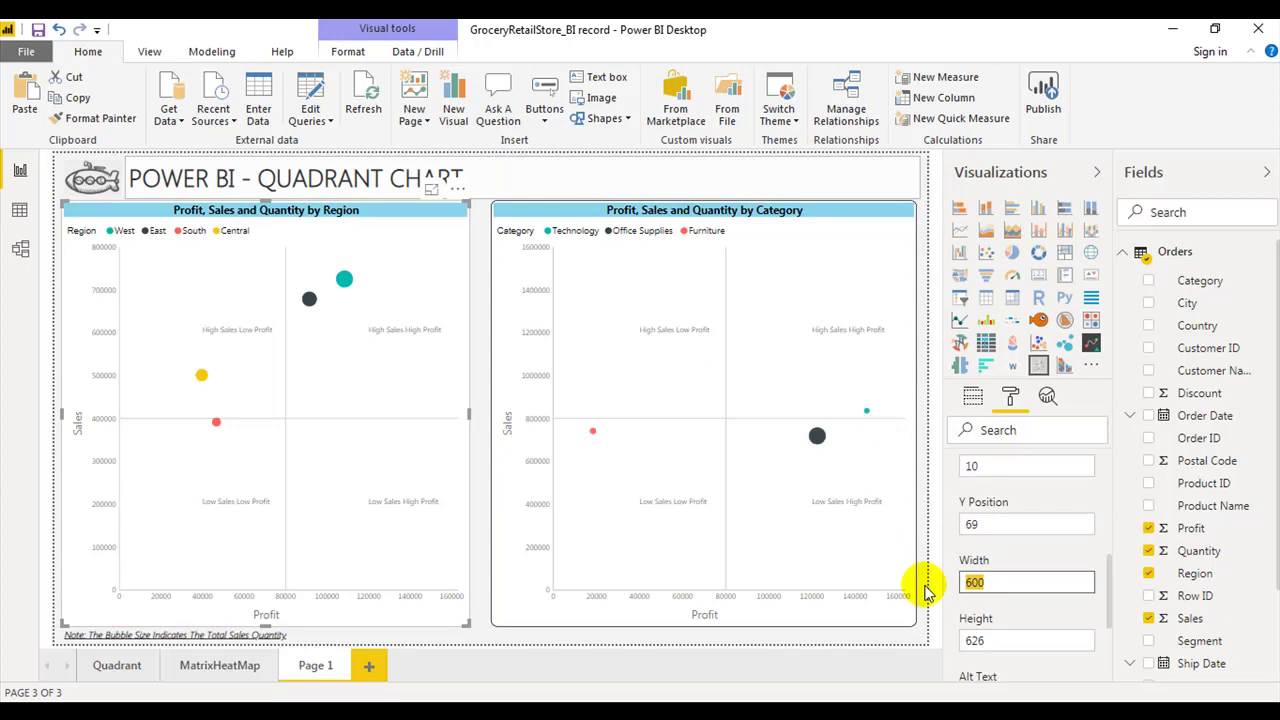
type("5")
key("Return")
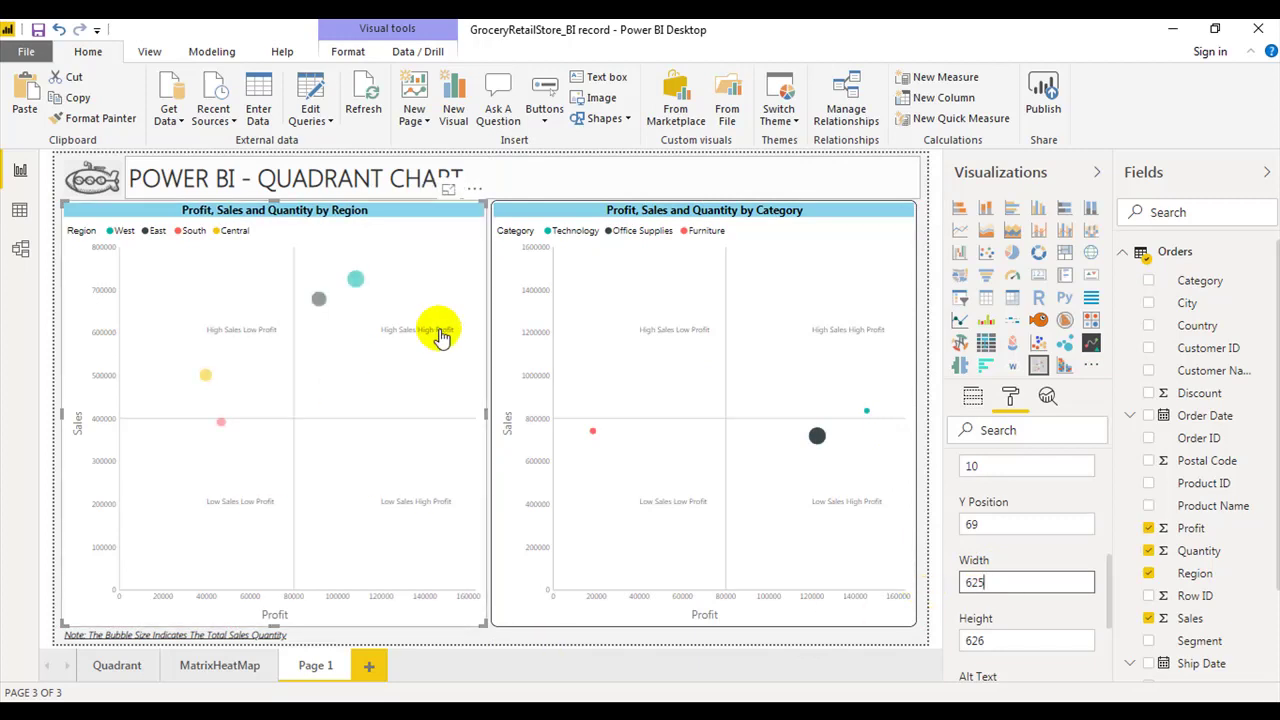
left_click_drag(766, 210, 769, 214)
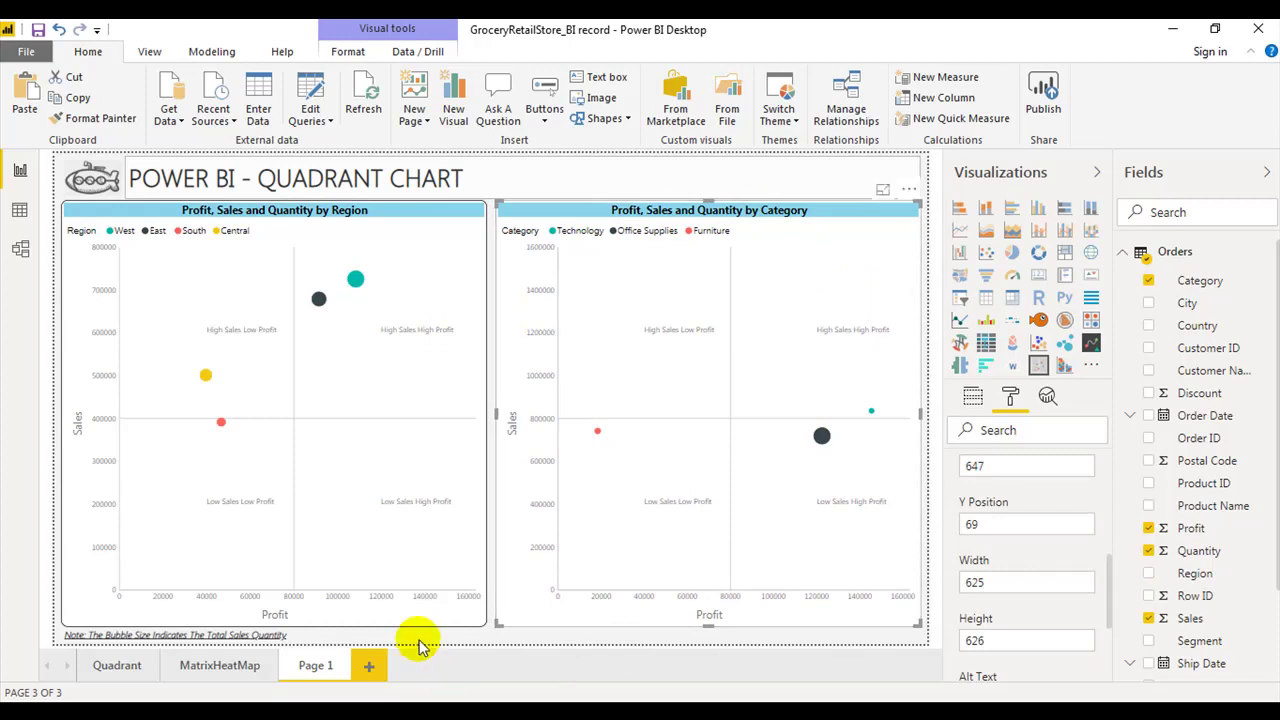
left_click(484, 645)
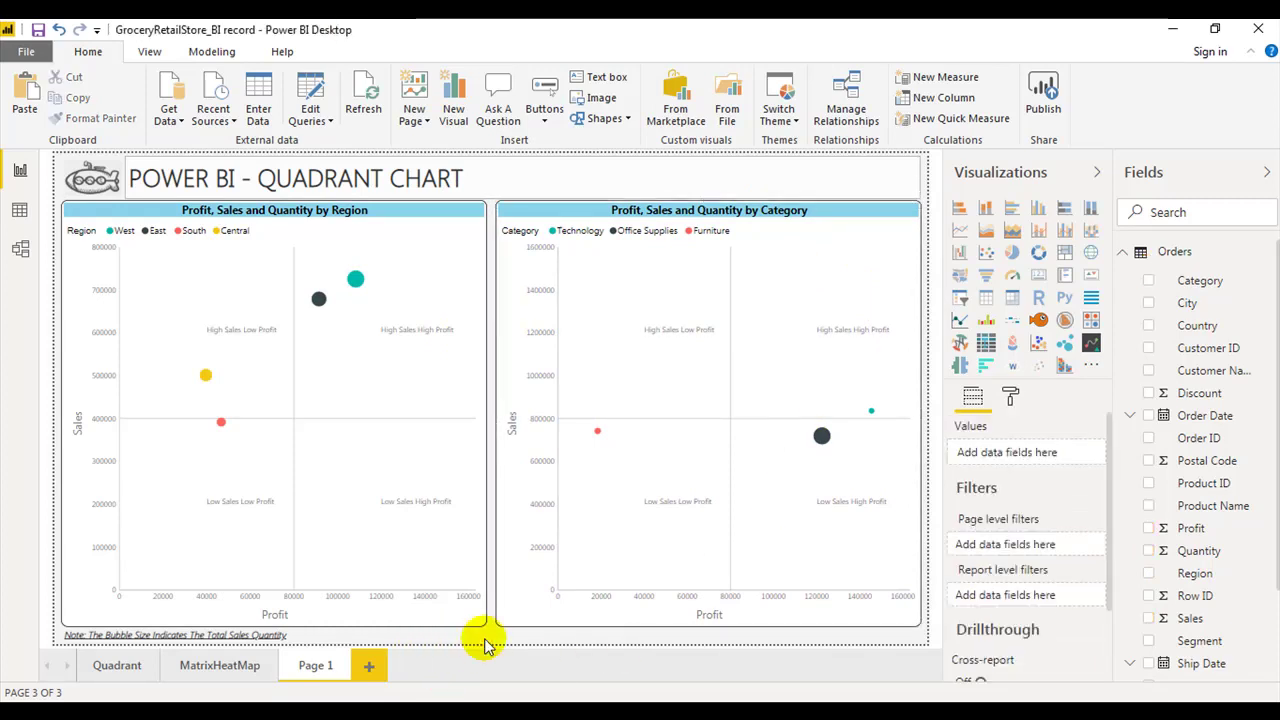